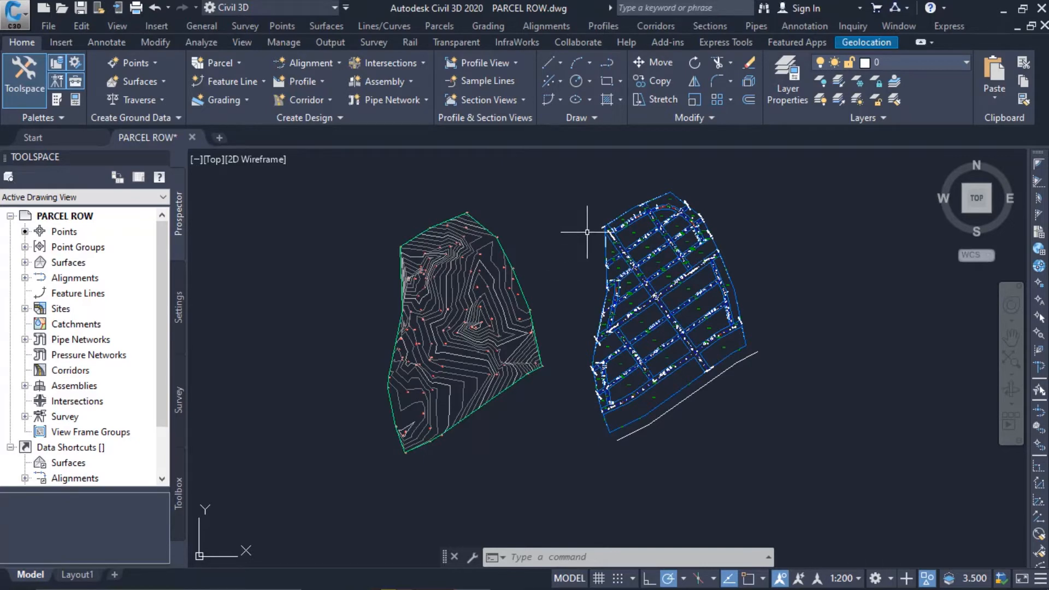
# - Move all the road alignments from the parcel layout's northwest corner to the matching surface boundary corner at point 42, using endpoint snapping
pyautogui.scroll(4, 587, 232)
pyautogui.scroll(3, 616, 230)
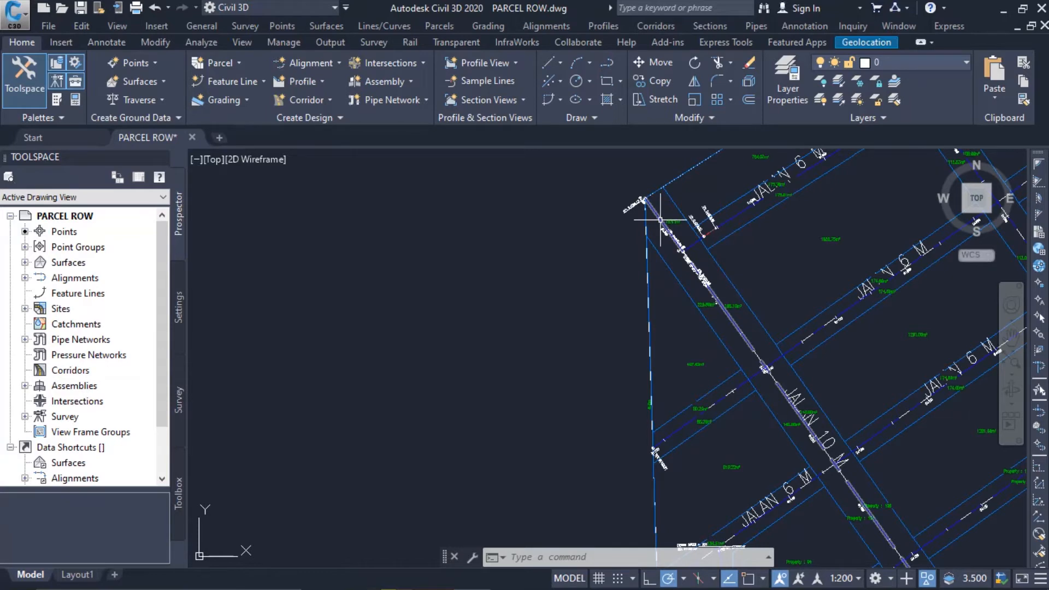
pyautogui.click(661, 220)
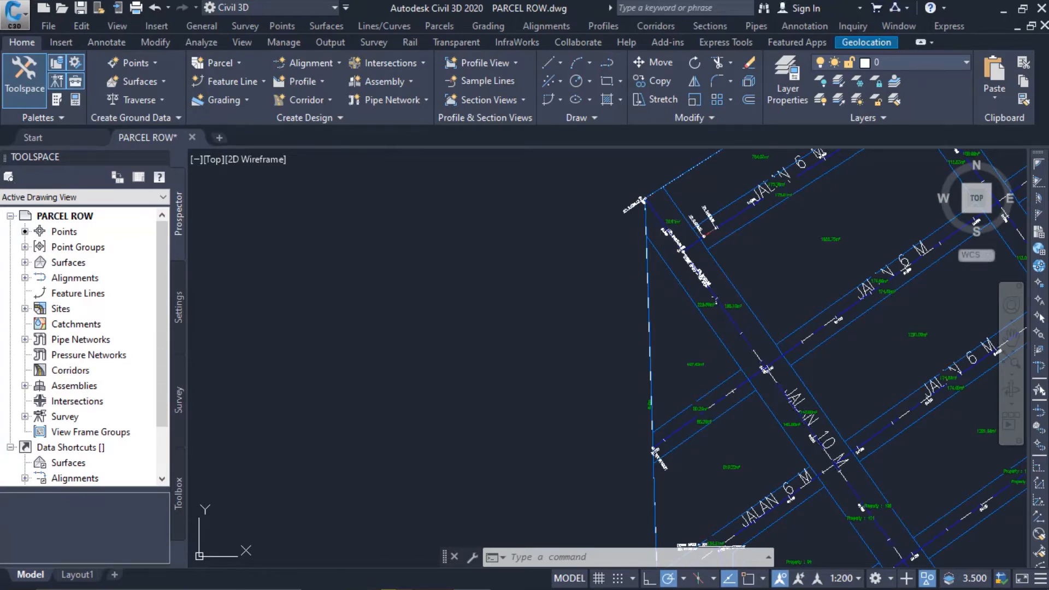
pyautogui.rightClick(661, 220)
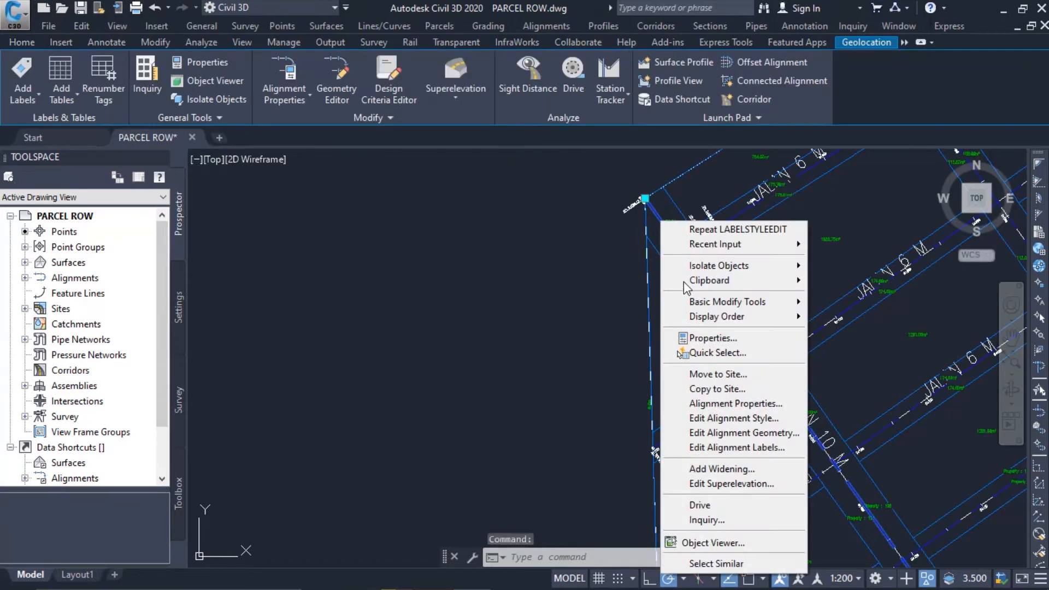
pyautogui.click(748, 564)
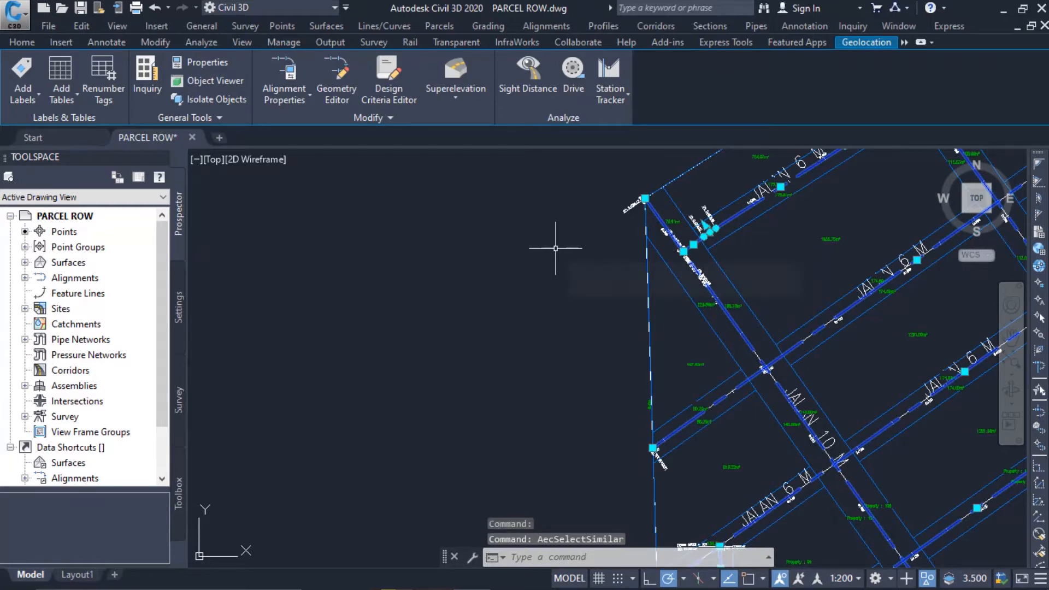
pyautogui.write('mo')
pyautogui.press('Return')
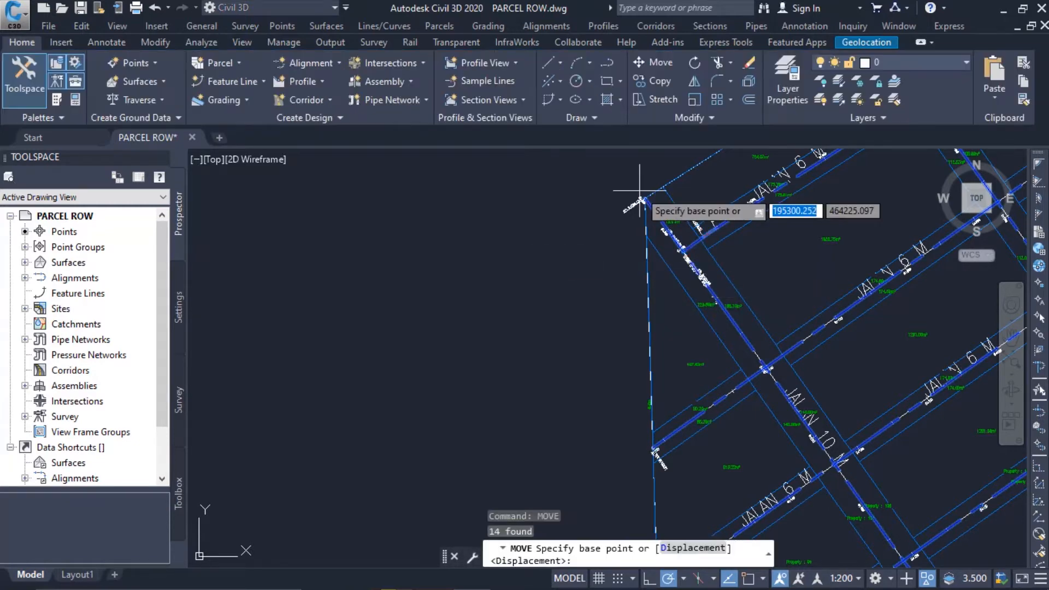
pyautogui.scroll(3, 636, 196)
pyautogui.scroll(2, 691, 224)
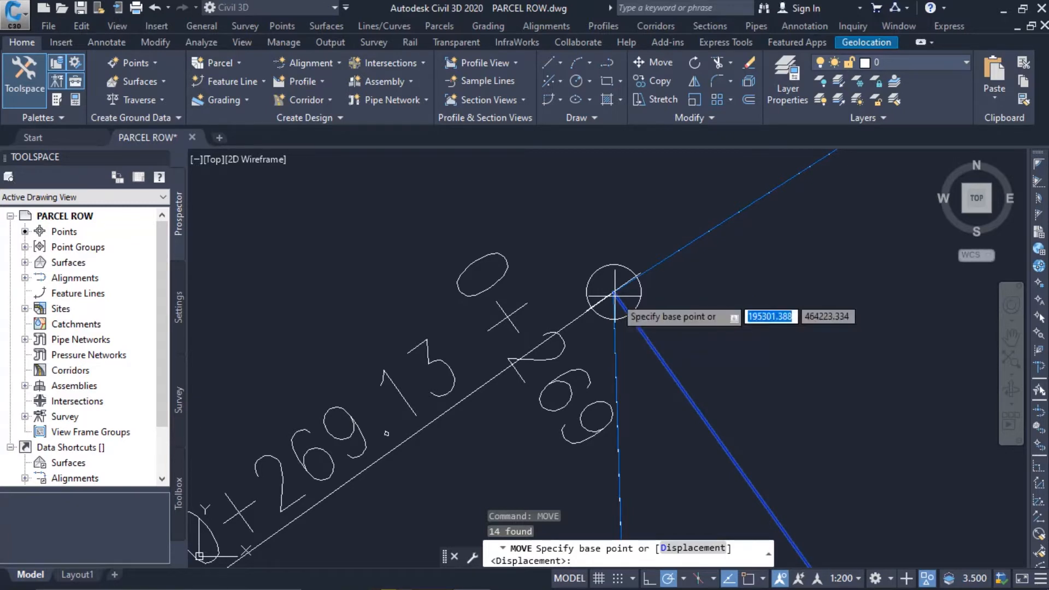
pyautogui.press('F3')
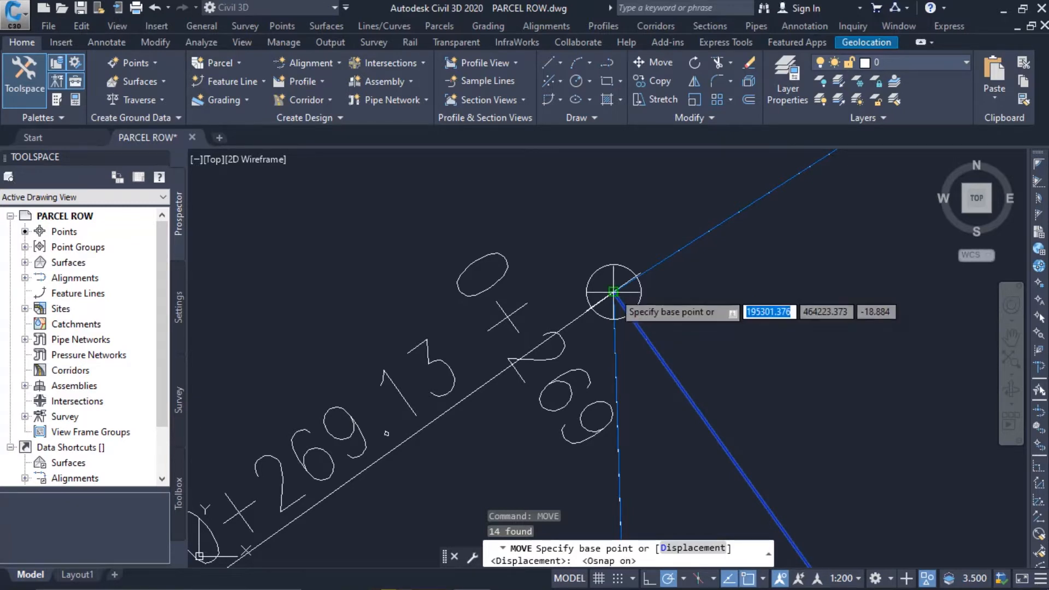
pyautogui.click(613, 292)
pyautogui.scroll(-8, 512, 294)
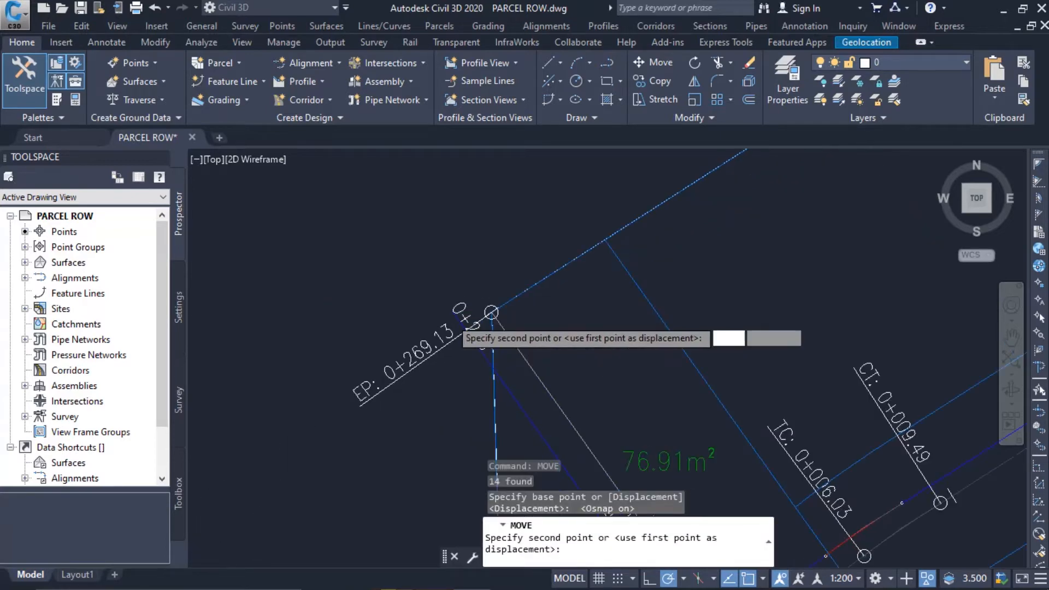
pyautogui.moveTo(635, 312); pyautogui.dragTo(662, 300, button='middle')
pyautogui.scroll(-3, 661, 302)
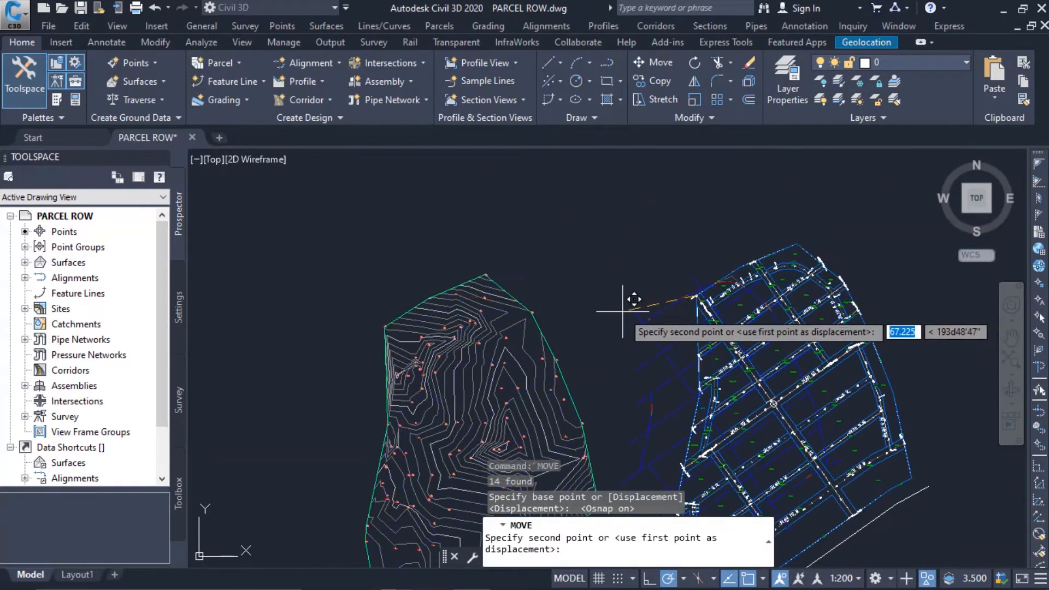
pyautogui.scroll(8, 382, 322)
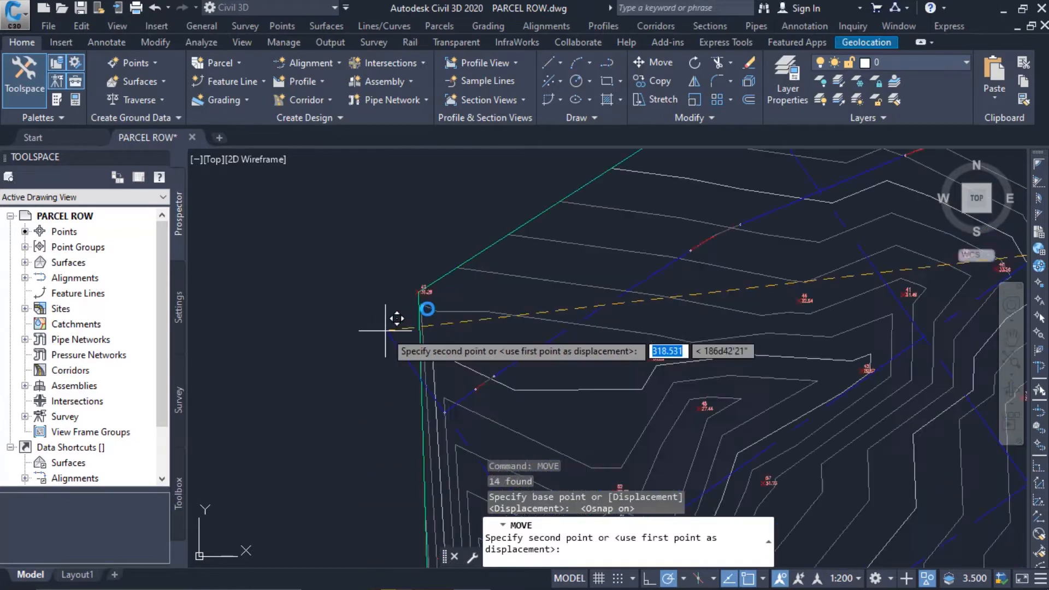
pyautogui.scroll(6, 447, 280)
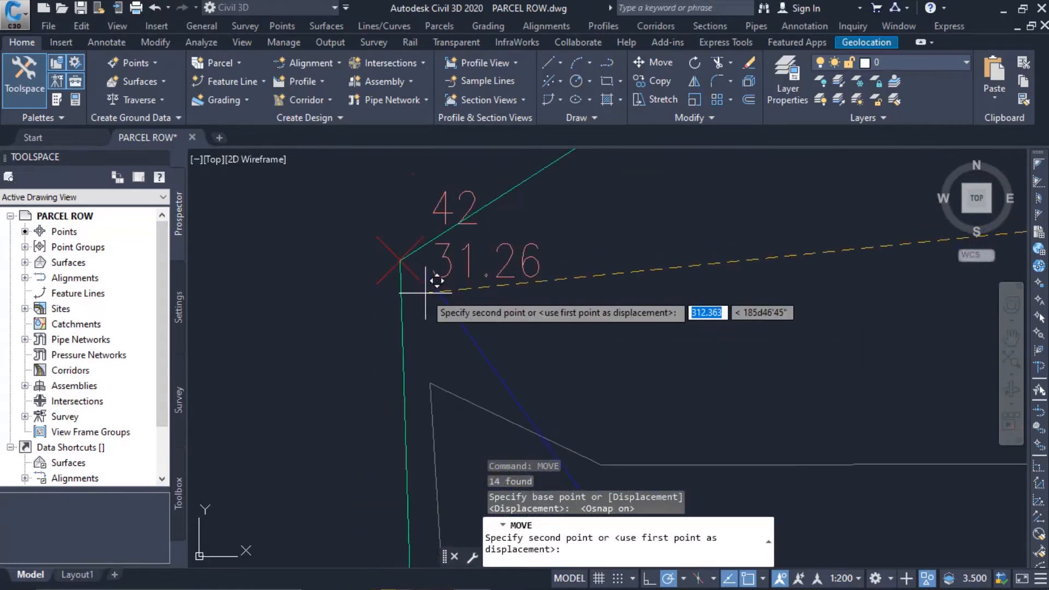
pyautogui.click(400, 260)
pyautogui.scroll(-8, 404, 262)
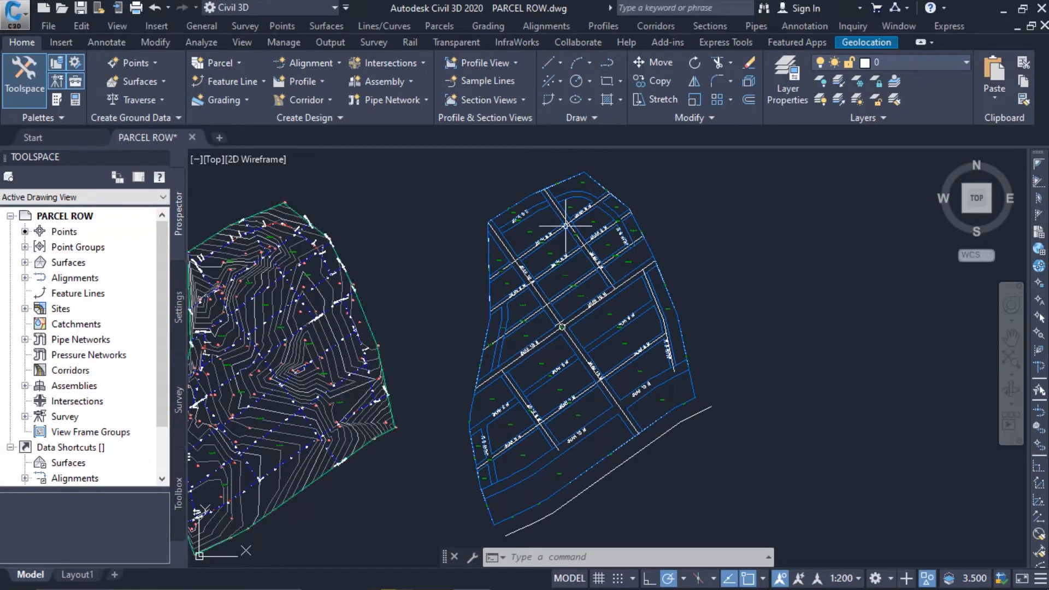
pyautogui.click(587, 376)
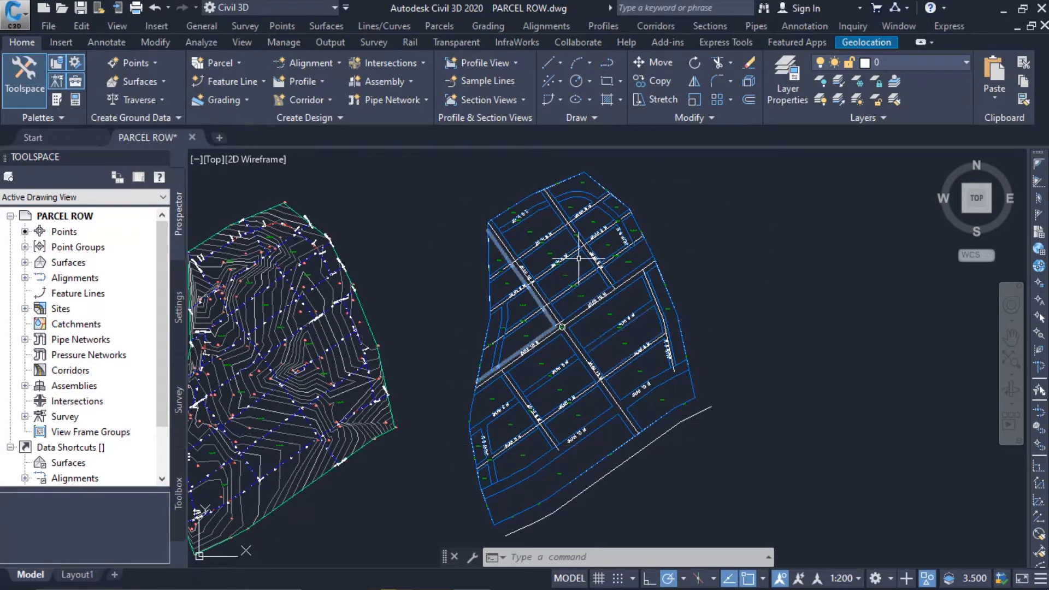
pyautogui.scroll(4, 510, 284)
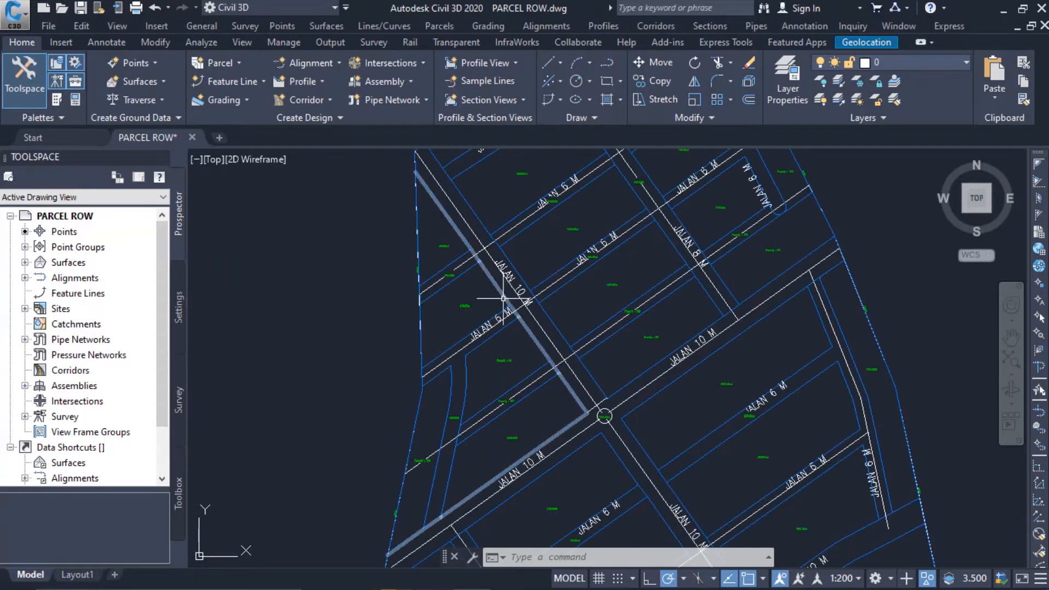
pyautogui.scroll(2, 503, 299)
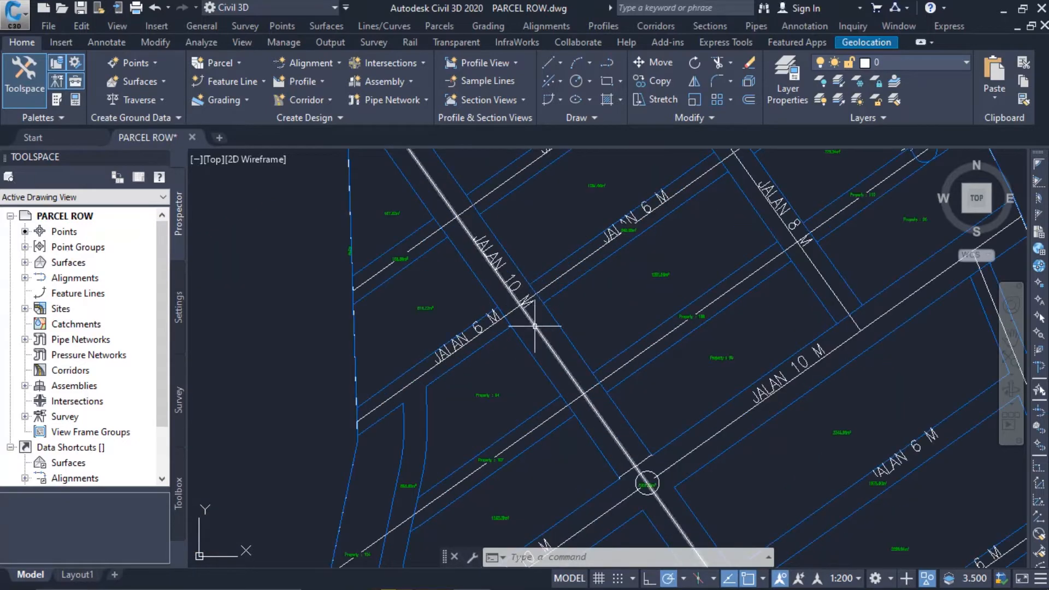
pyautogui.scroll(-10, 535, 326)
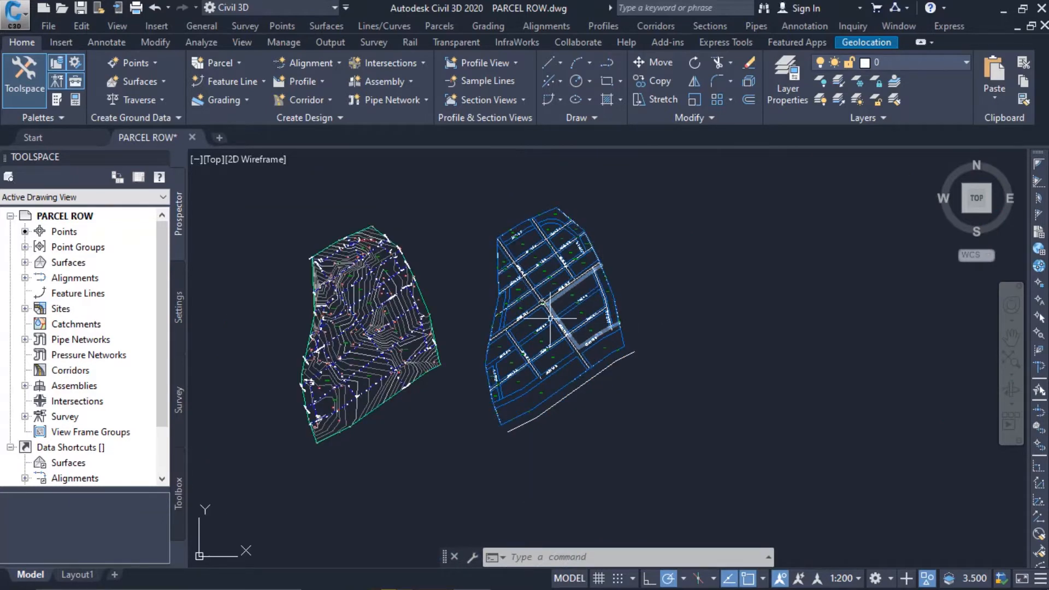
# - Offset the white polyline outside the site's southern edge through the road corner on the parcel boundary
pyautogui.moveTo(475, 312); pyautogui.dragTo(538, 304, button='middle')
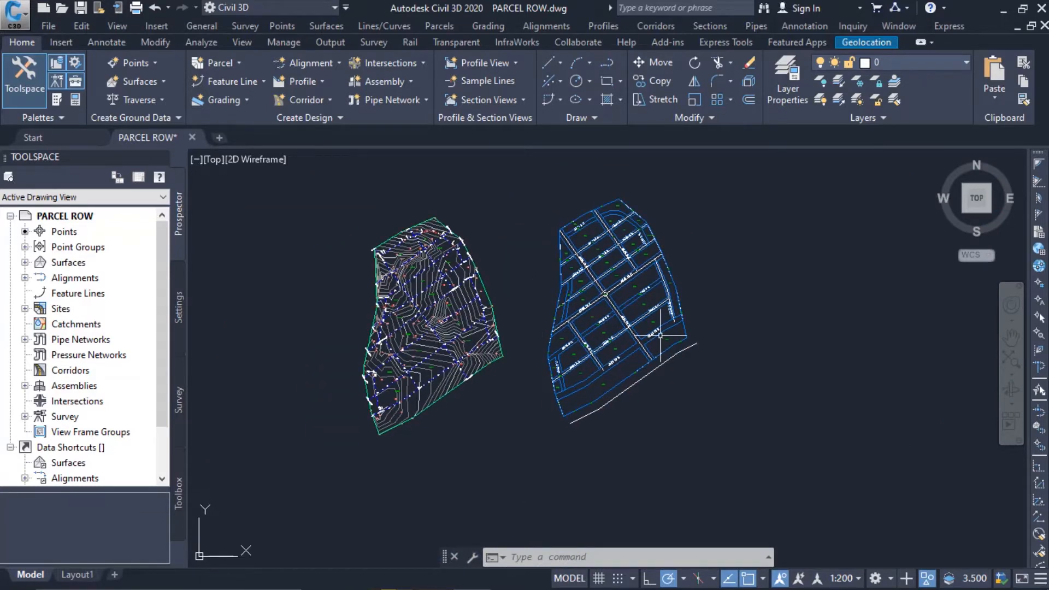
pyautogui.scroll(6, 630, 387)
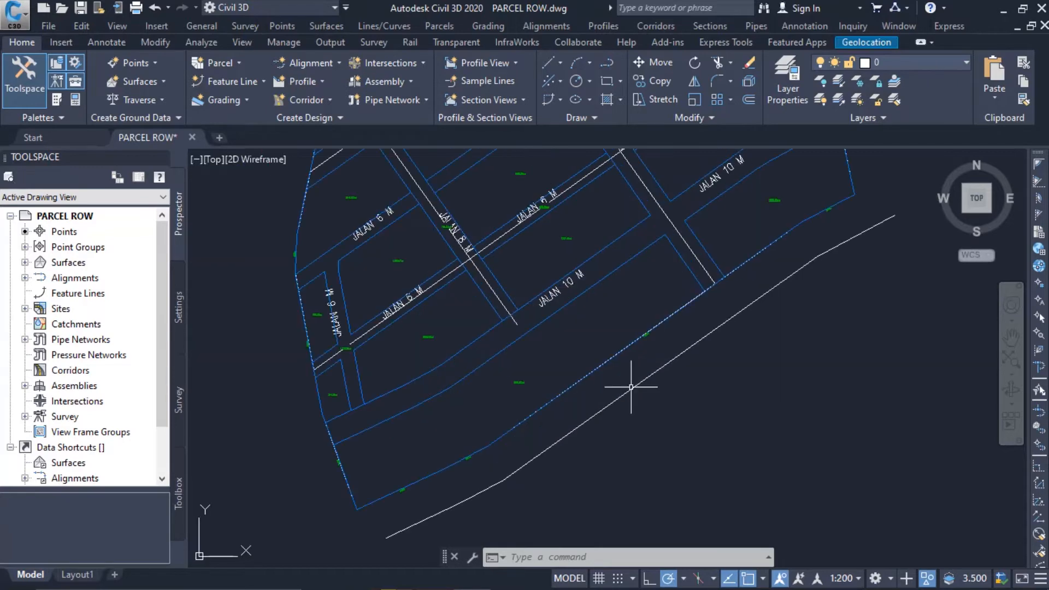
pyautogui.moveTo(626, 384); pyautogui.dragTo(628, 356, button='middle')
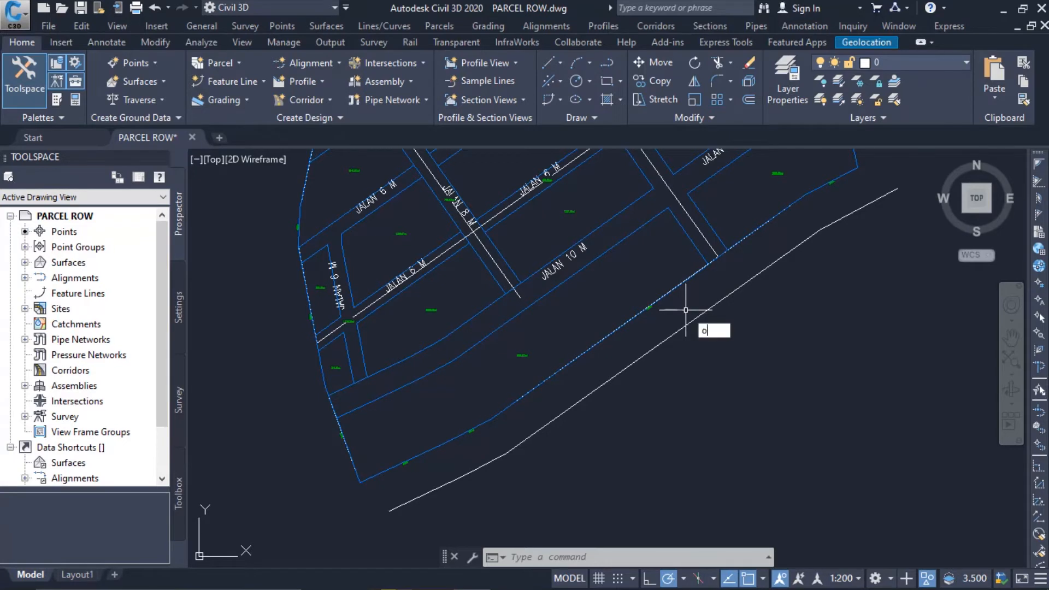
pyautogui.press('Return')
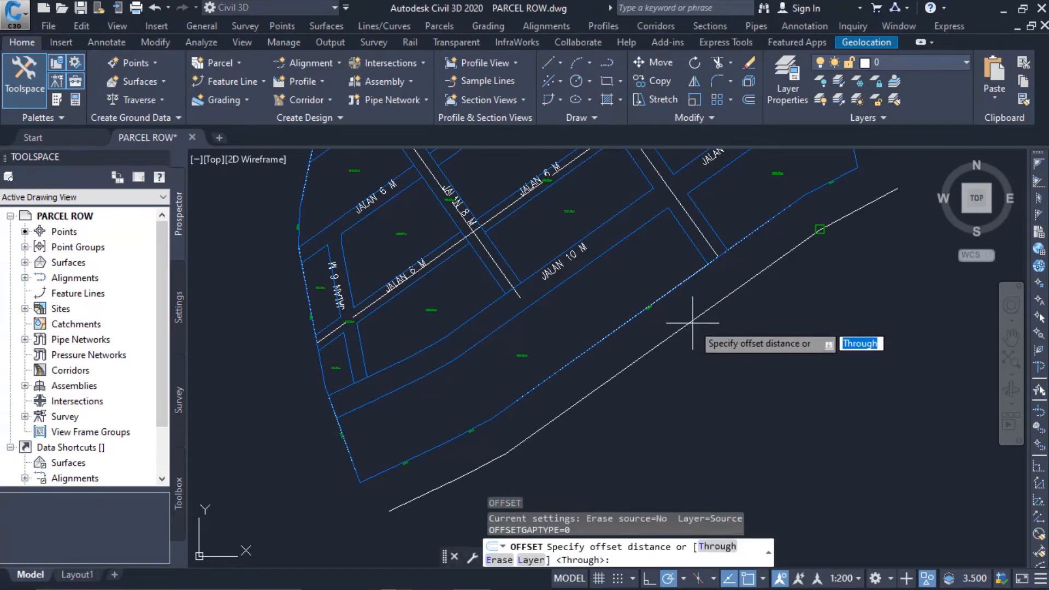
pyautogui.press('Return')
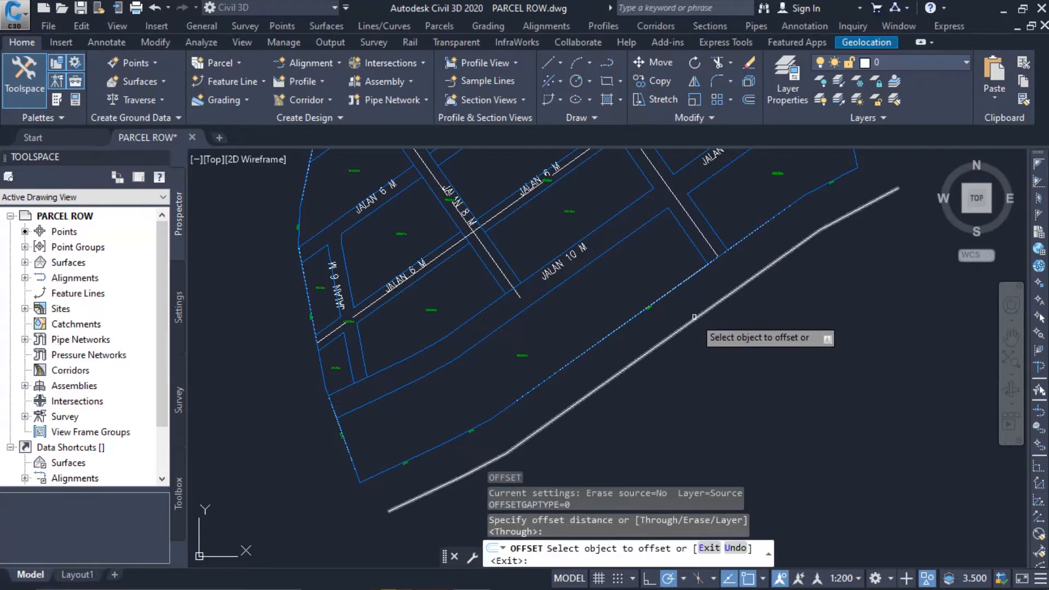
pyautogui.click(696, 318)
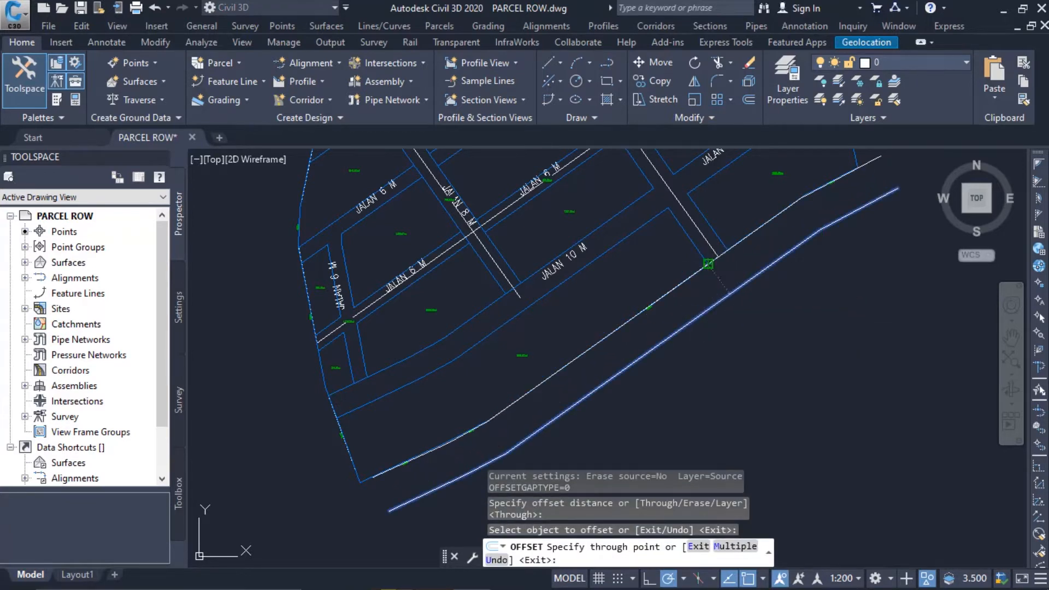
pyautogui.click(712, 268)
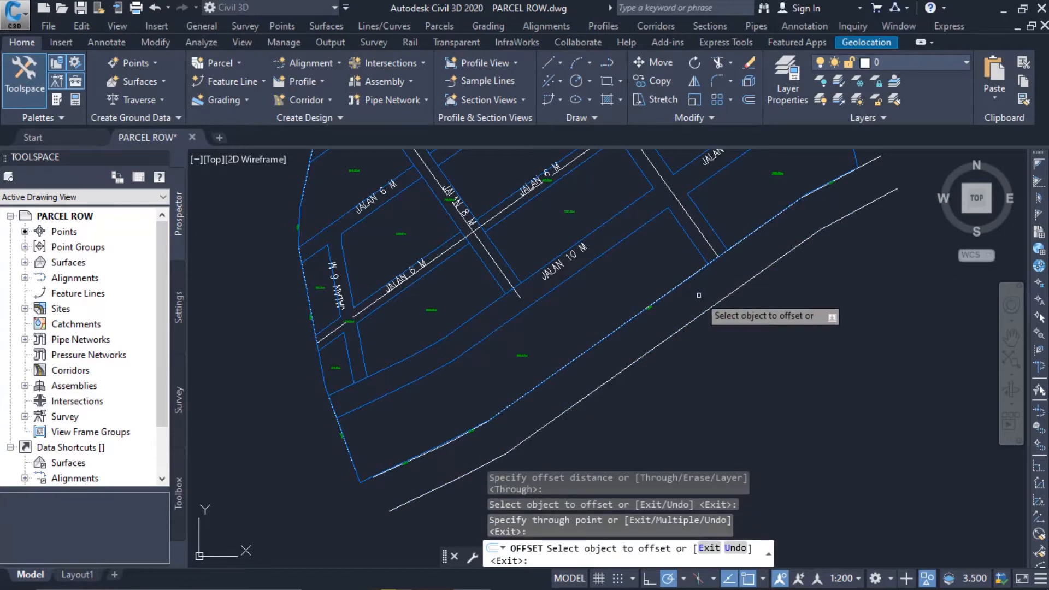
pyautogui.press('Escape')
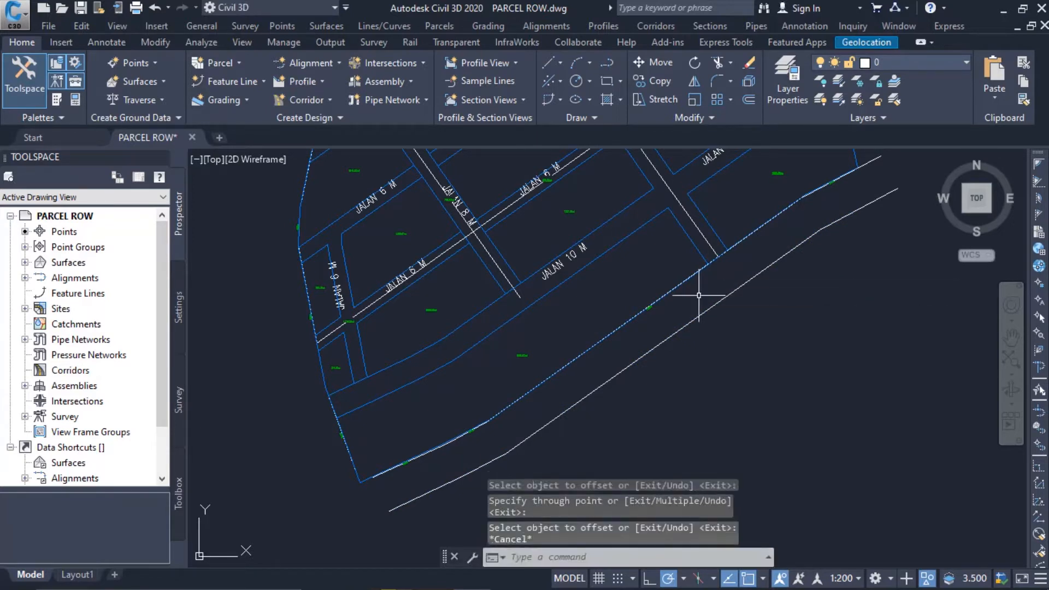
# - Offset the line lying on the southern parcel boundary by 15 toward the inside of the site
pyautogui.write('o')
pyautogui.press('Return')
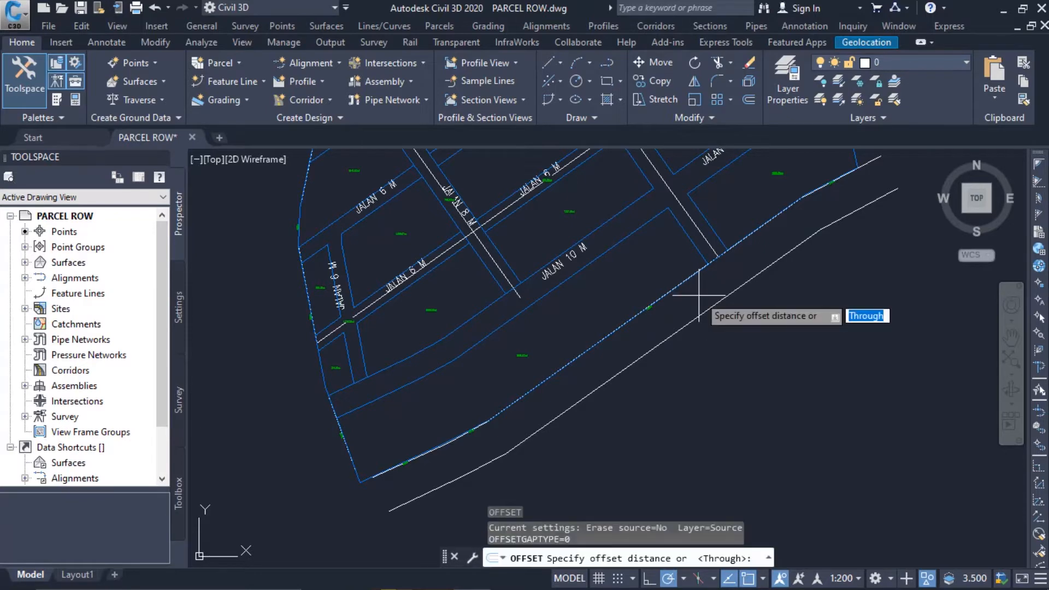
pyautogui.moveTo(730, 269); pyautogui.dragTo(667, 368, button='middle')
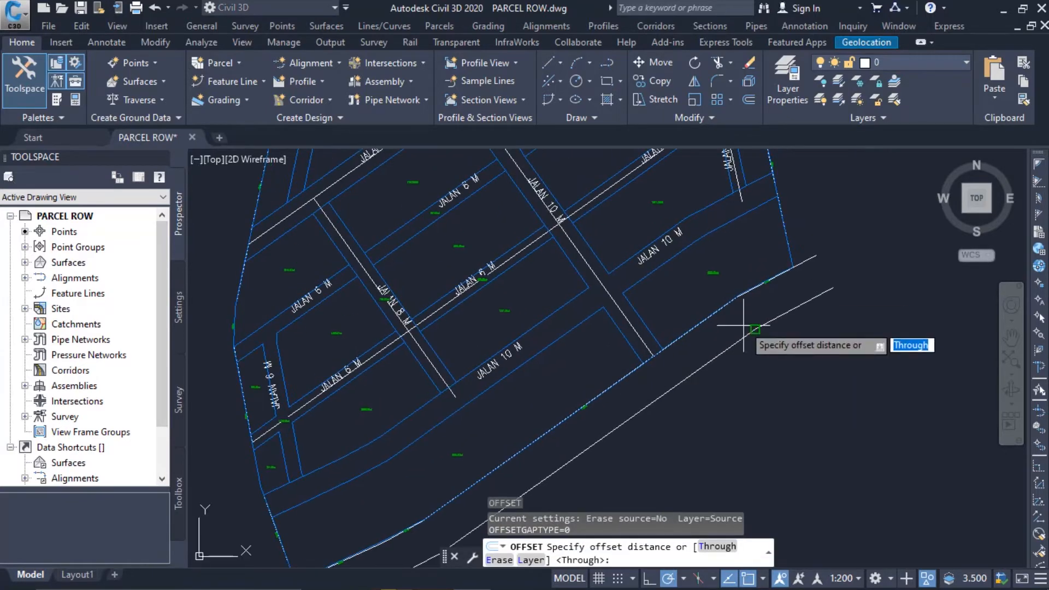
pyautogui.write('15')
pyautogui.press('Return')
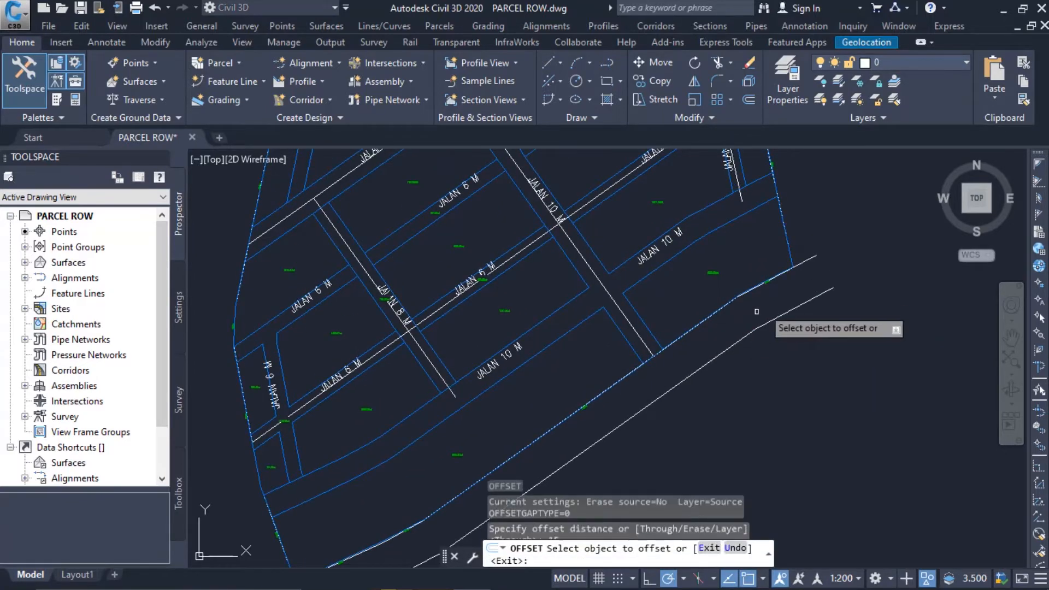
pyautogui.click(808, 258)
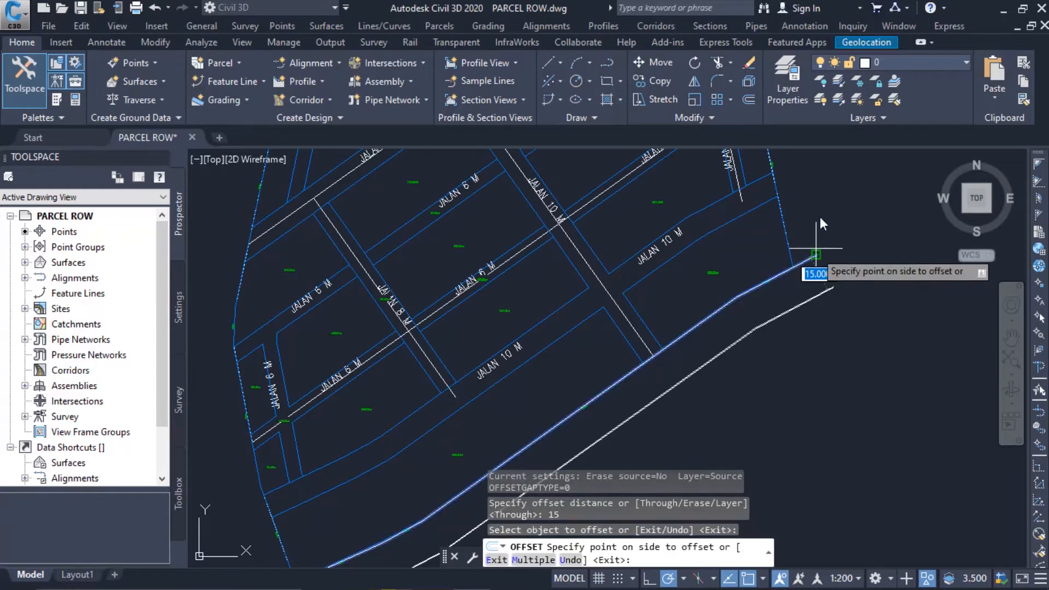
pyautogui.click(815, 208)
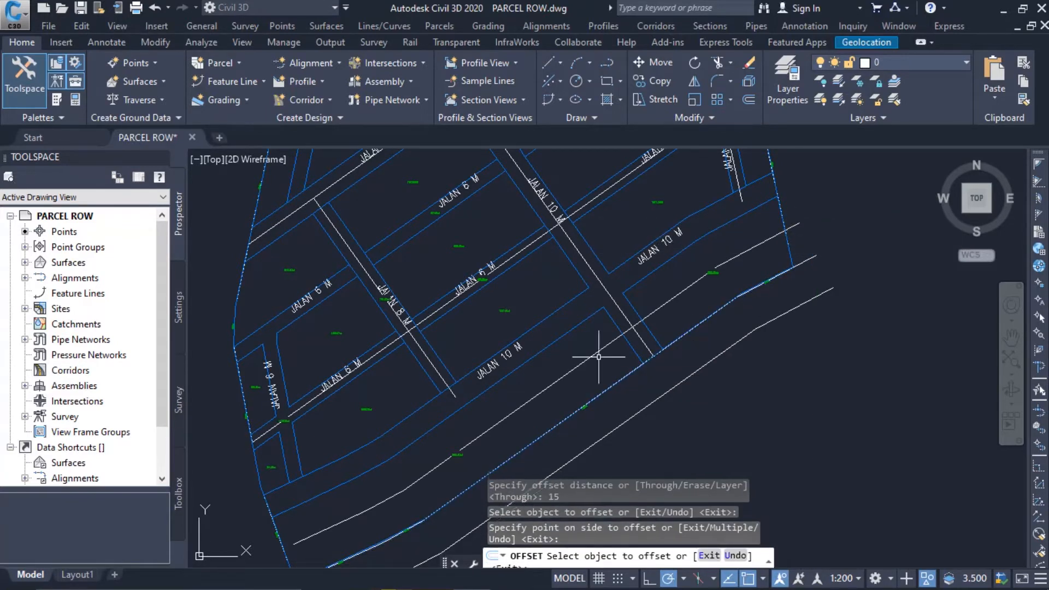
pyautogui.press('Escape')
# - Measure the distance along the road's west edge from the southern boundary to the parcel corner beside JALAN 10 M
pyautogui.scroll(2, 620, 333)
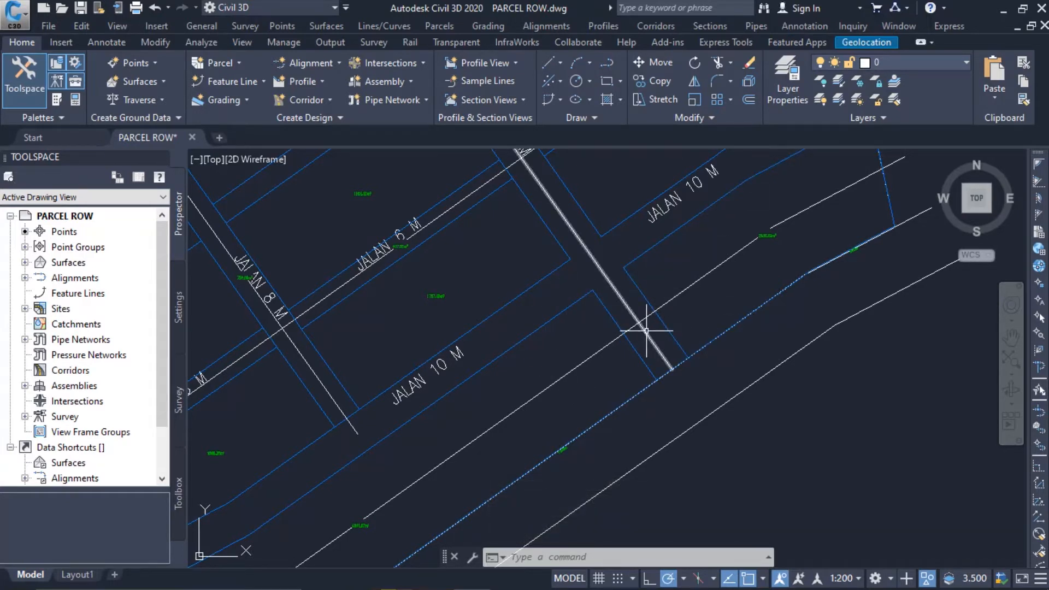
pyautogui.write('Me')
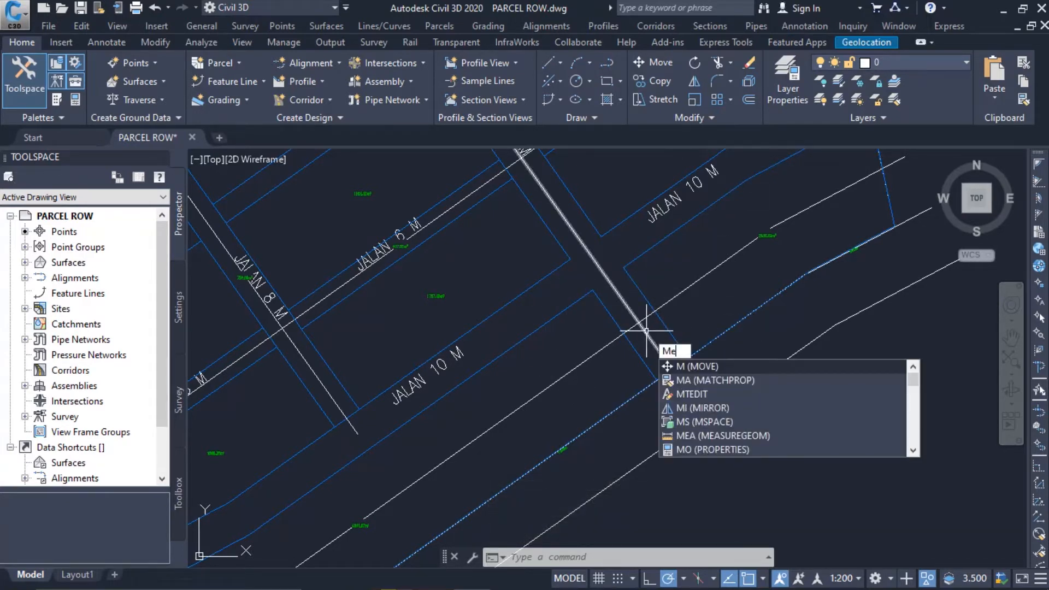
pyautogui.write('a')
pyautogui.press('Return')
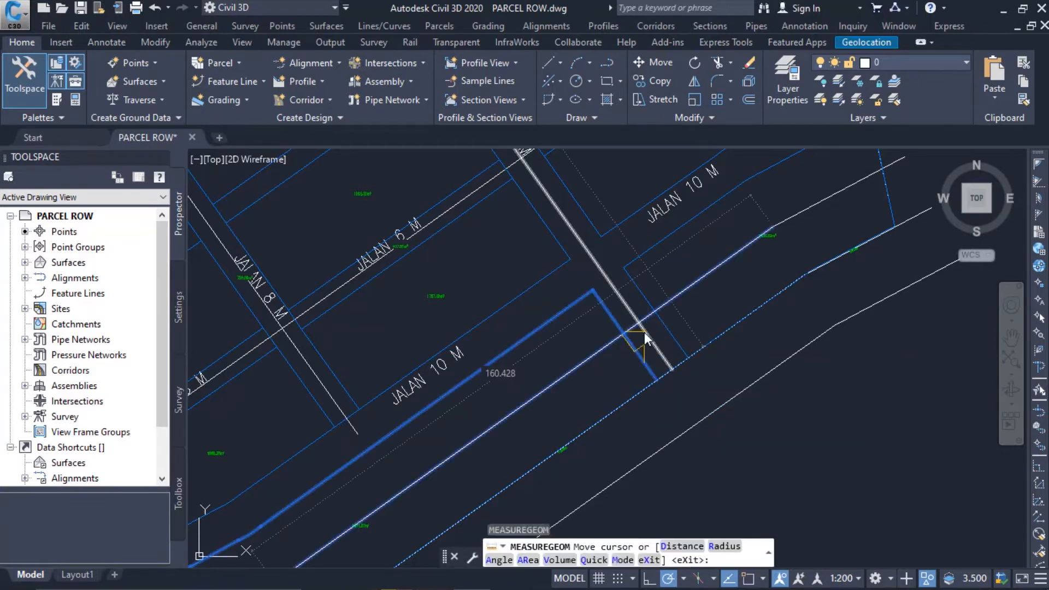
pyautogui.write('d')
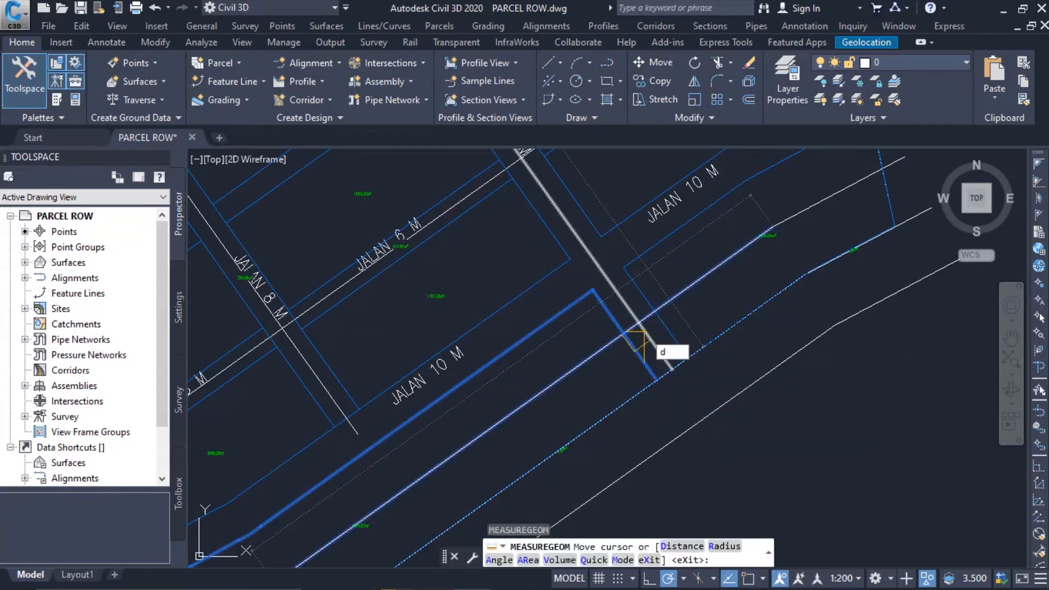
pyautogui.press('Return')
pyautogui.click(658, 377)
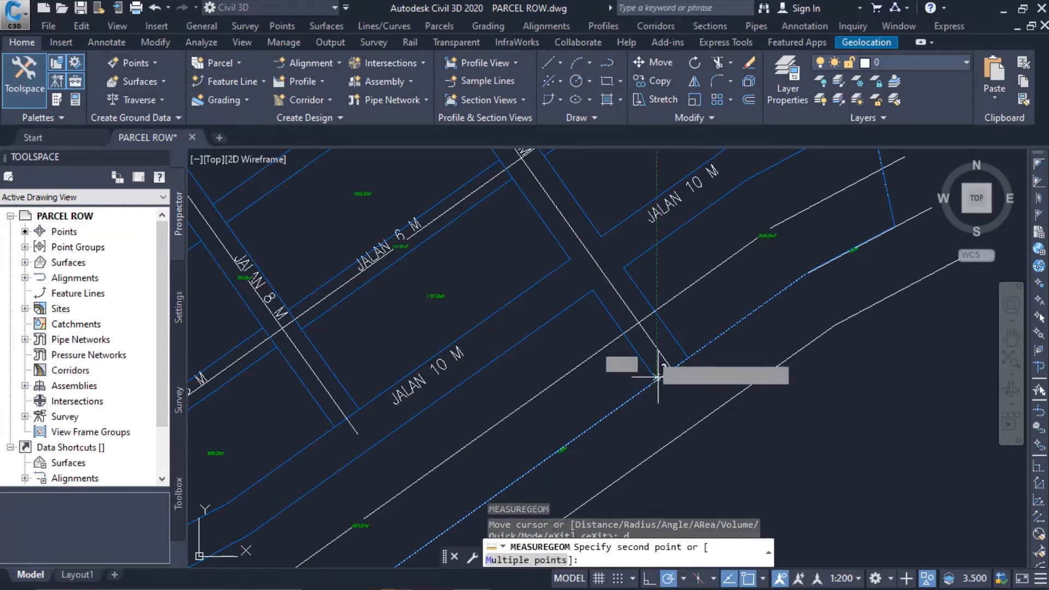
pyautogui.click(591, 291)
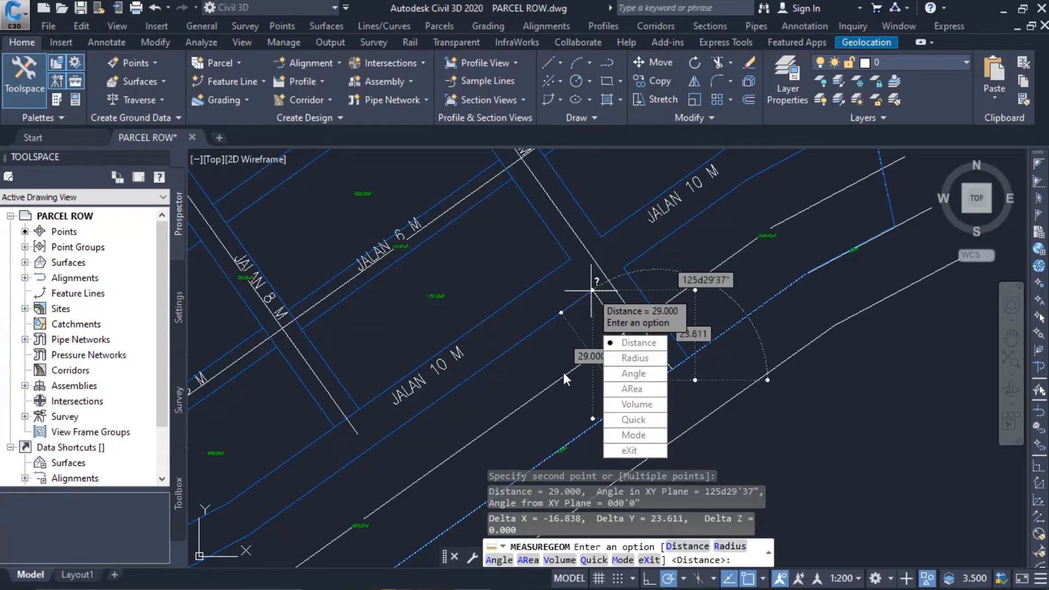
# - Trim the inner offset line where it crosses the road and beyond the eastern boundary, using the parcel edges and site boundary as cutting edges
pyautogui.press('Escape')
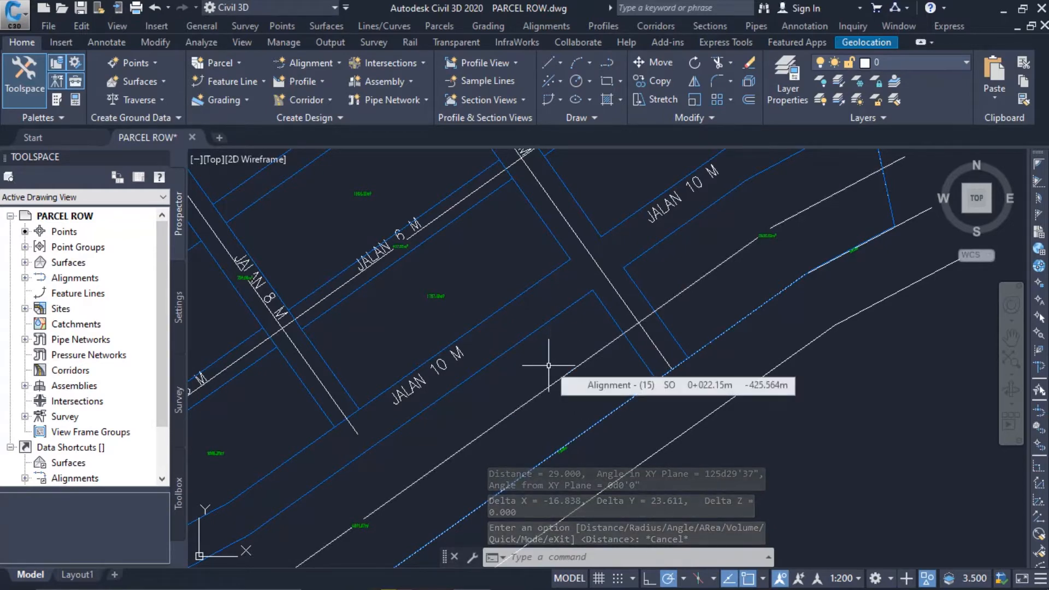
pyautogui.scroll(-5, 569, 342)
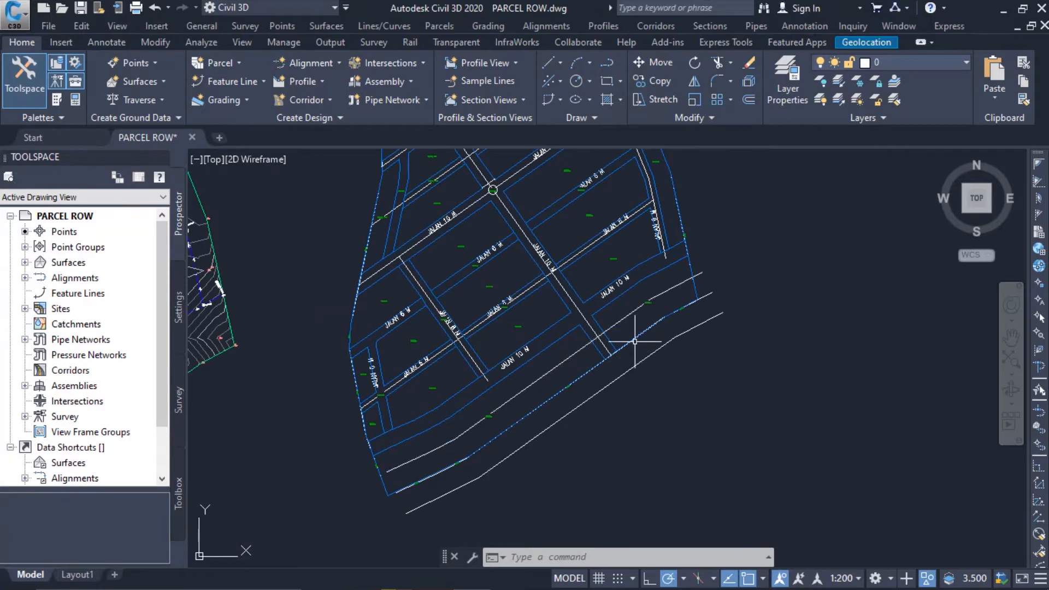
pyautogui.scroll(4, 613, 330)
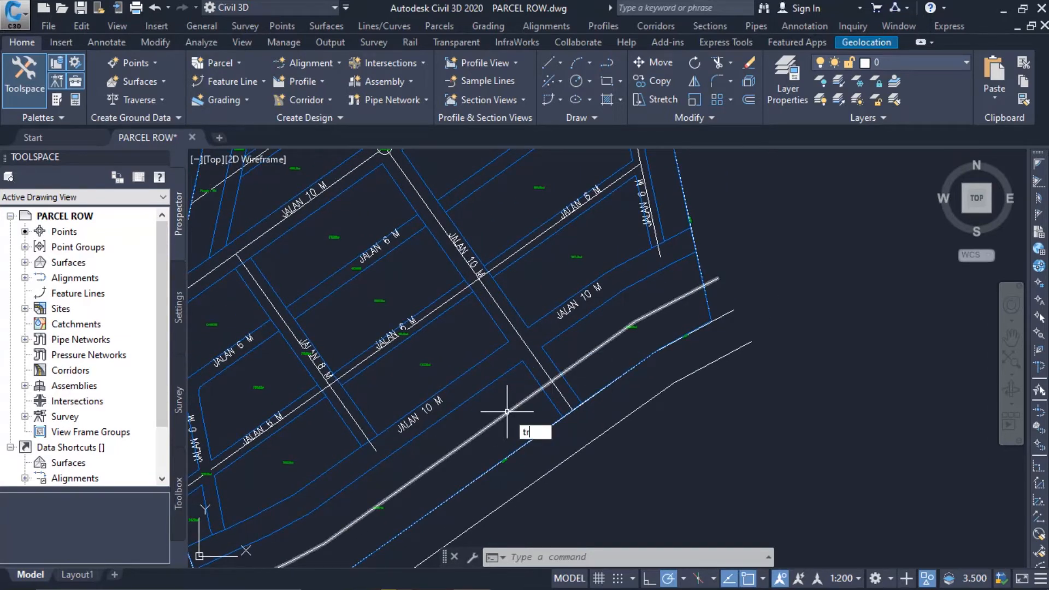
pyautogui.press('Return')
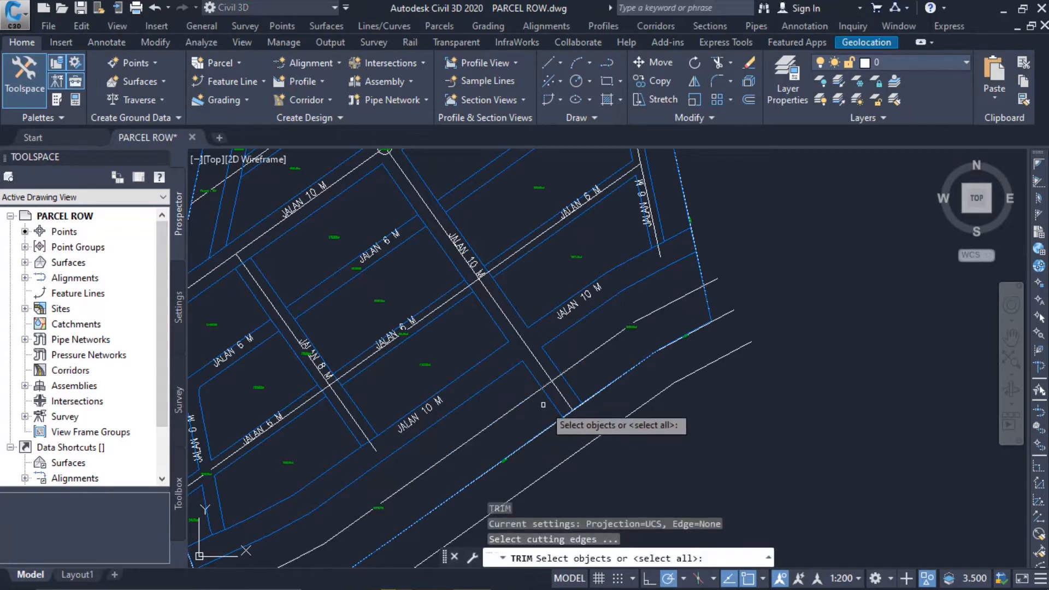
pyautogui.click(551, 400)
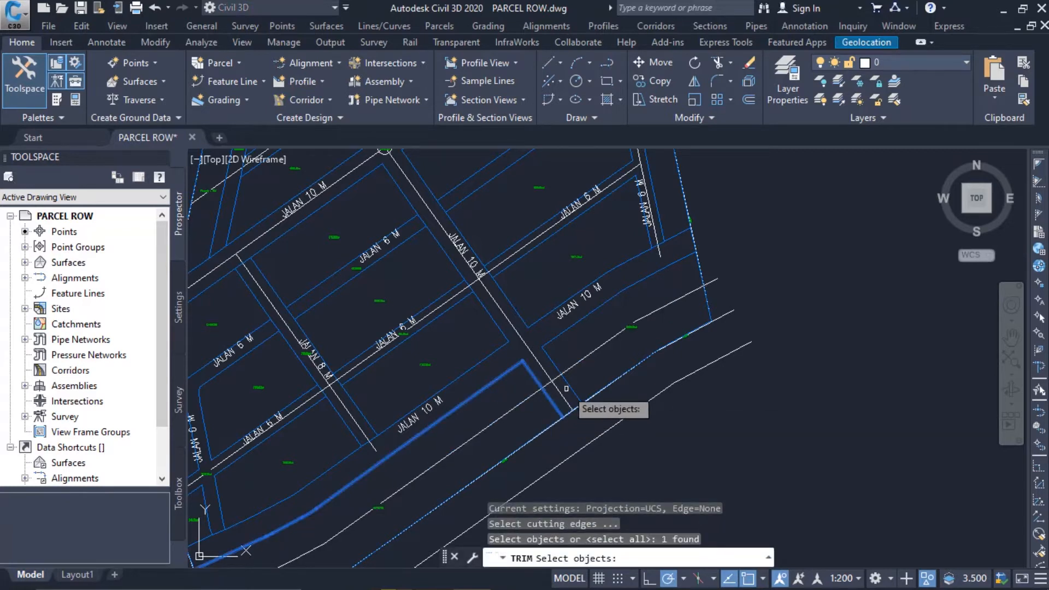
pyautogui.click(568, 385)
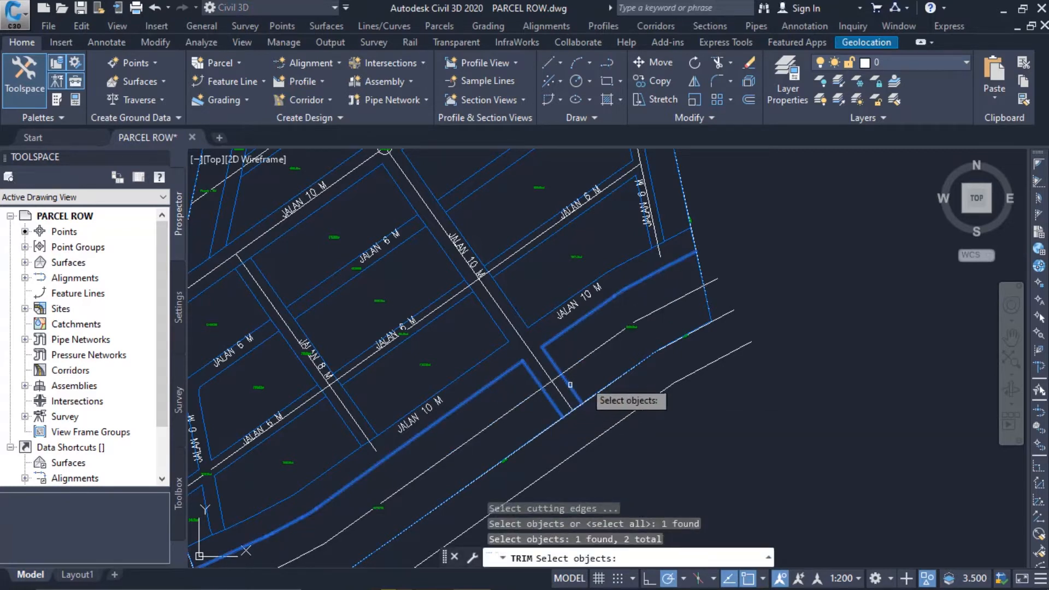
pyautogui.click(705, 300)
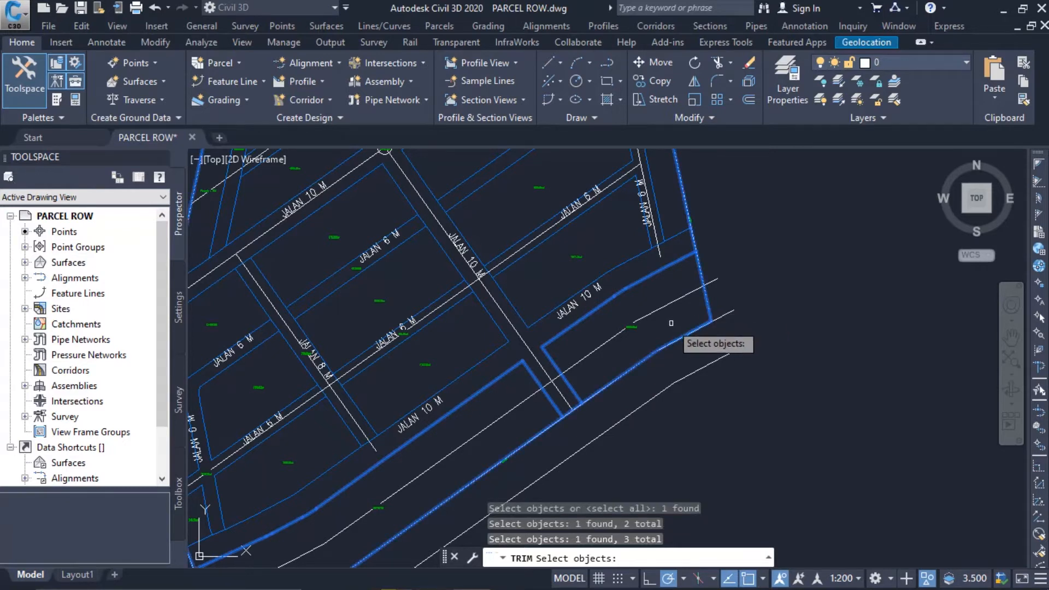
pyautogui.press('Return')
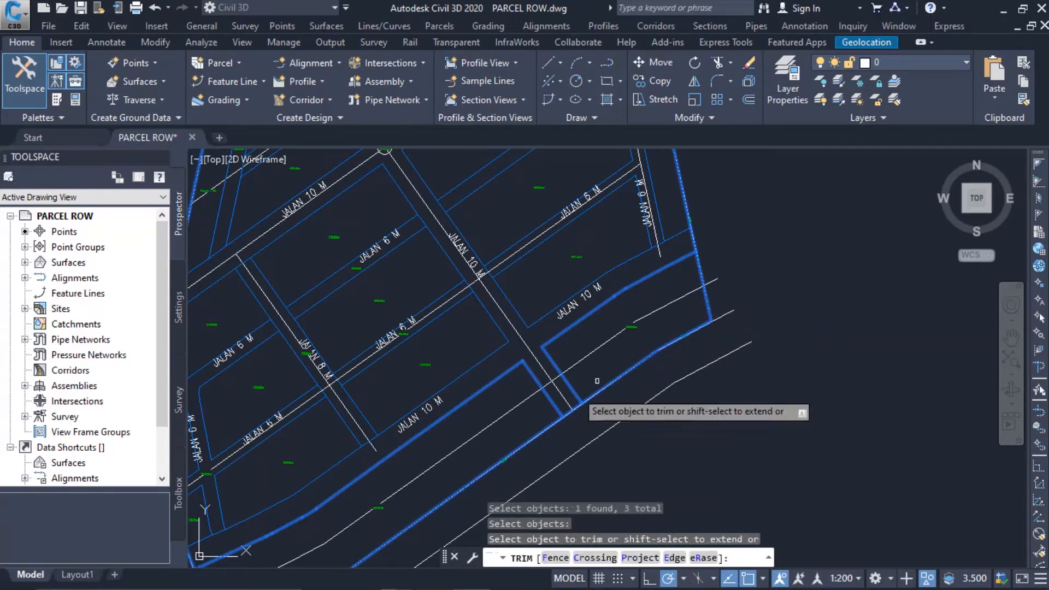
pyautogui.click(547, 386)
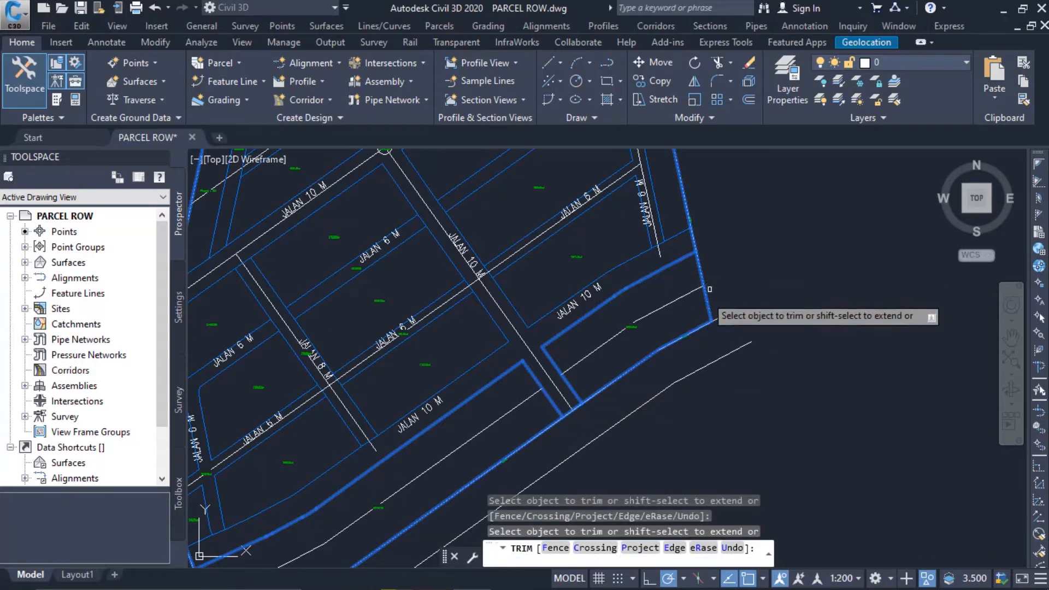
pyautogui.moveTo(521, 442); pyautogui.dragTo(654, 345, button='middle')
pyautogui.press('Escape')
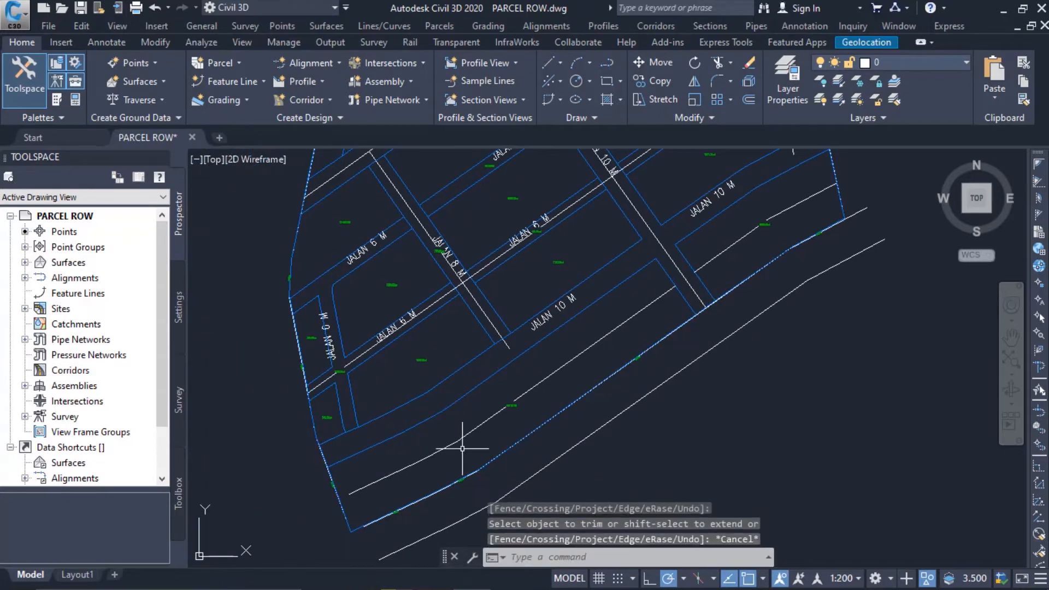
# - Extend the western end of the inner offset line to the site's western boundary
pyautogui.scroll(5, 574, 332)
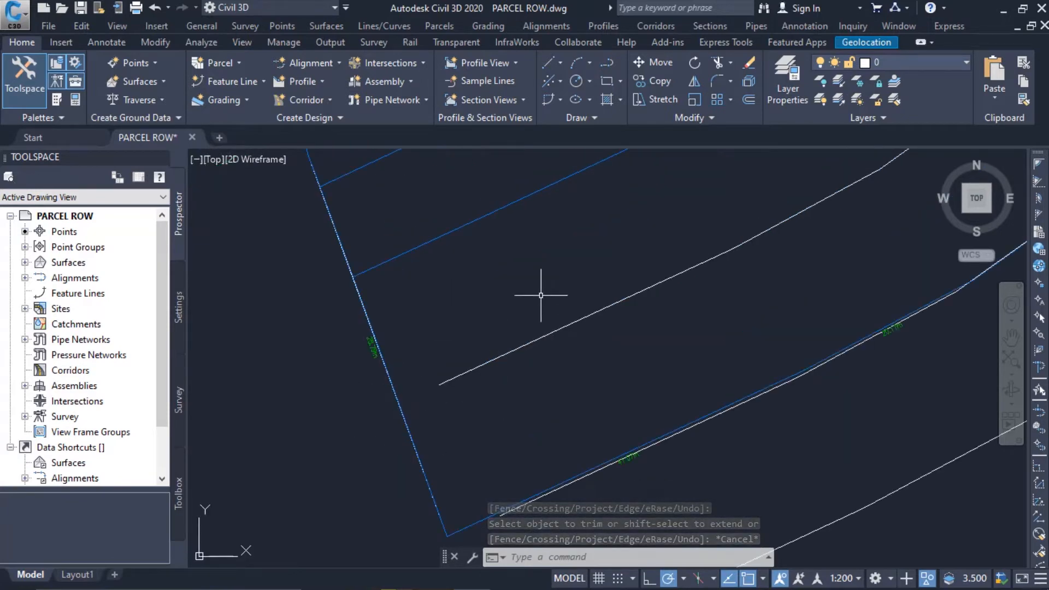
pyautogui.scroll(-2, 540, 295)
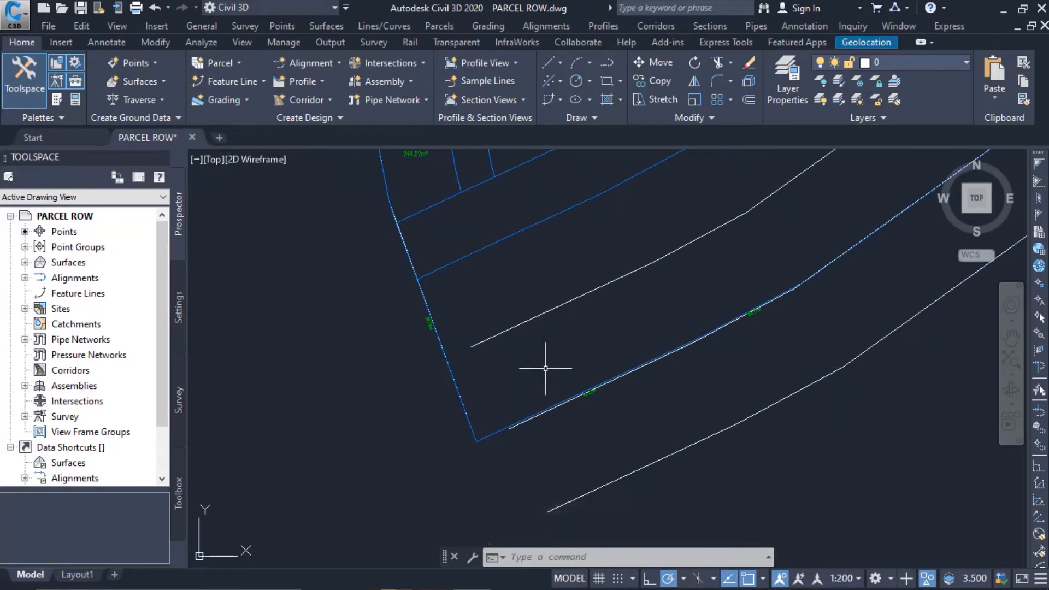
pyautogui.write('ex')
pyautogui.press('Return')
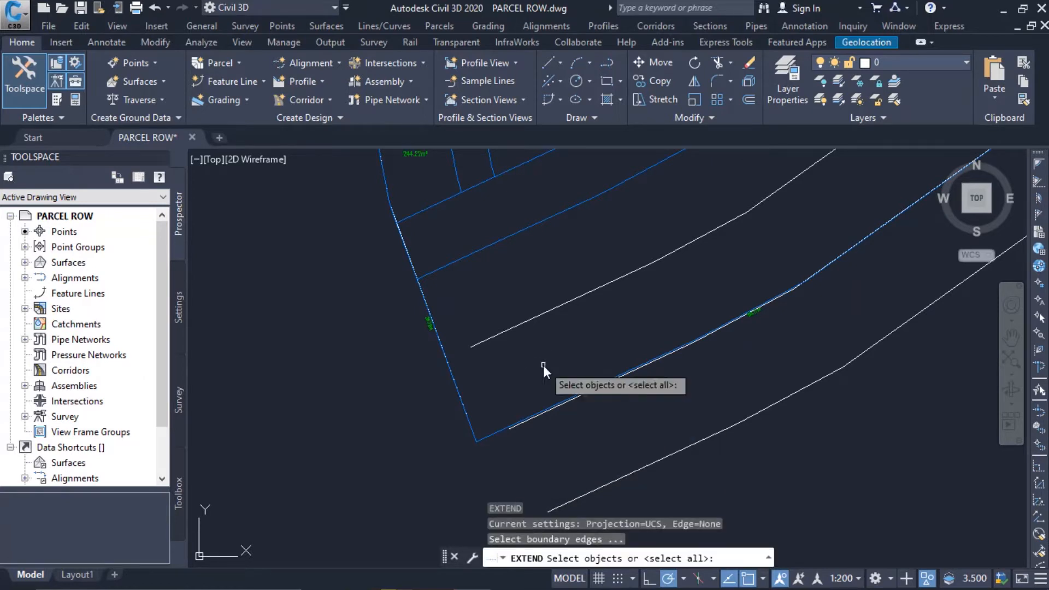
pyautogui.click(460, 398)
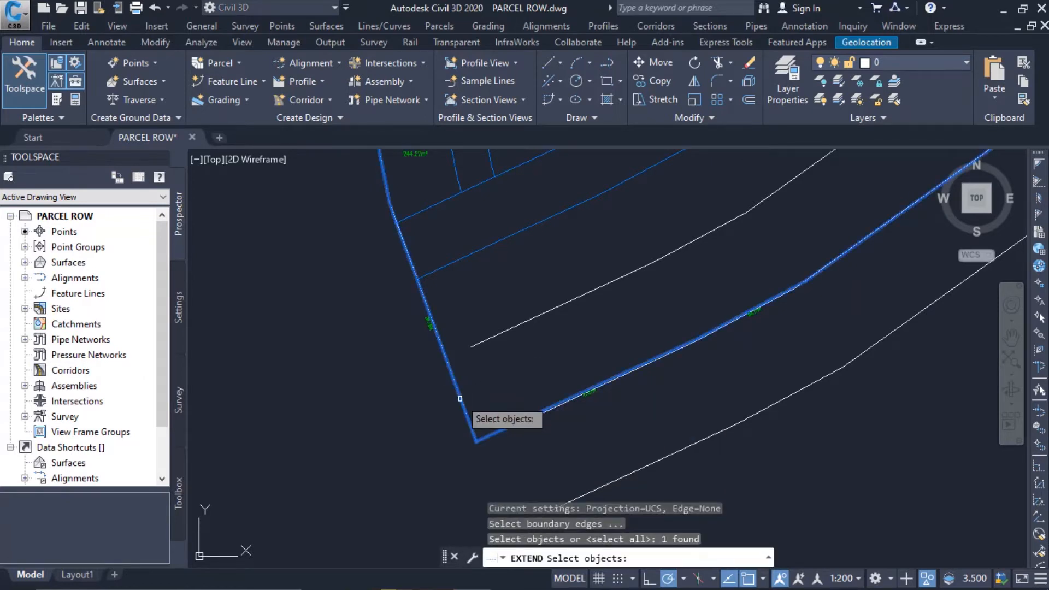
pyautogui.press('Return')
pyautogui.click(488, 341)
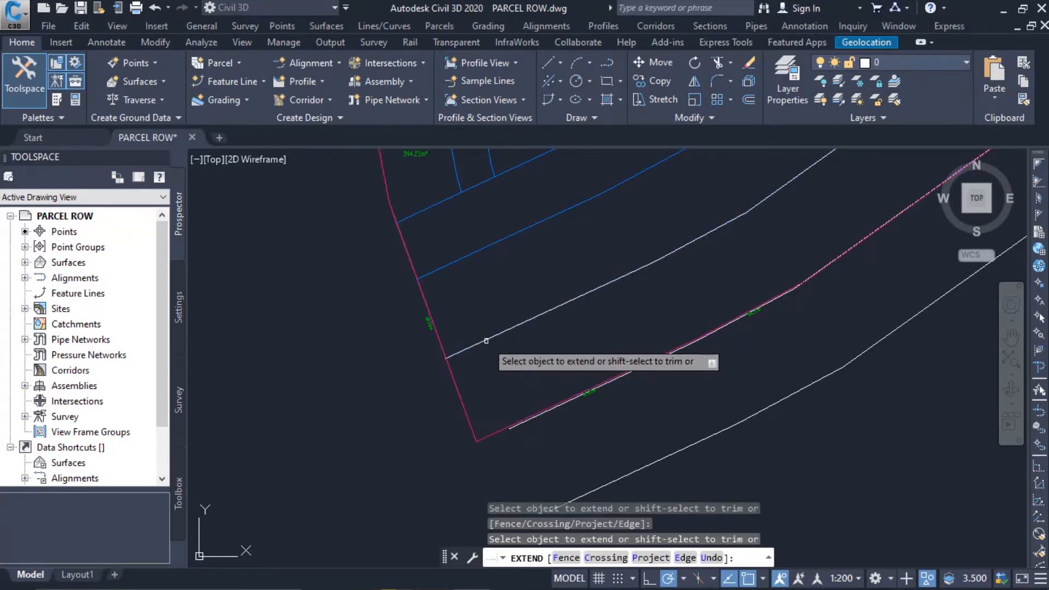
pyautogui.press('Escape')
# - Create parcels from the two inner offset line pieces in Site 1, using the Property style and automatic segment labels
pyautogui.scroll(-4, 627, 311)
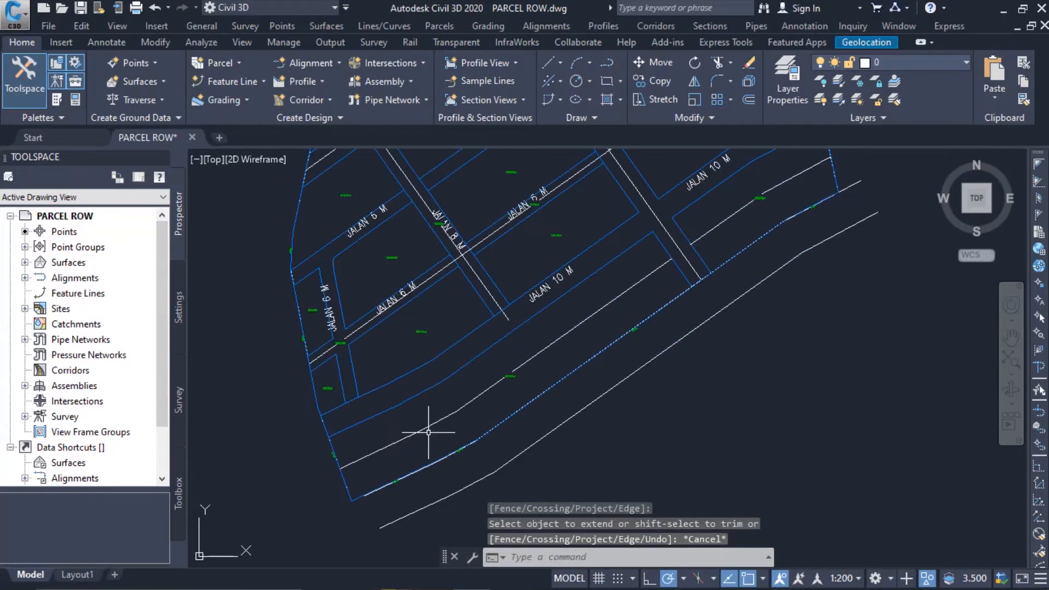
pyautogui.moveTo(575, 344); pyautogui.dragTo(576, 323, button='middle')
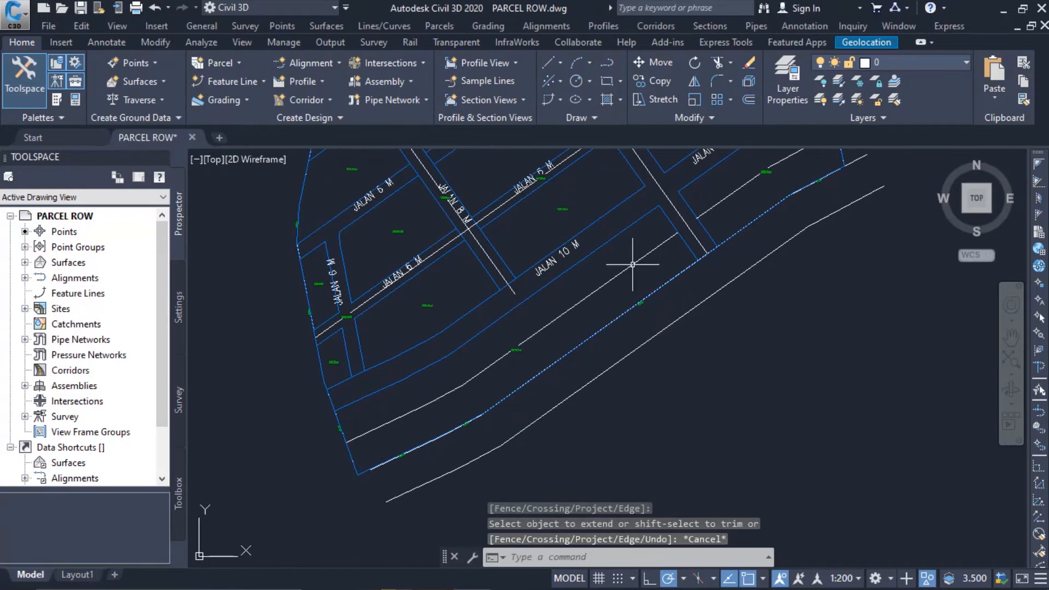
pyautogui.scroll(-2, 634, 267)
pyautogui.moveTo(633, 268); pyautogui.dragTo(637, 278, button='middle')
pyautogui.moveTo(658, 307); pyautogui.dragTo(637, 323, button='middle')
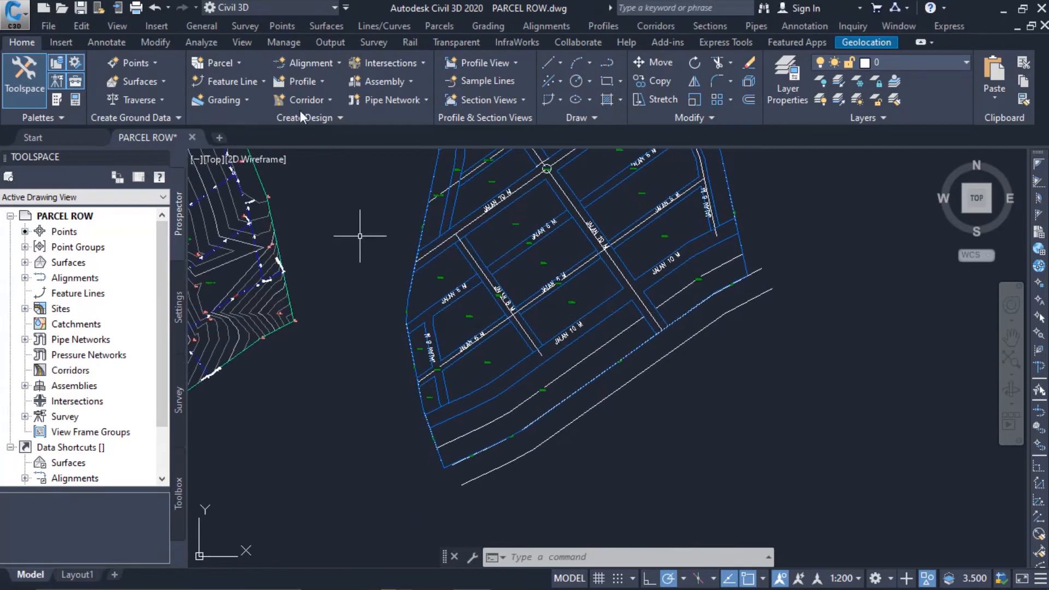
pyautogui.click(241, 61)
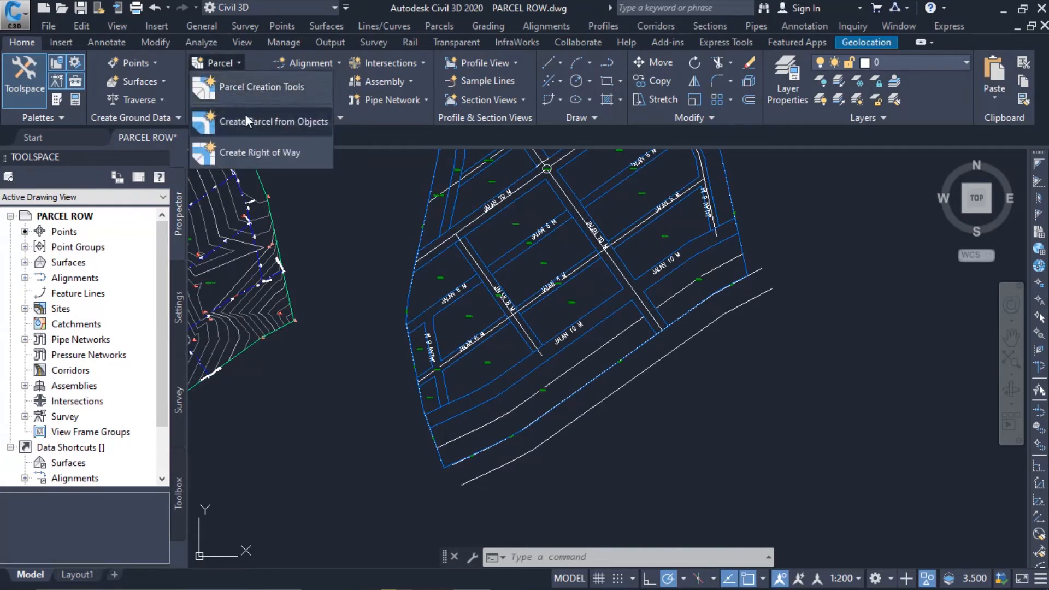
pyautogui.click(267, 120)
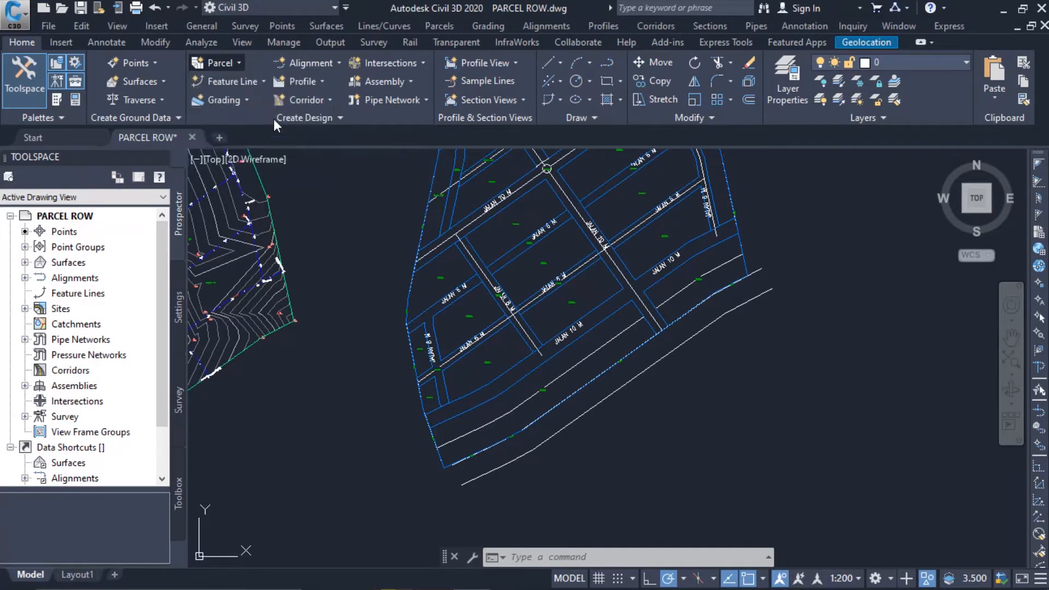
pyautogui.click(573, 366)
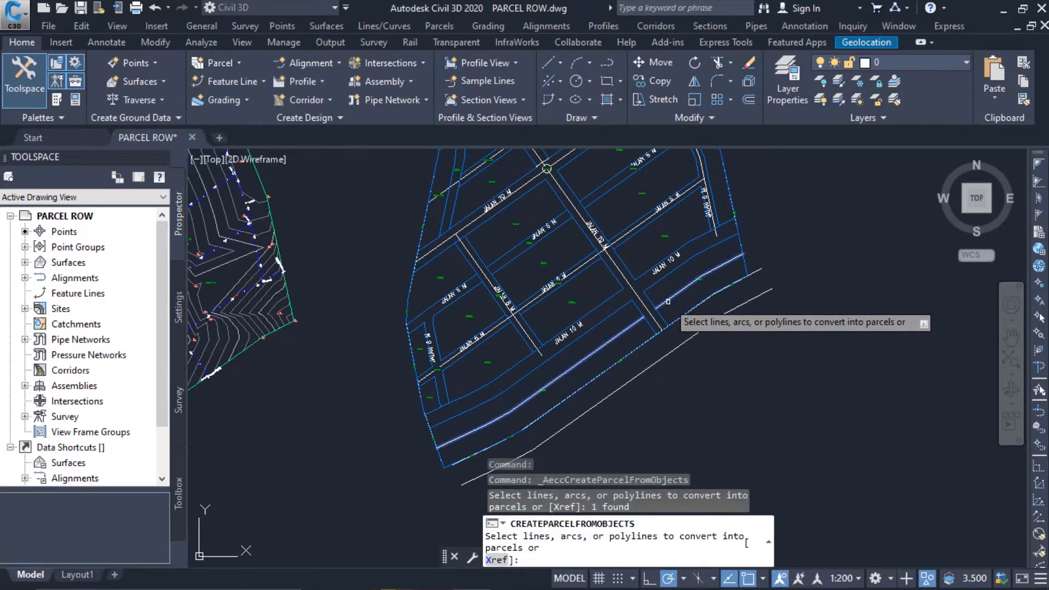
pyautogui.click(666, 320)
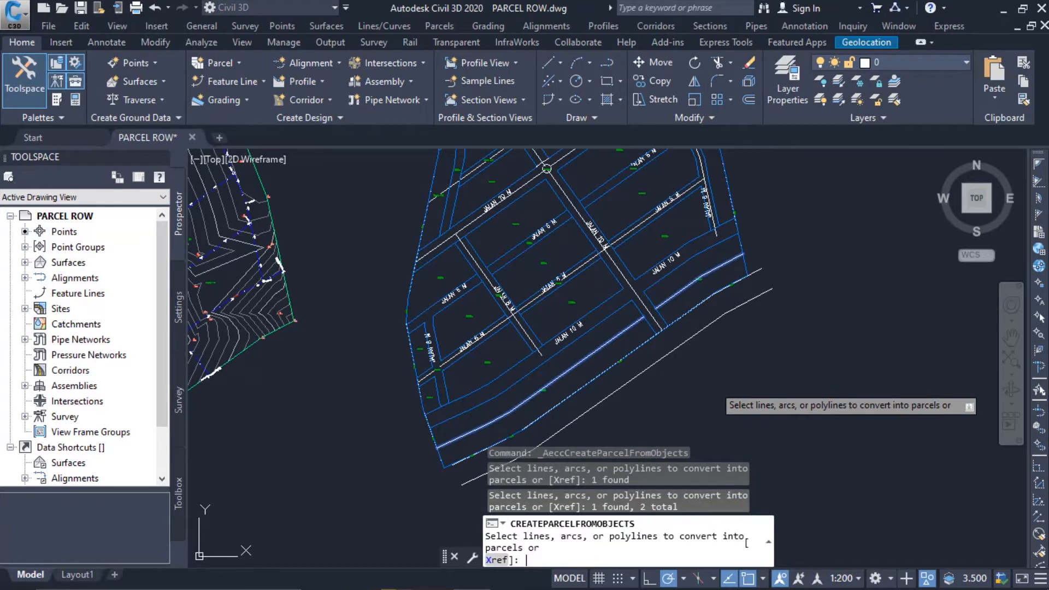
pyautogui.press('Return')
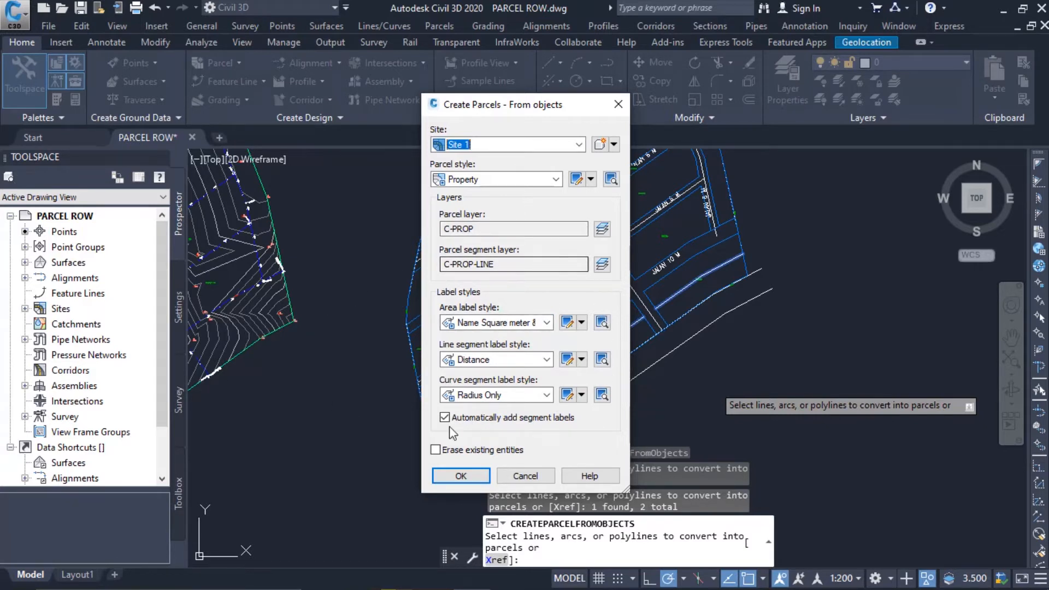
pyautogui.click(461, 474)
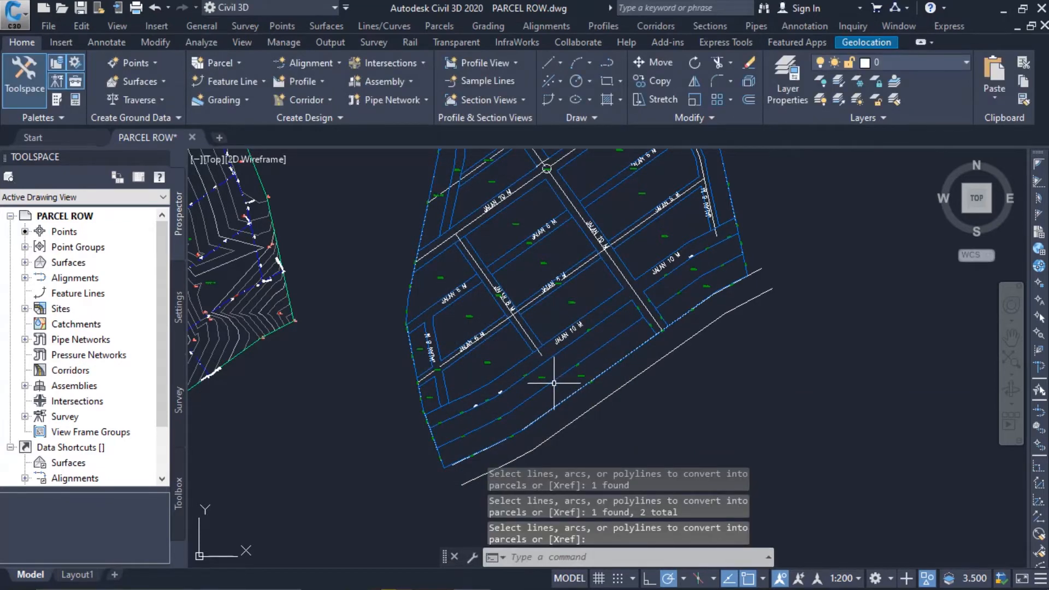
# - Examine the area and segment labels of the parcels along the site's southern edge
pyautogui.scroll(6, 554, 383)
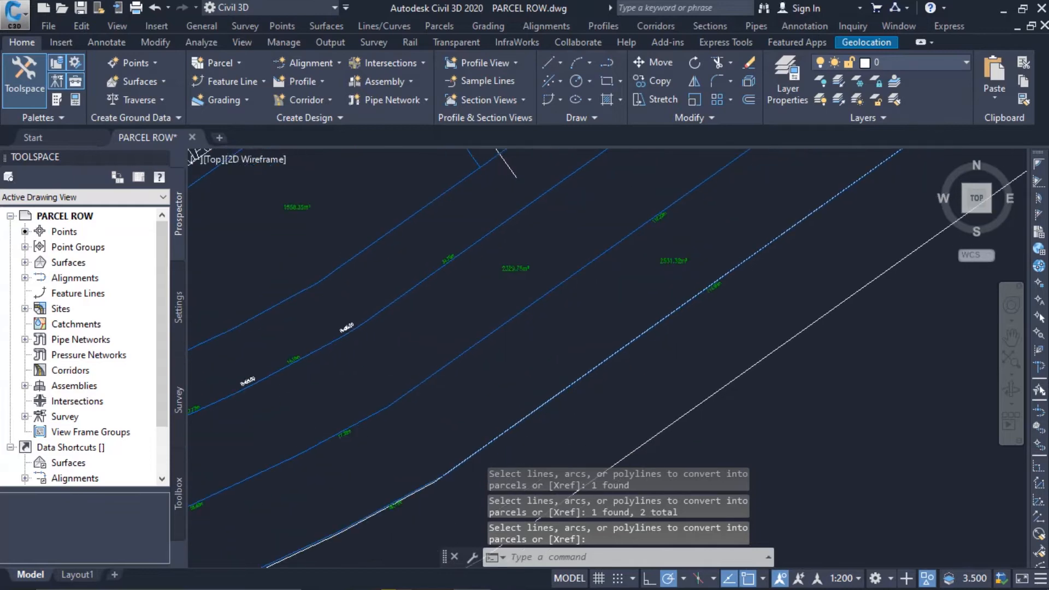
pyautogui.scroll(-4, 590, 278)
pyautogui.scroll(4, 517, 340)
pyautogui.scroll(3, 518, 340)
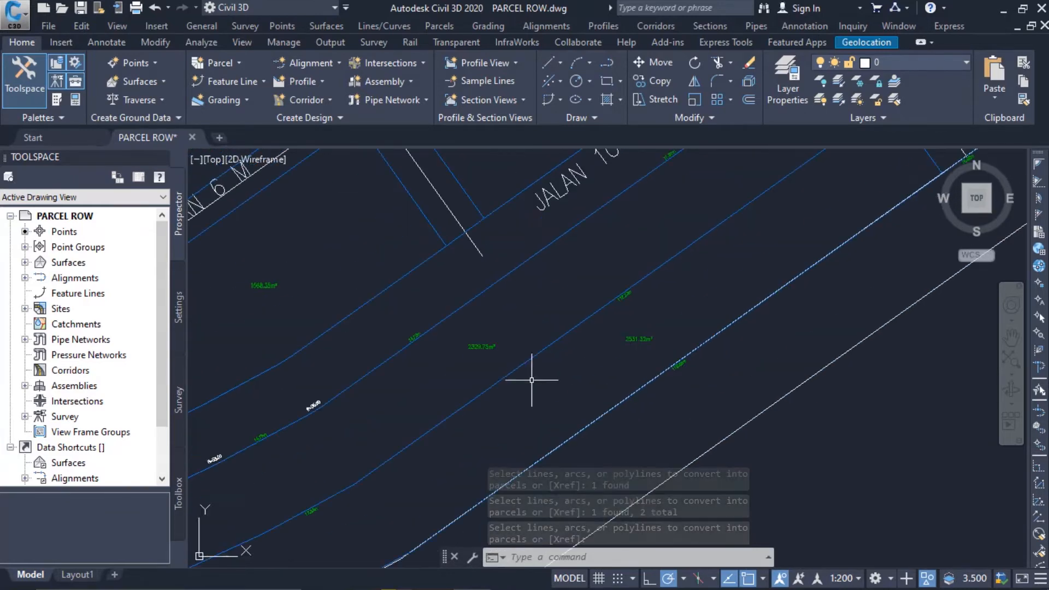
pyautogui.scroll(-5, 620, 344)
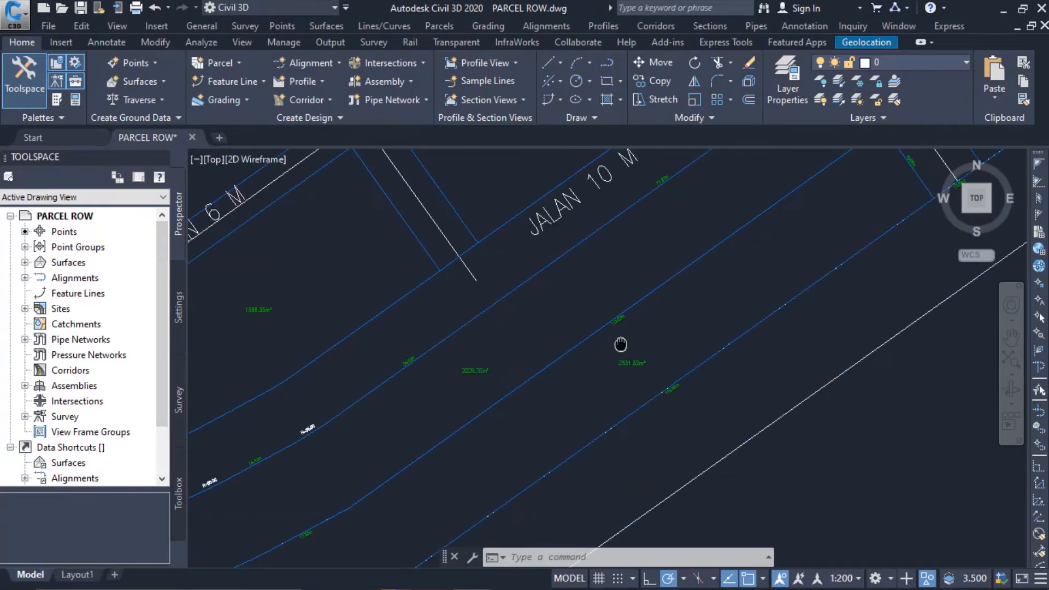
pyautogui.scroll(2, 512, 365)
pyautogui.moveTo(522, 372)
pyautogui.mouseDown(button='middle')
pyautogui.moveTo(629, 298)
pyautogui.moveTo(604, 342)
pyautogui.mouseUp(button='middle')
pyautogui.scroll(-2, 624, 300)
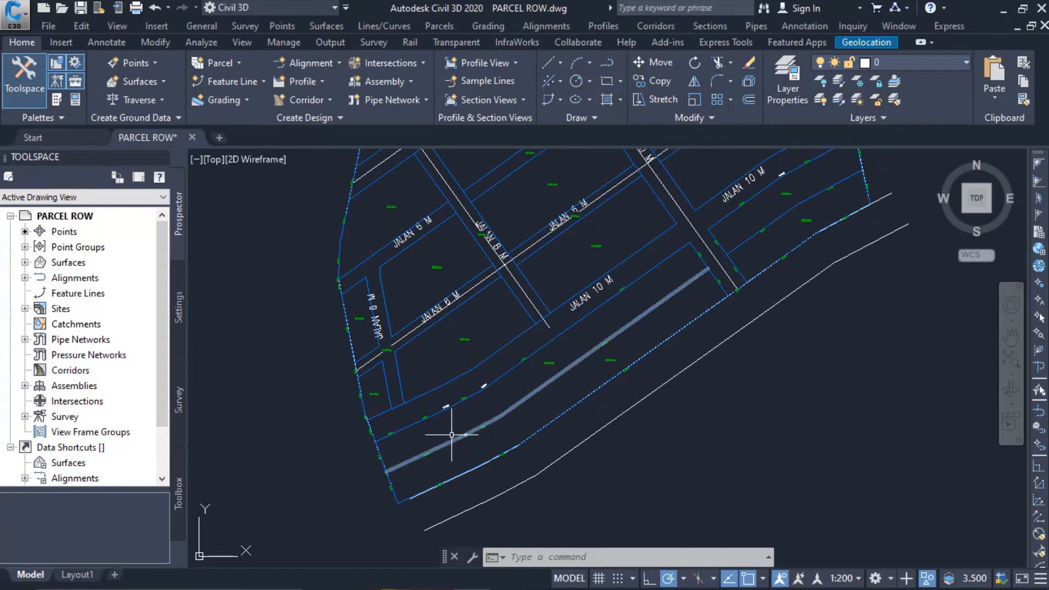
# - Start the parcel layout tools and set the minimum parcel area to 150 sq.m
pyautogui.click(240, 61)
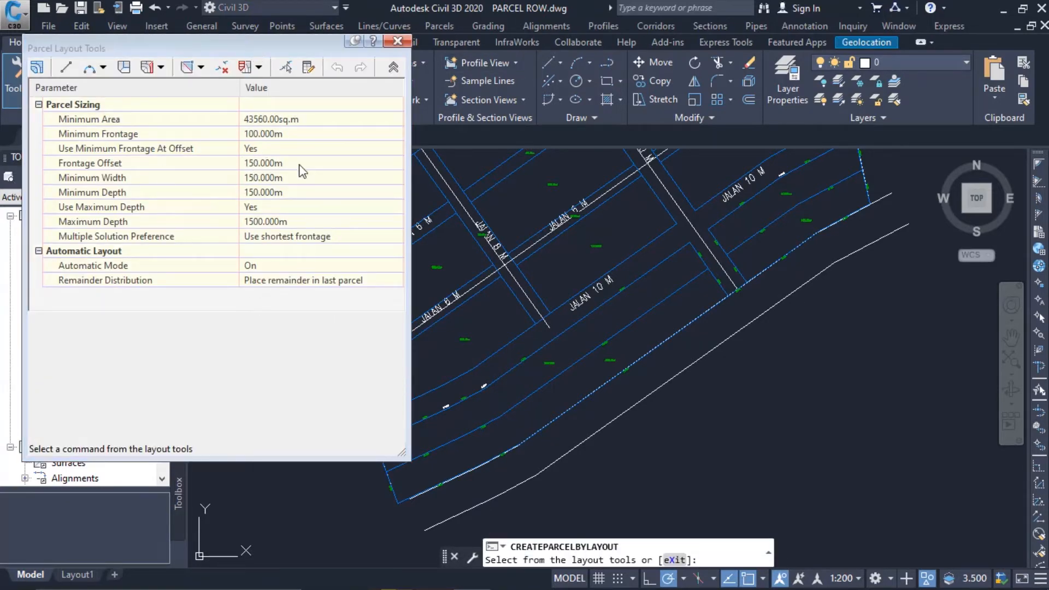
pyautogui.click(309, 119)
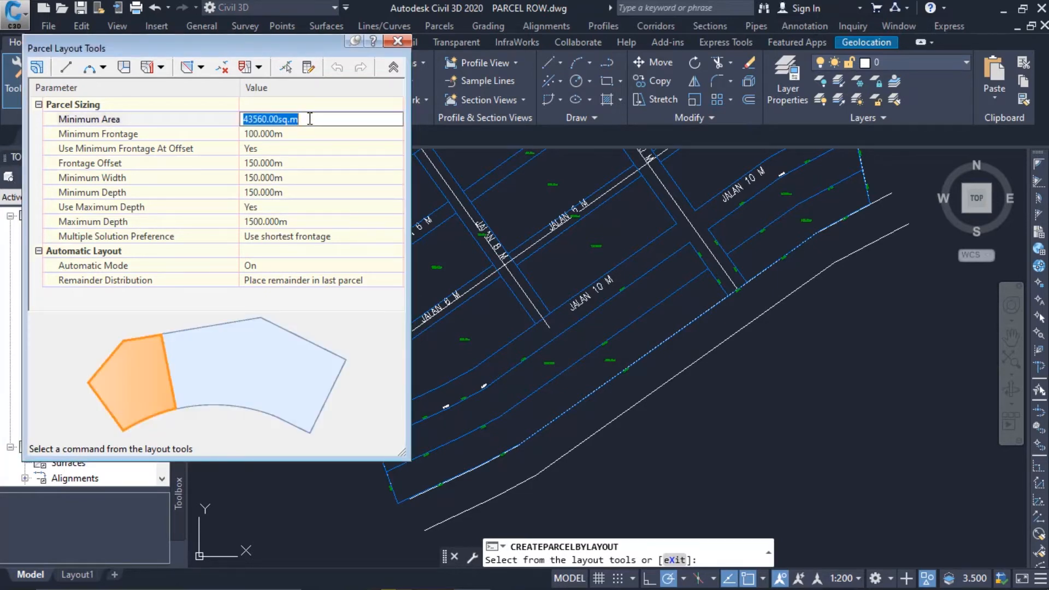
pyautogui.write('15')
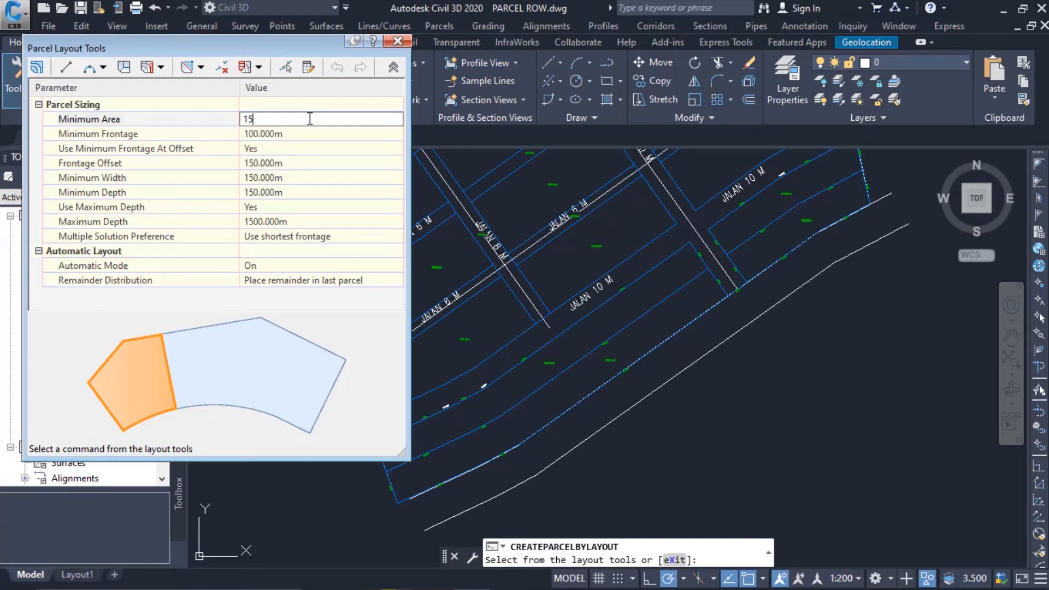
pyautogui.write('0')
pyautogui.press('Return')
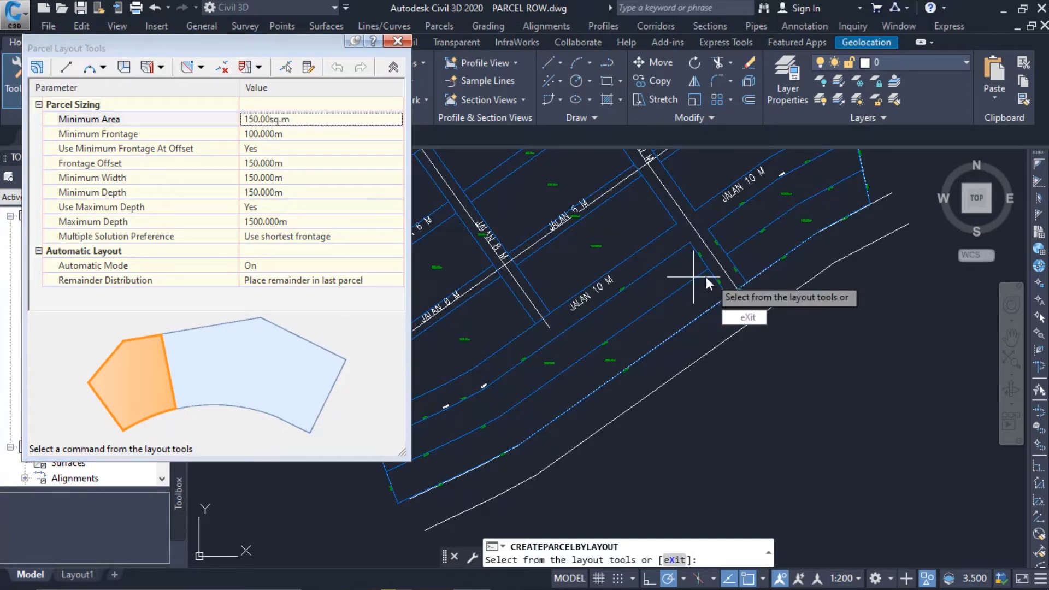
# - Set the minimum frontage to 9 m, with Use Minimum Frontage At Offset set to Yes
pyautogui.click(303, 119)
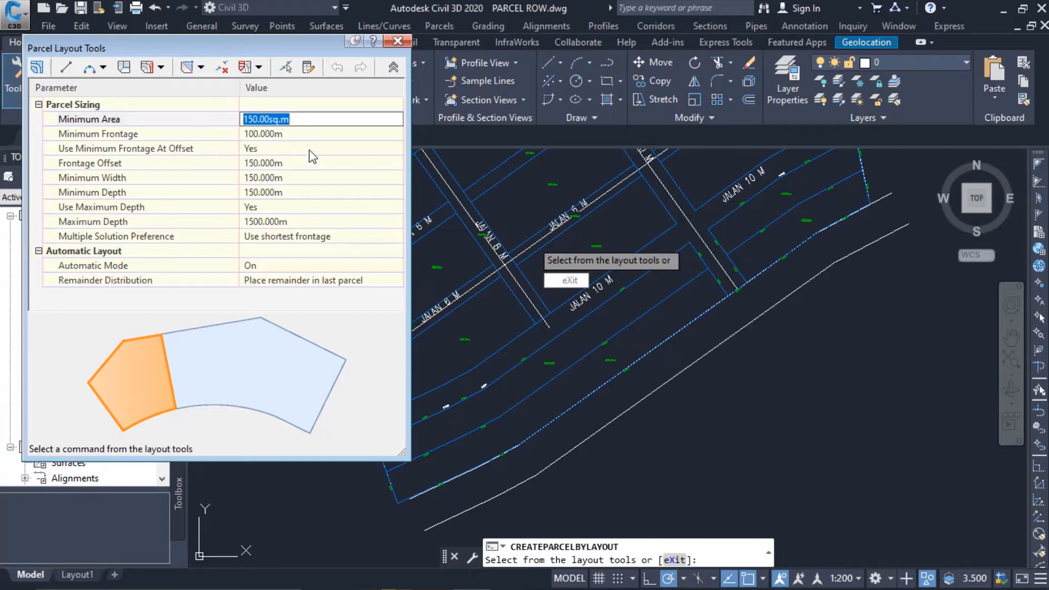
pyautogui.click(277, 131)
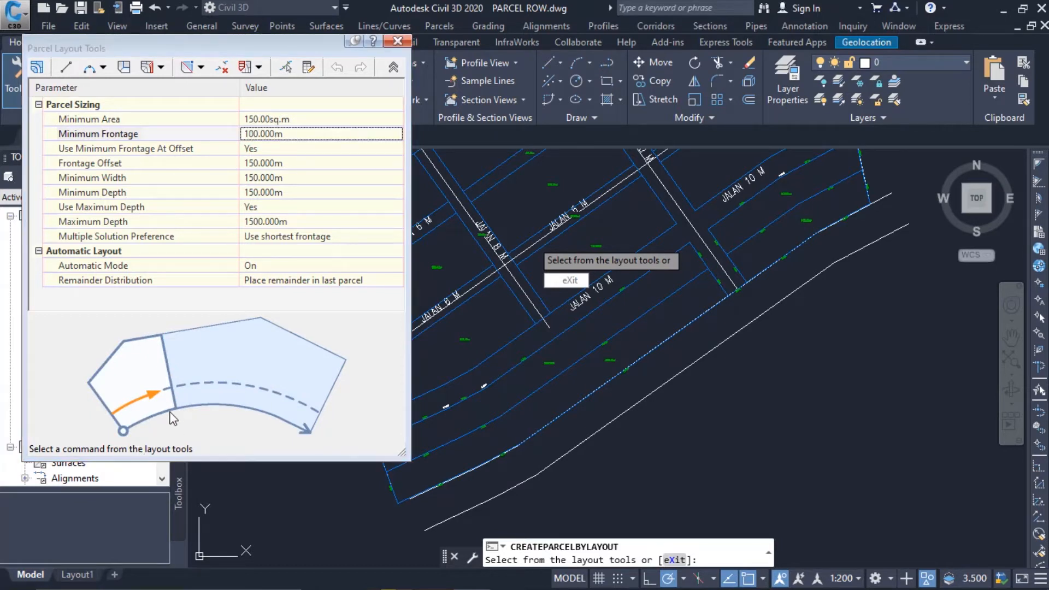
pyautogui.click(309, 133)
pyautogui.write('9')
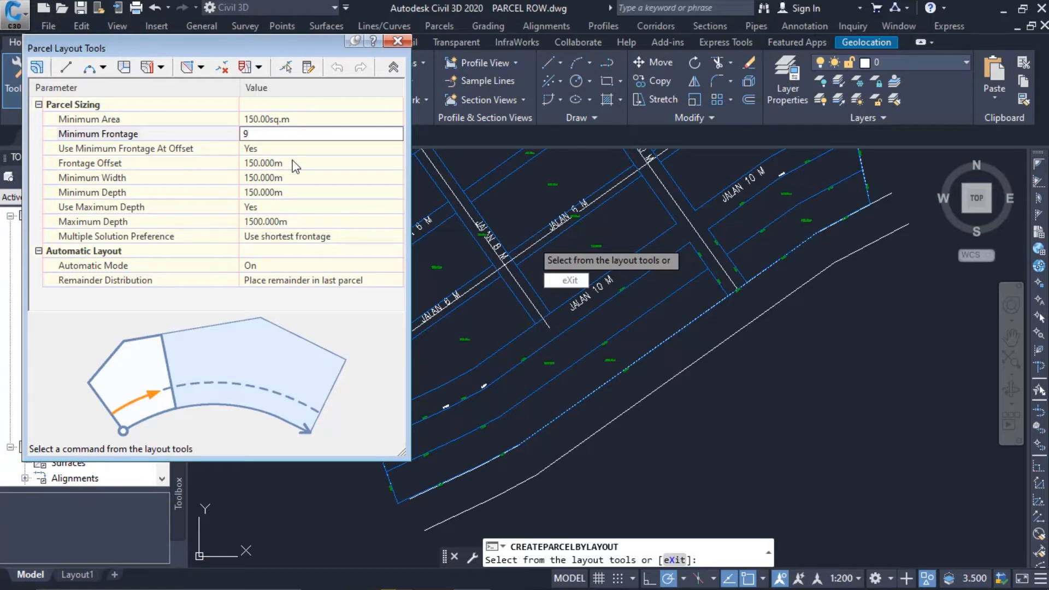
pyautogui.click(293, 162)
pyautogui.click(294, 149)
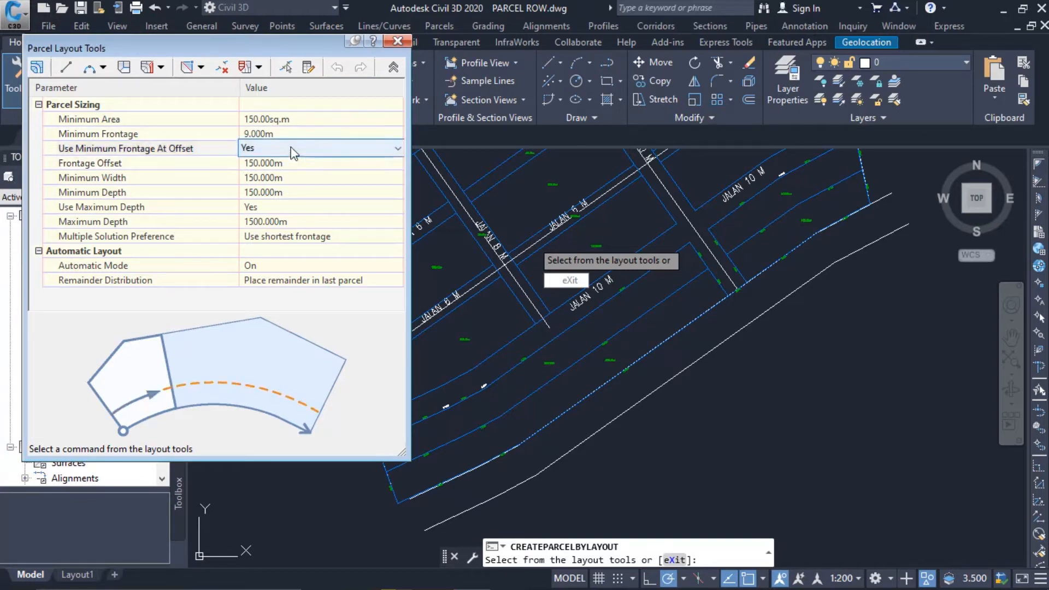
pyautogui.click(264, 151)
pyautogui.click(268, 173)
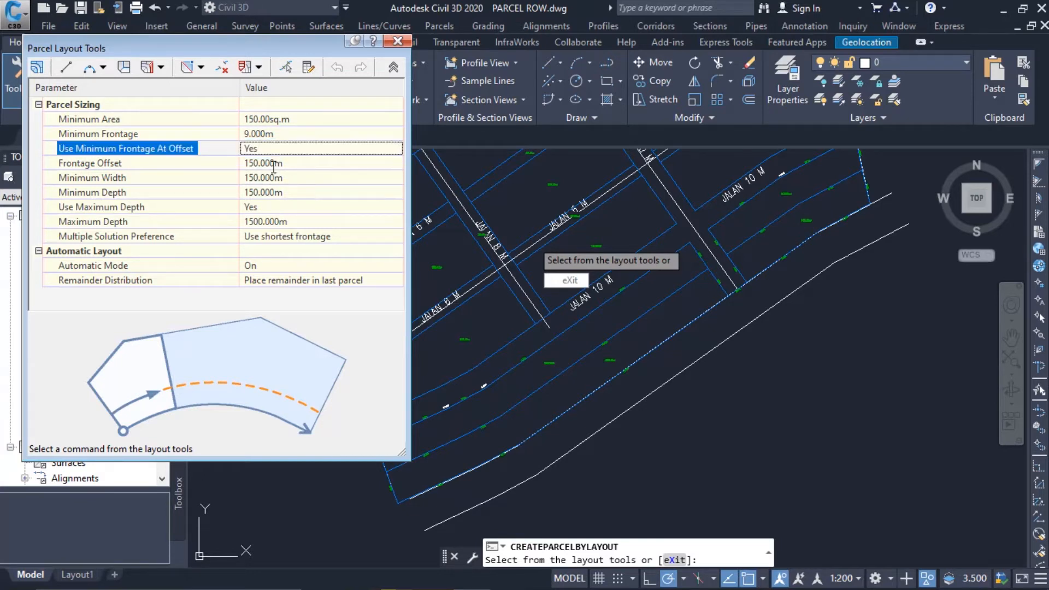
# - Set the frontage offset to 3 m in the parcel sizing parameters
pyautogui.click(273, 162)
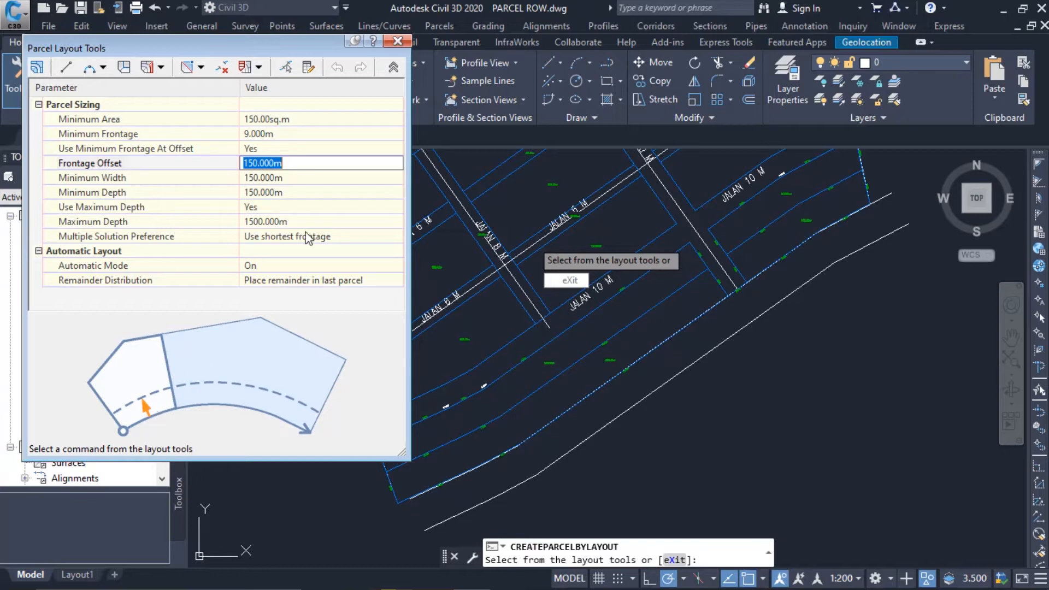
pyautogui.click(308, 164)
pyautogui.hotkey('ctrl', 'a')
pyautogui.write('3')
pyautogui.press('Return')
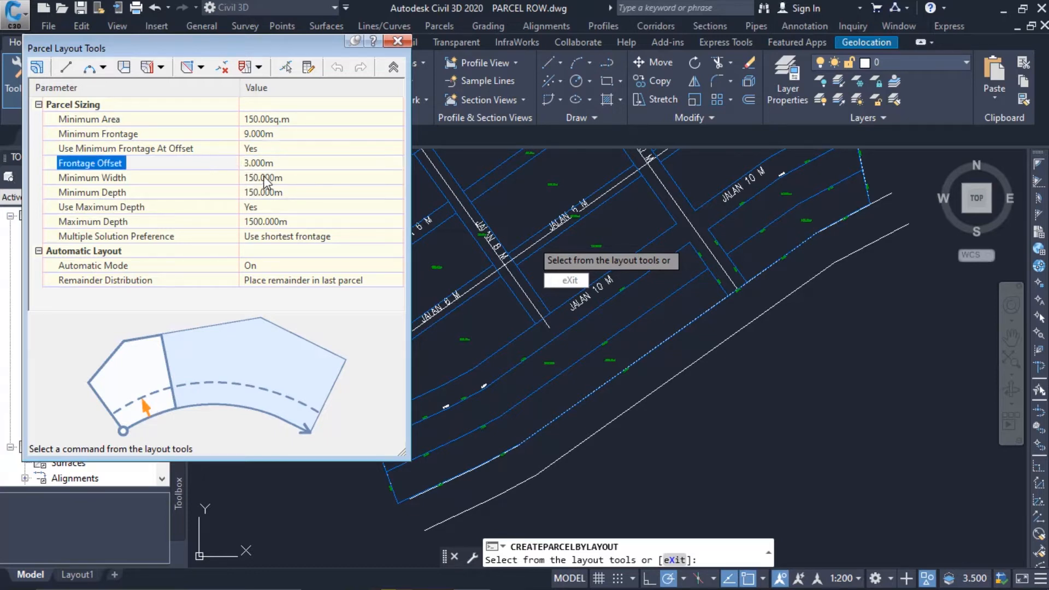
# - Set the minimum parcel width to 9 m and the minimum parcel depth to 12 m
pyautogui.click(265, 179)
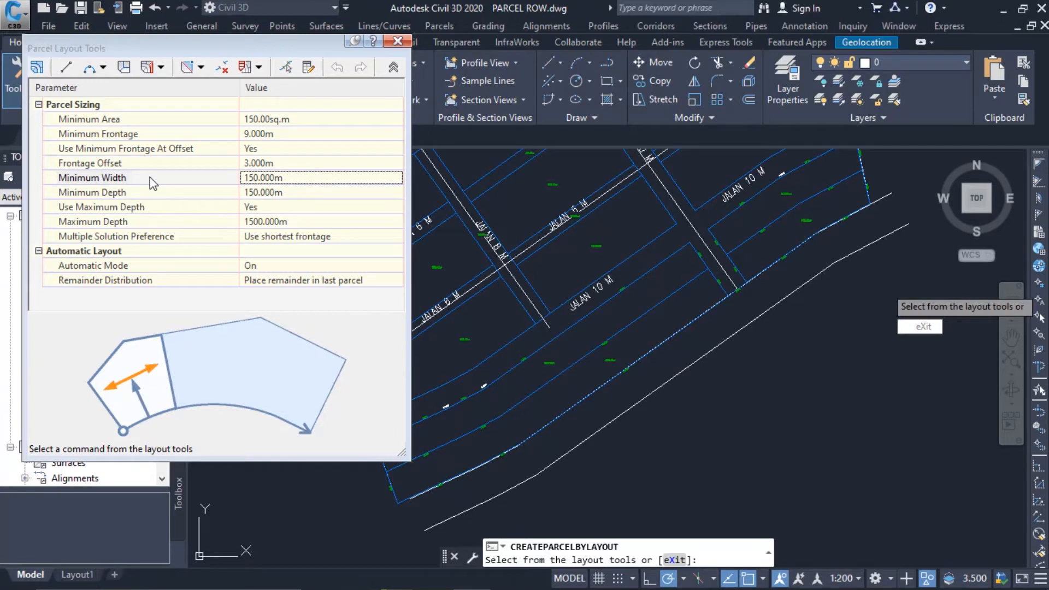
pyautogui.click(283, 175)
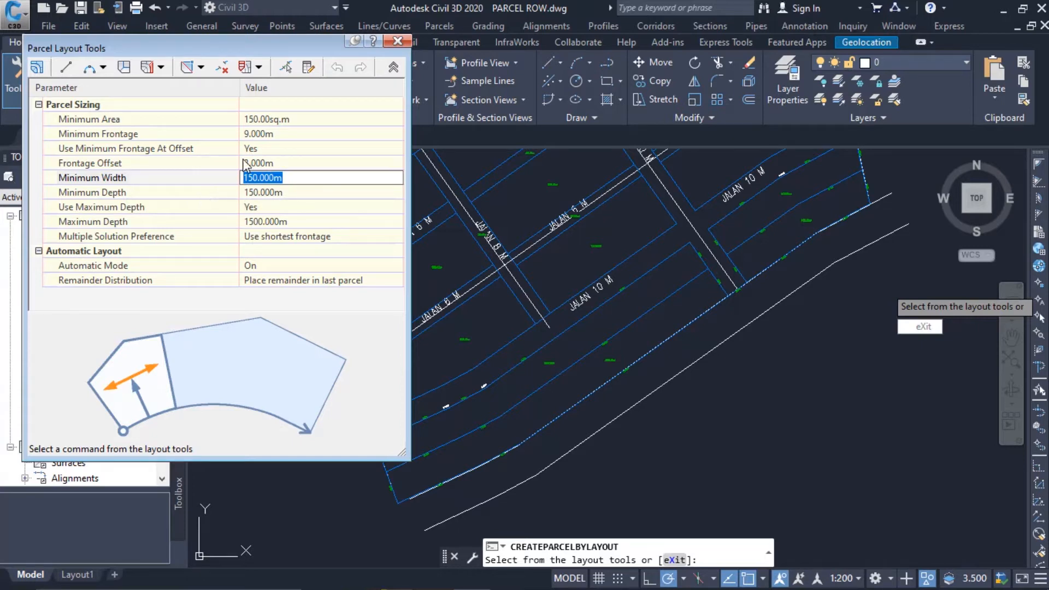
pyautogui.write('9')
pyautogui.click(285, 187)
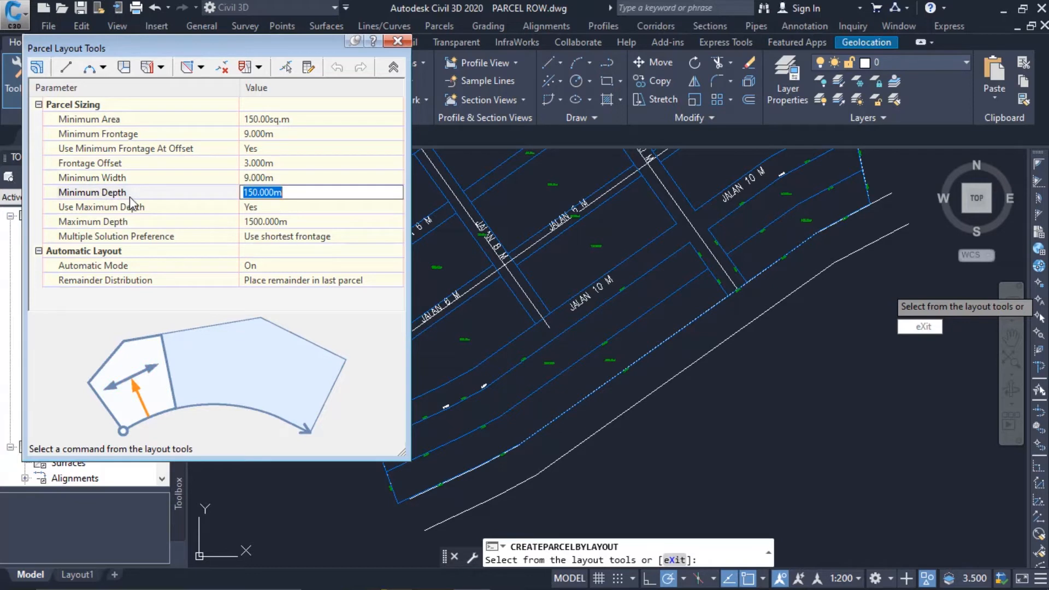
pyautogui.write('12')
# - Set the maximum parcel depth to 20 m, with Use Maximum Depth set to Yes
pyautogui.click(272, 222)
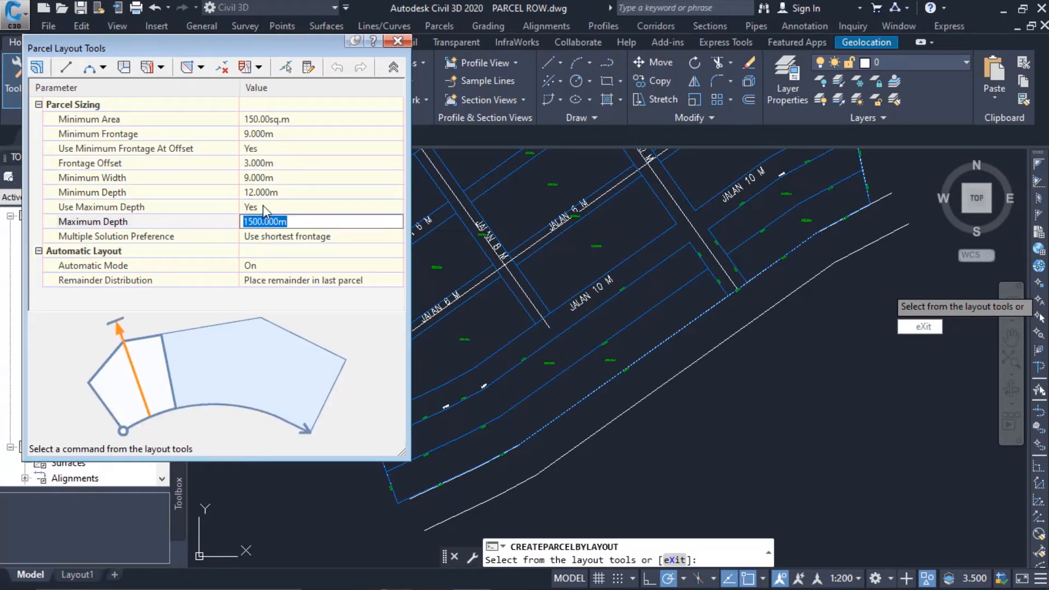
pyautogui.click(263, 205)
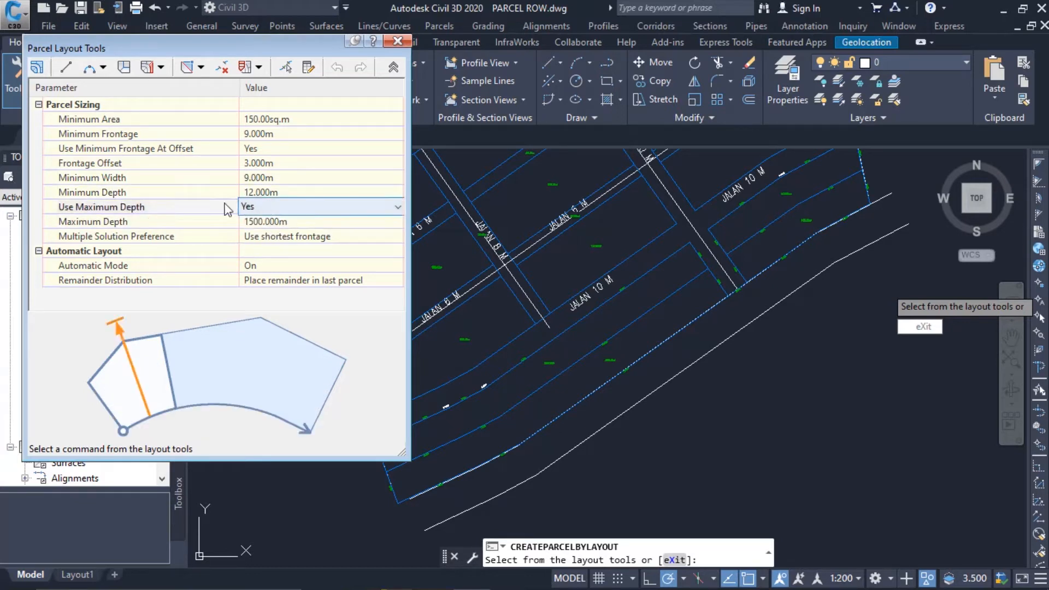
pyautogui.click(290, 220)
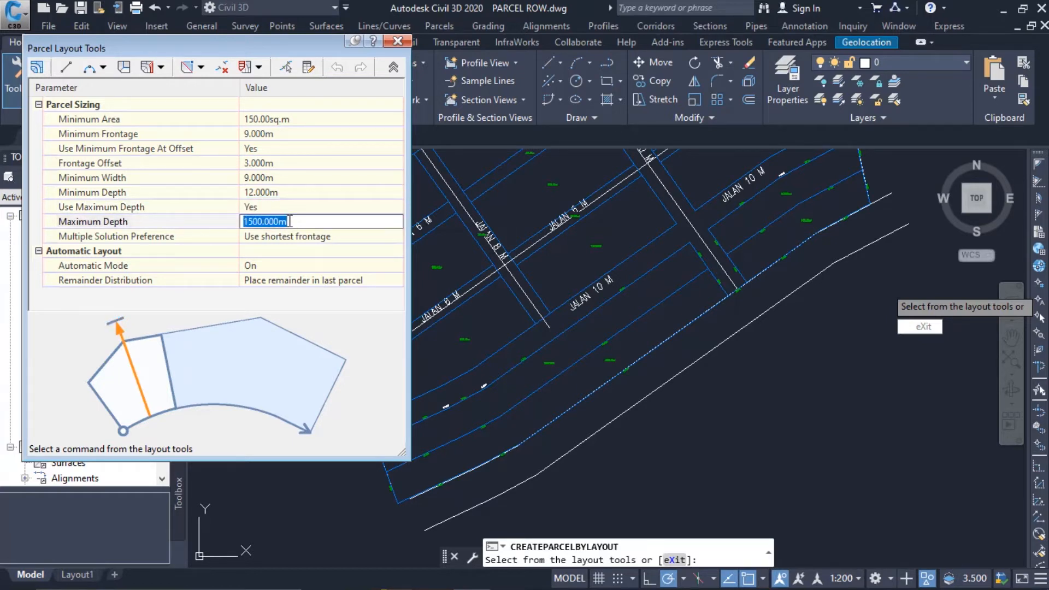
pyautogui.write('20')
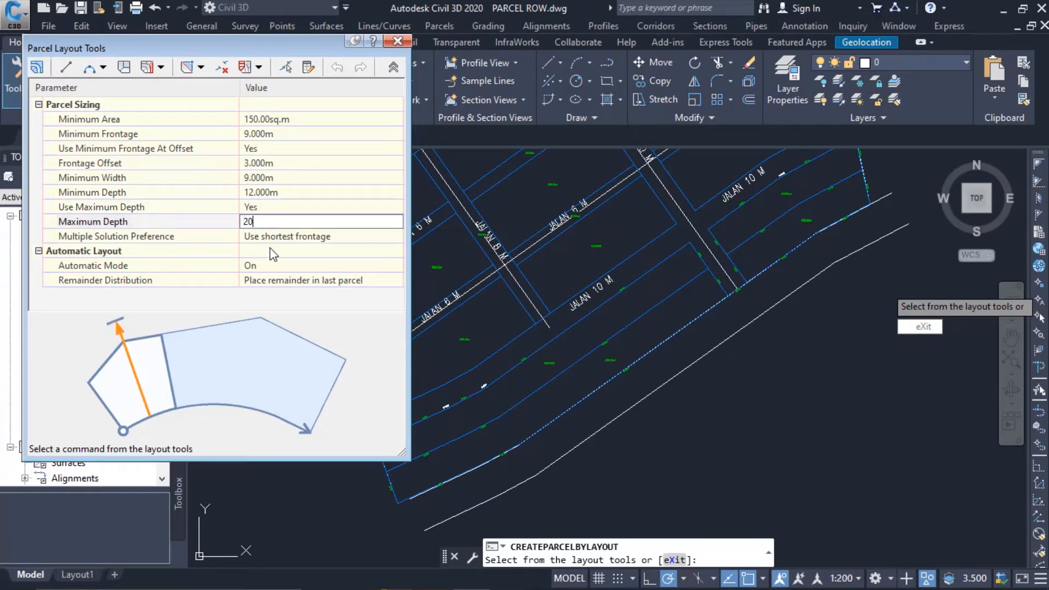
pyautogui.click(273, 253)
# - Set the multiple solution preference to Use smallest area and the automatic layout's remainder distribution to Redistribute remainder
pyautogui.click(290, 239)
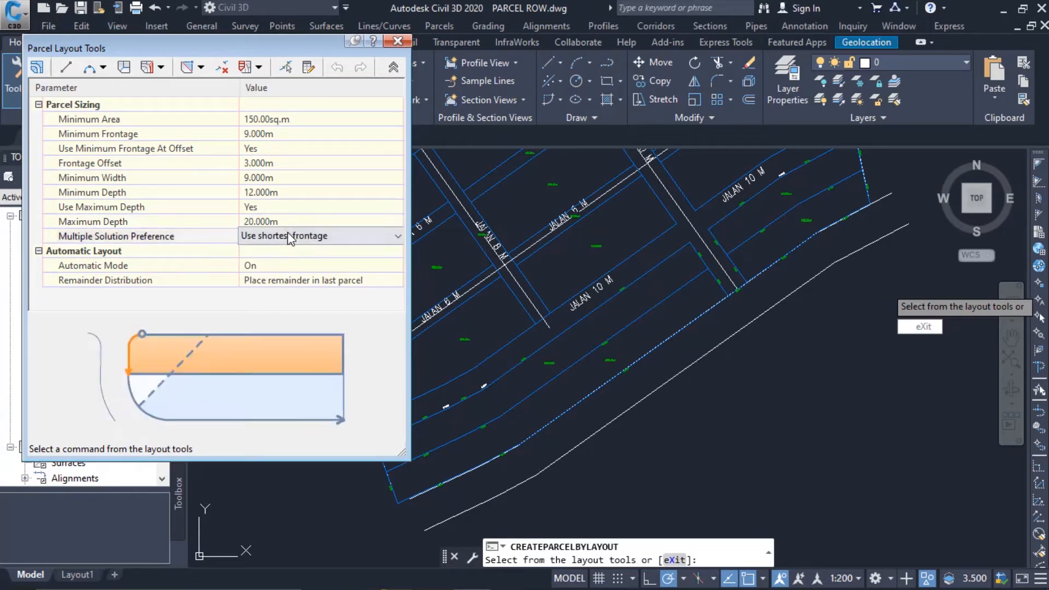
pyautogui.click(295, 237)
pyautogui.click(306, 263)
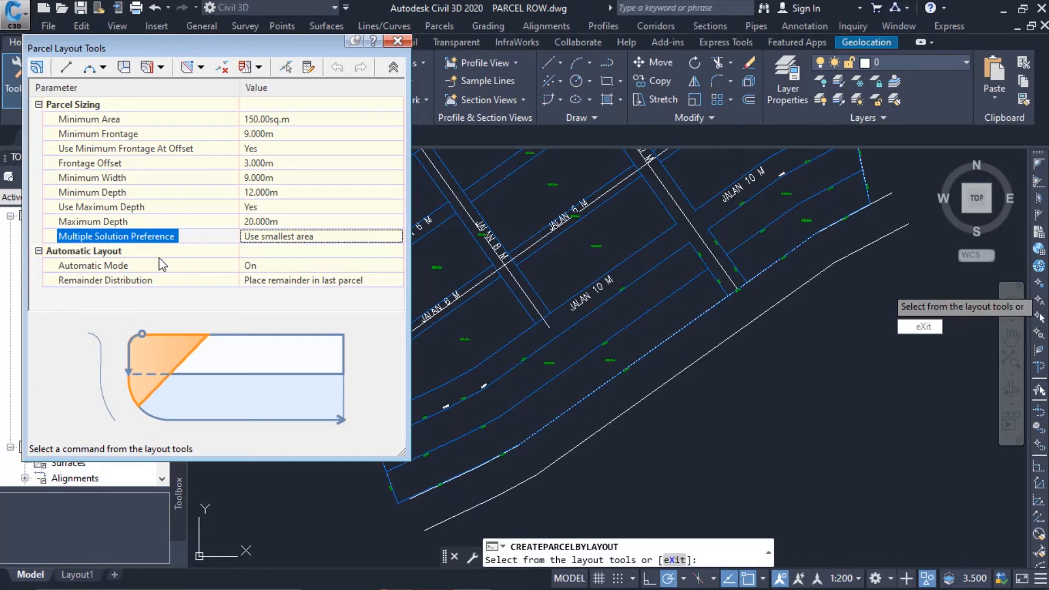
pyautogui.click(283, 267)
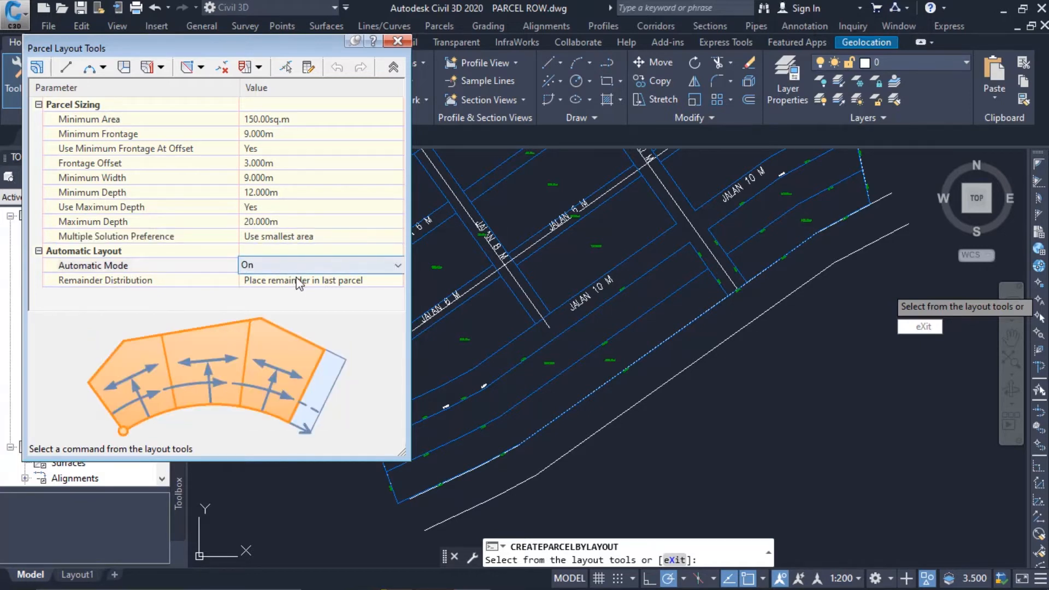
pyautogui.click(295, 279)
pyautogui.click(296, 277)
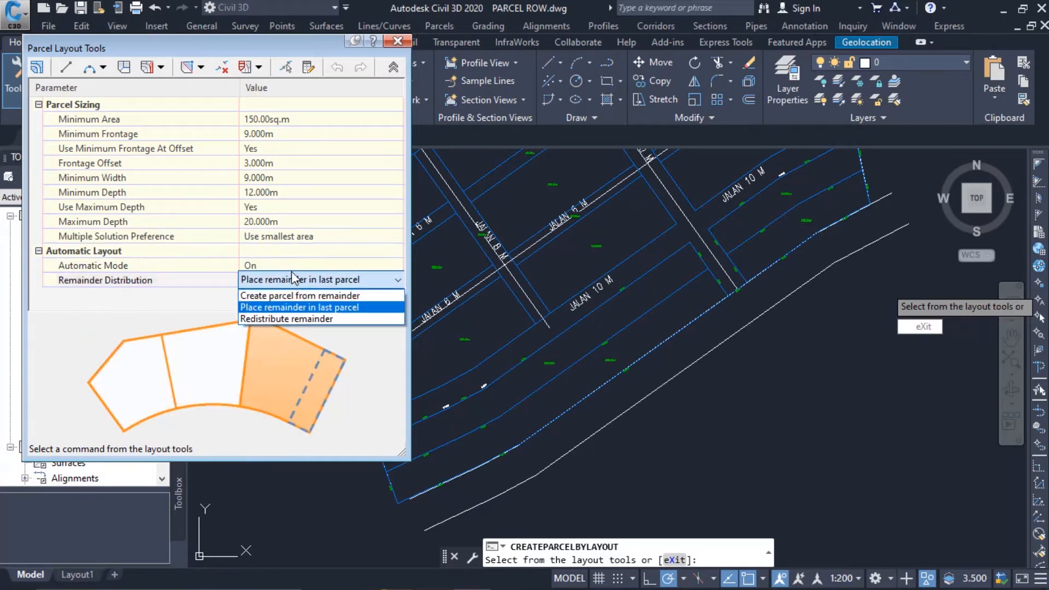
pyautogui.click(274, 320)
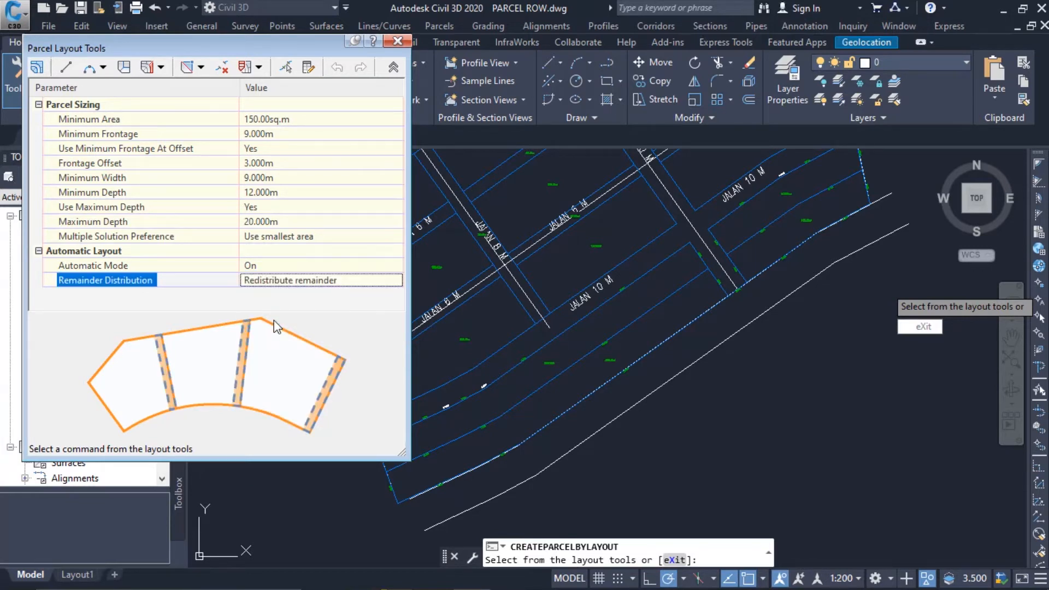
# - Start Slide Line - Create with the Name Square meter & Acres area label style and automatic segment labels
pyautogui.click(161, 67)
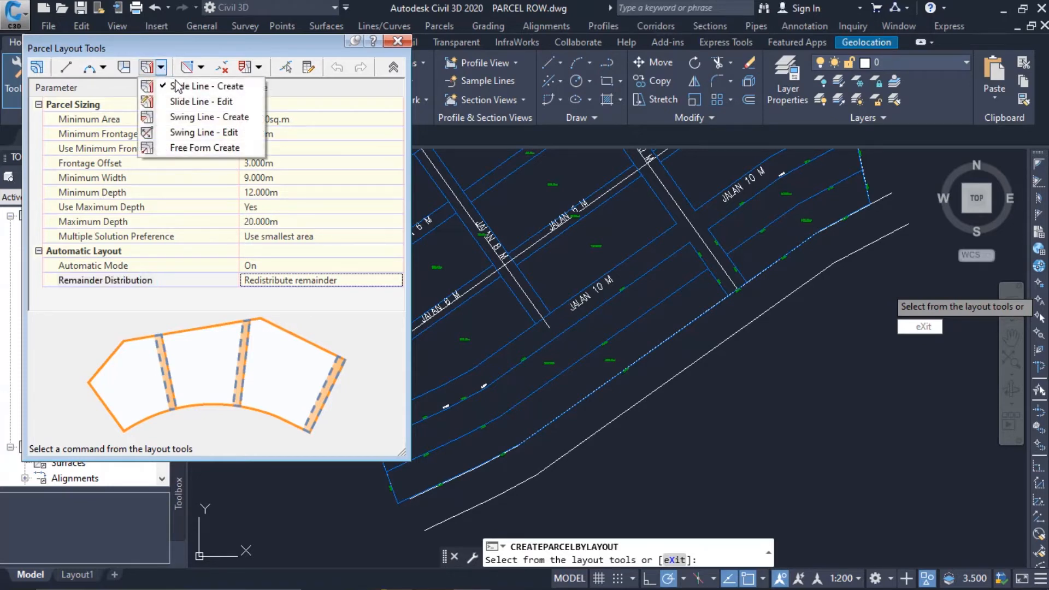
pyautogui.click(187, 89)
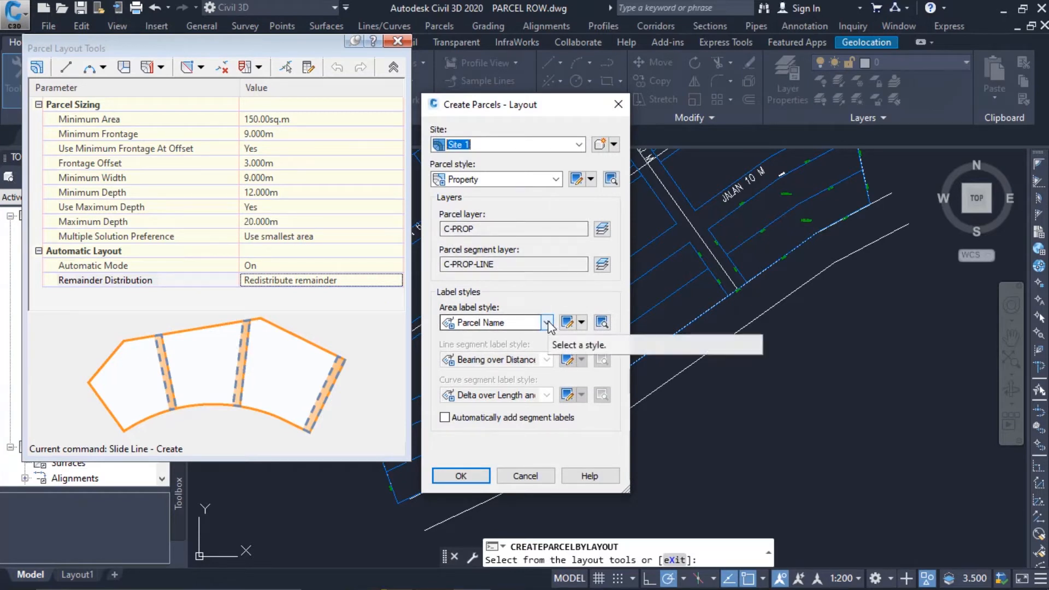
pyautogui.click(547, 323)
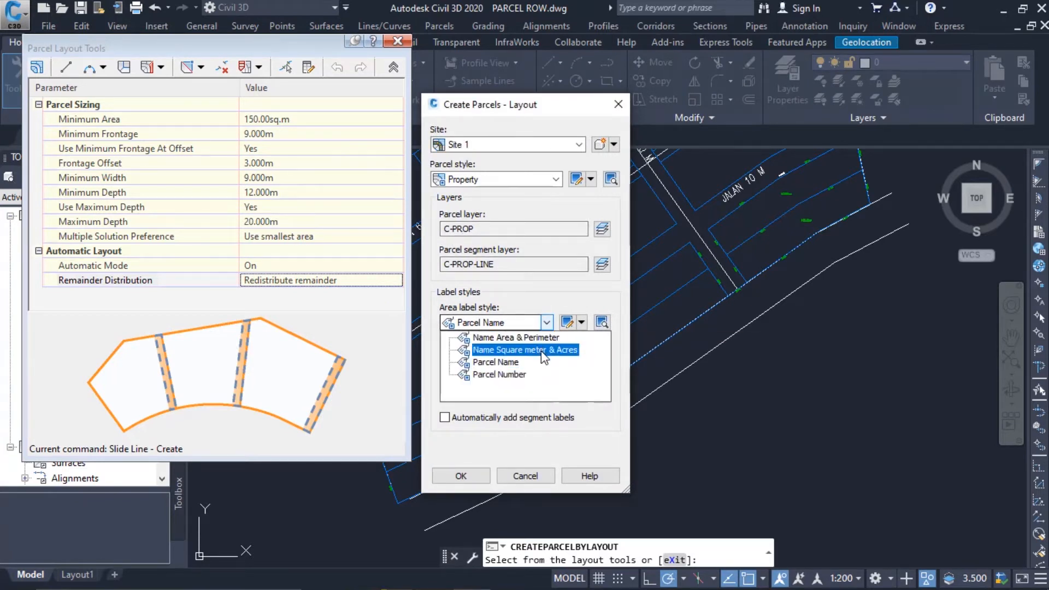
pyautogui.click(542, 351)
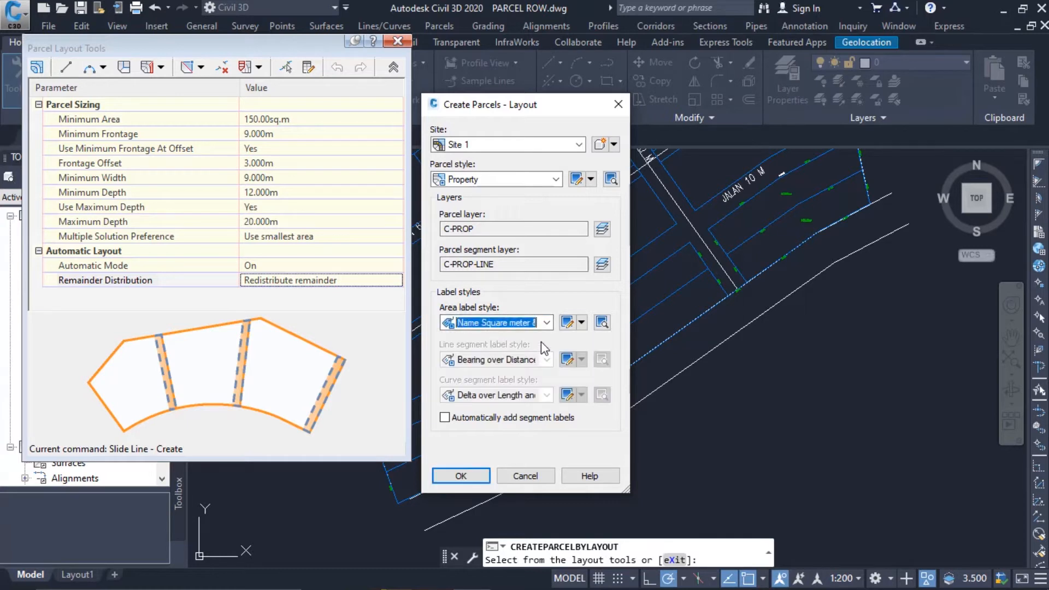
pyautogui.click(481, 418)
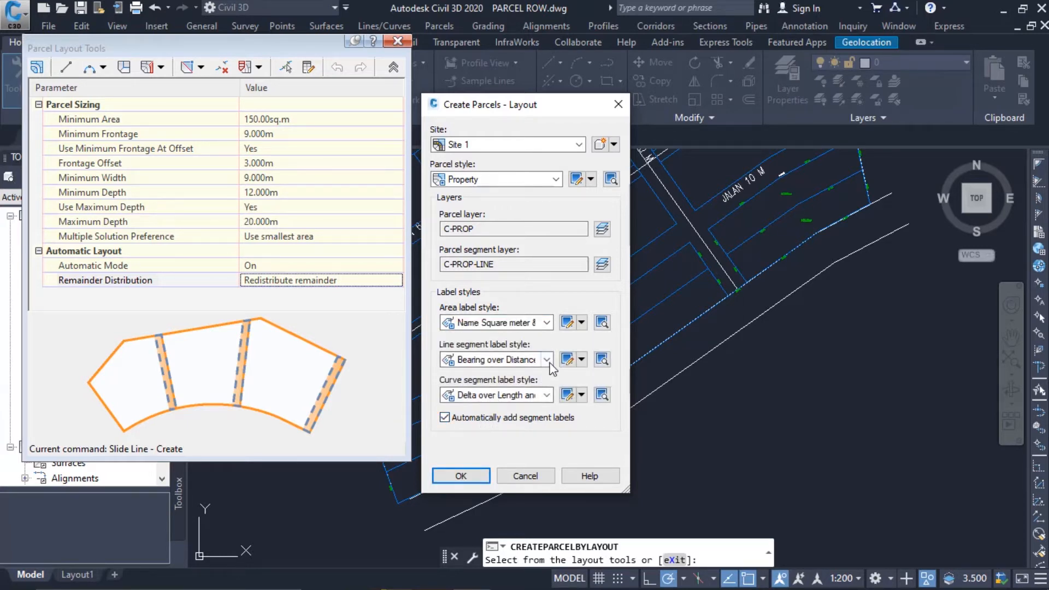
# - Use the Distance style for line segment labels and Radius Only for curve segment labels, and accept the parcel creation settings
pyautogui.click(546, 359)
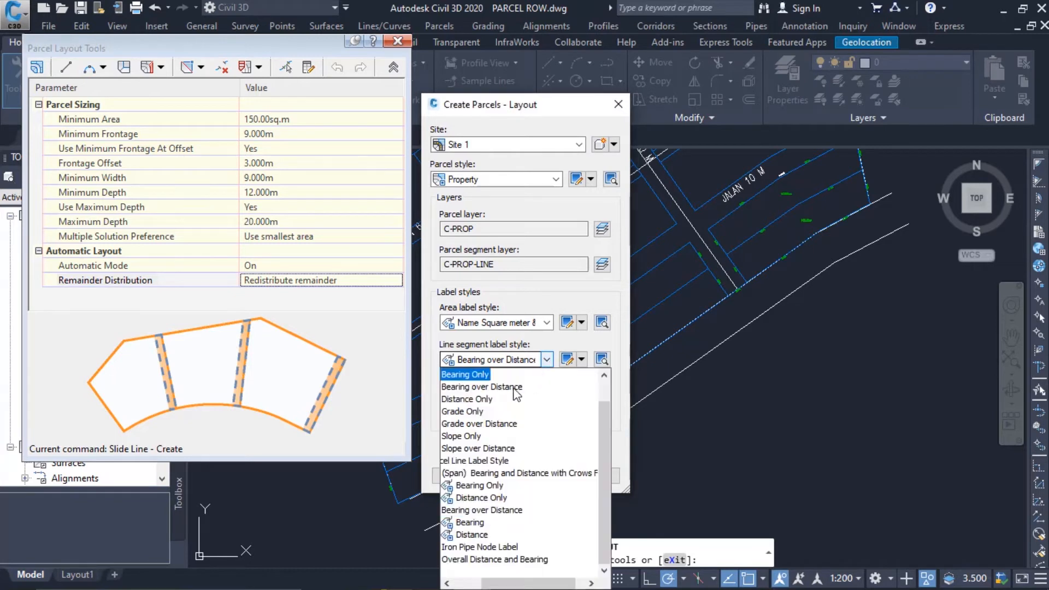
pyautogui.click(465, 537)
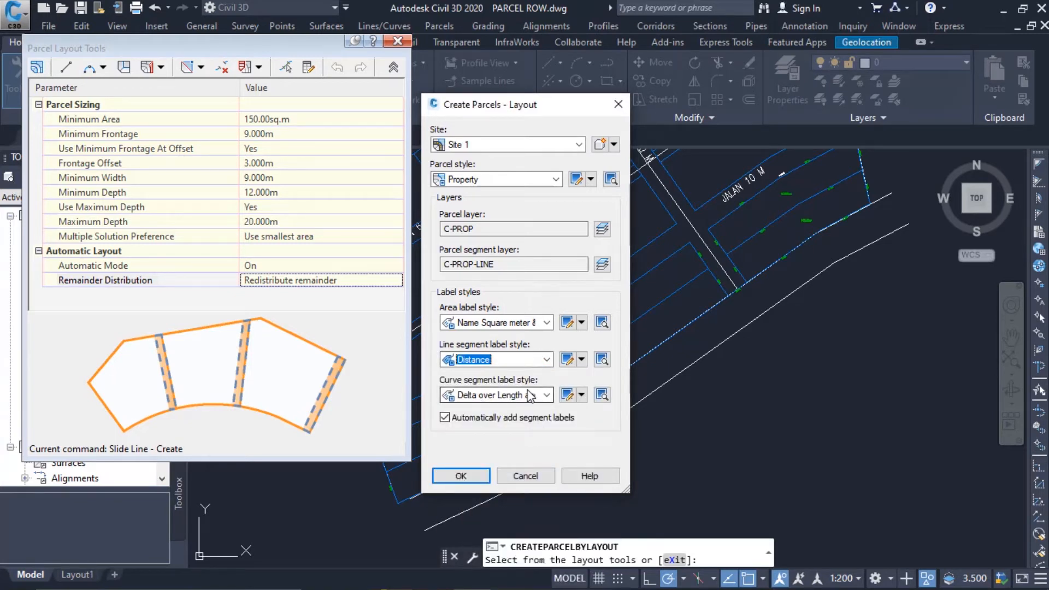
pyautogui.click(546, 395)
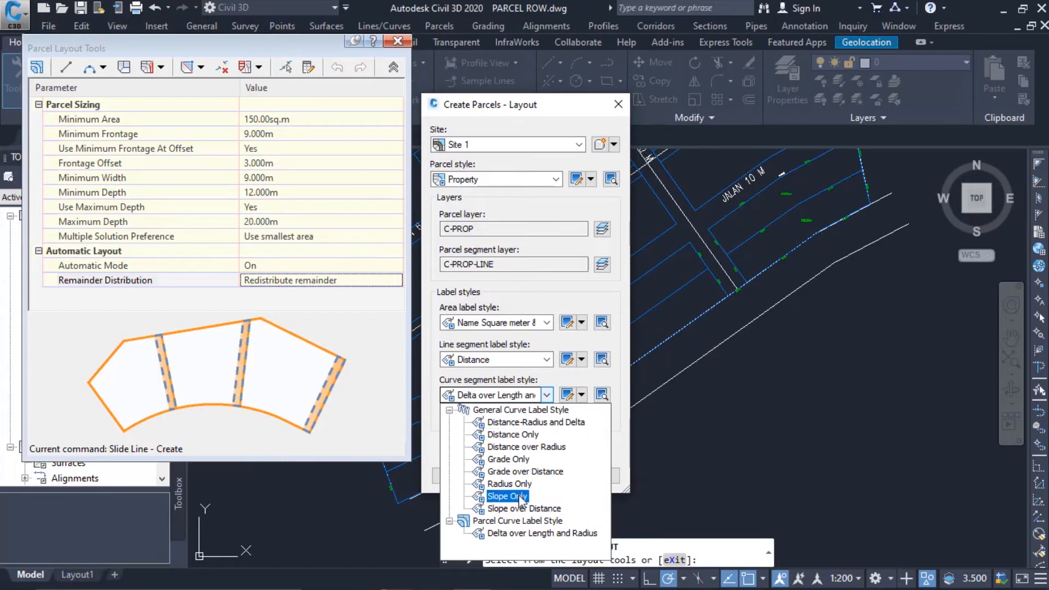
pyautogui.click(517, 484)
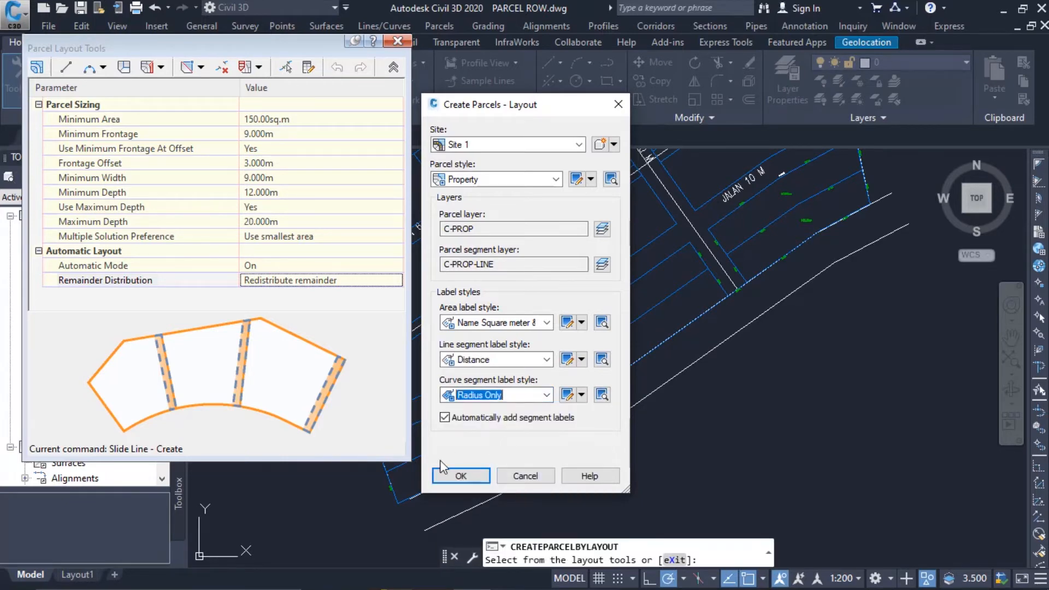
pyautogui.click(459, 476)
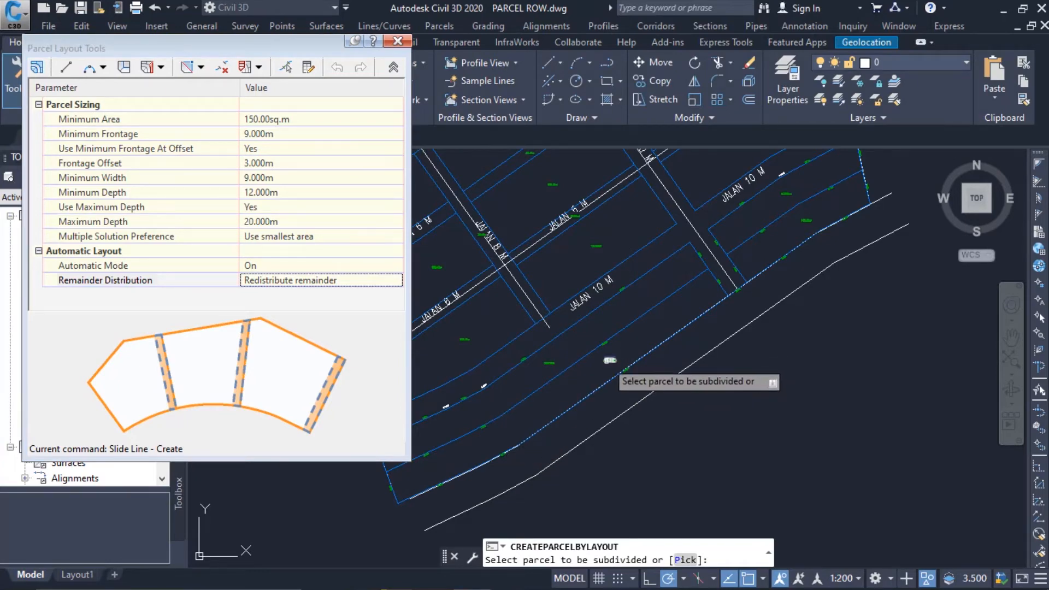
# - Select the southernmost parcel strip and define its frontage along the northern edge from west to east, with object snap off for the end point
pyautogui.scroll(5, 606, 363)
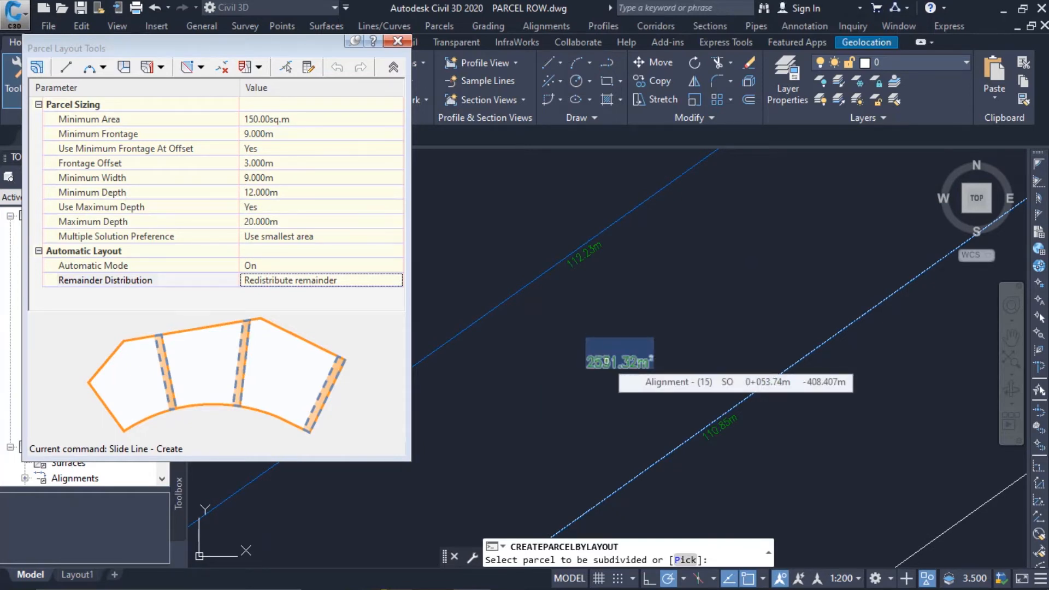
pyautogui.click(606, 361)
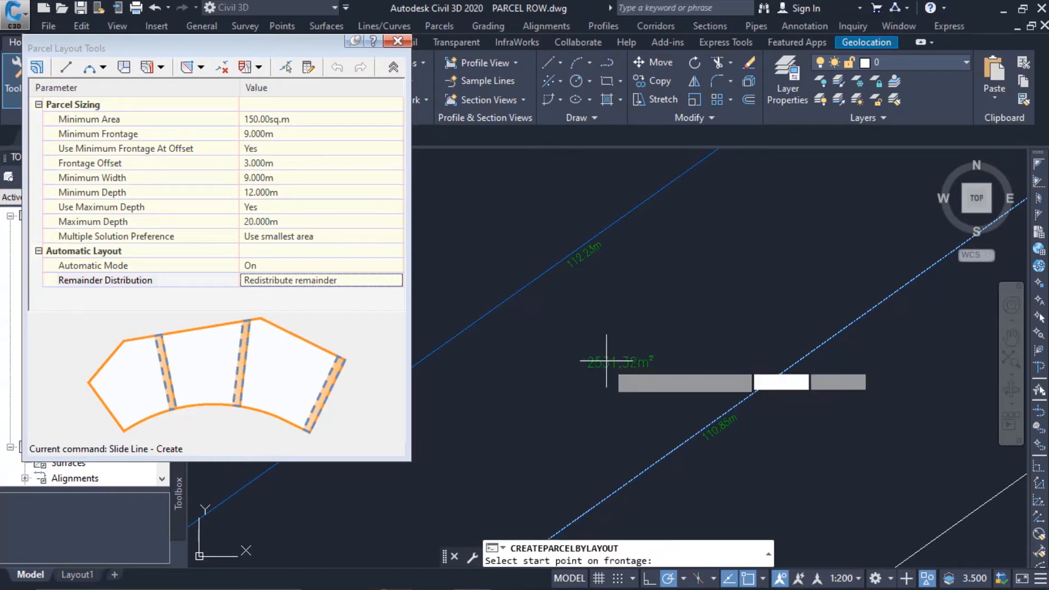
pyautogui.scroll(-5, 512, 396)
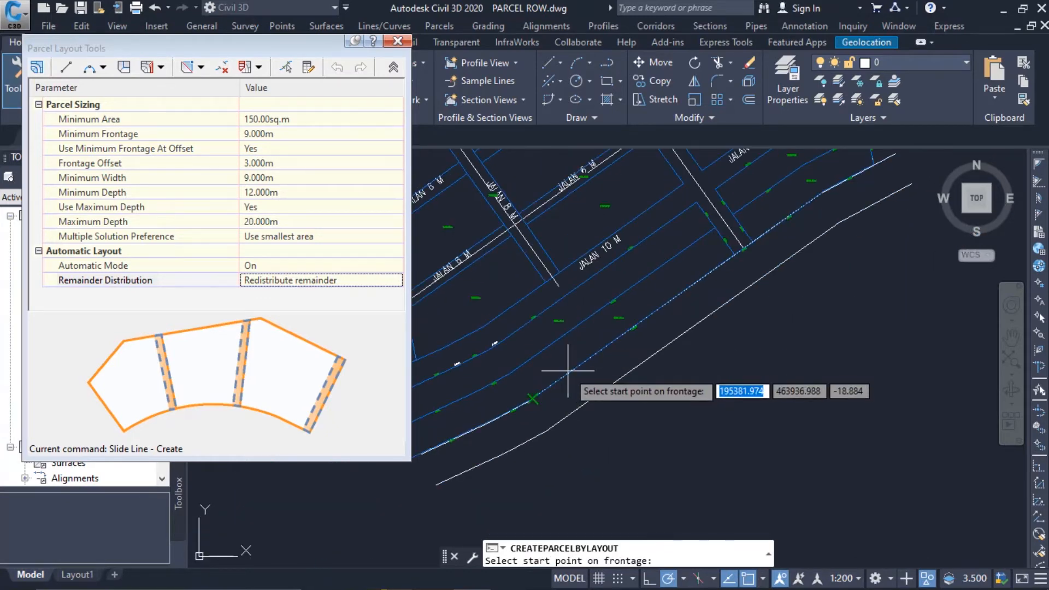
pyautogui.moveTo(562, 362); pyautogui.dragTo(628, 329, button='middle')
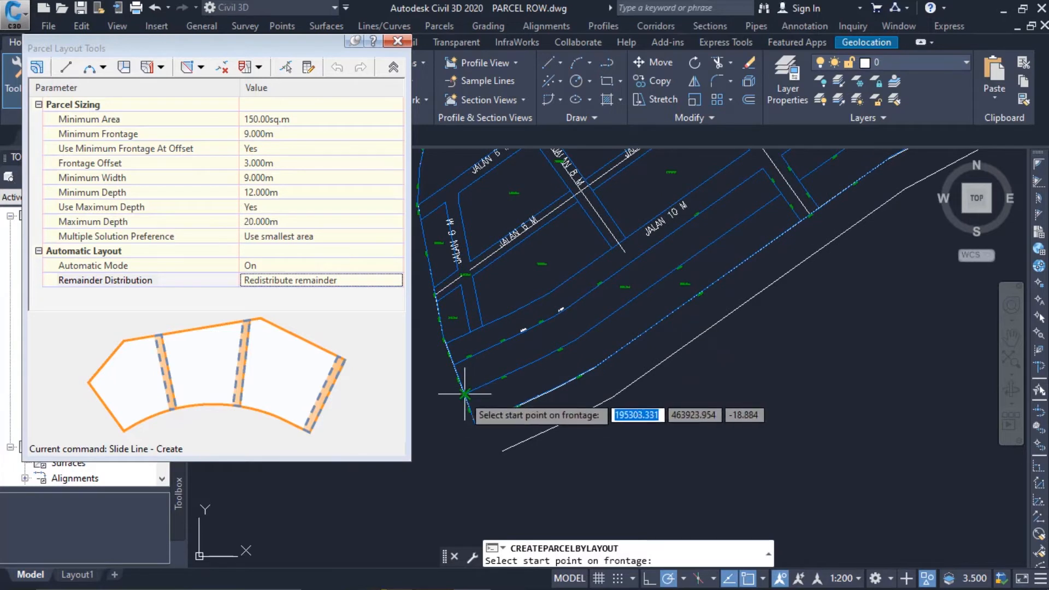
pyautogui.click(471, 418)
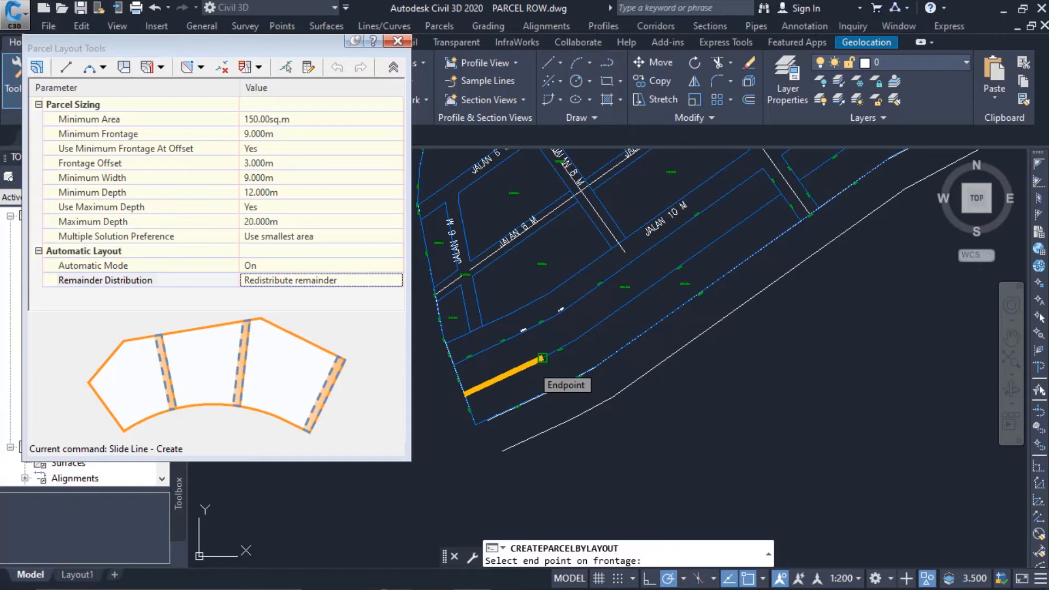
pyautogui.press('F3')
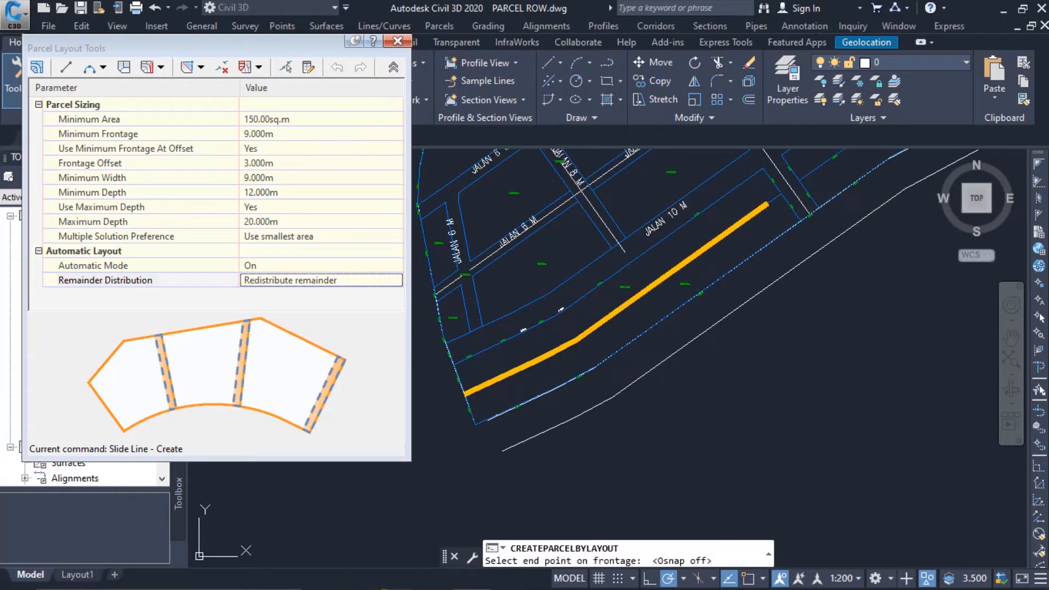
pyautogui.click(752, 182)
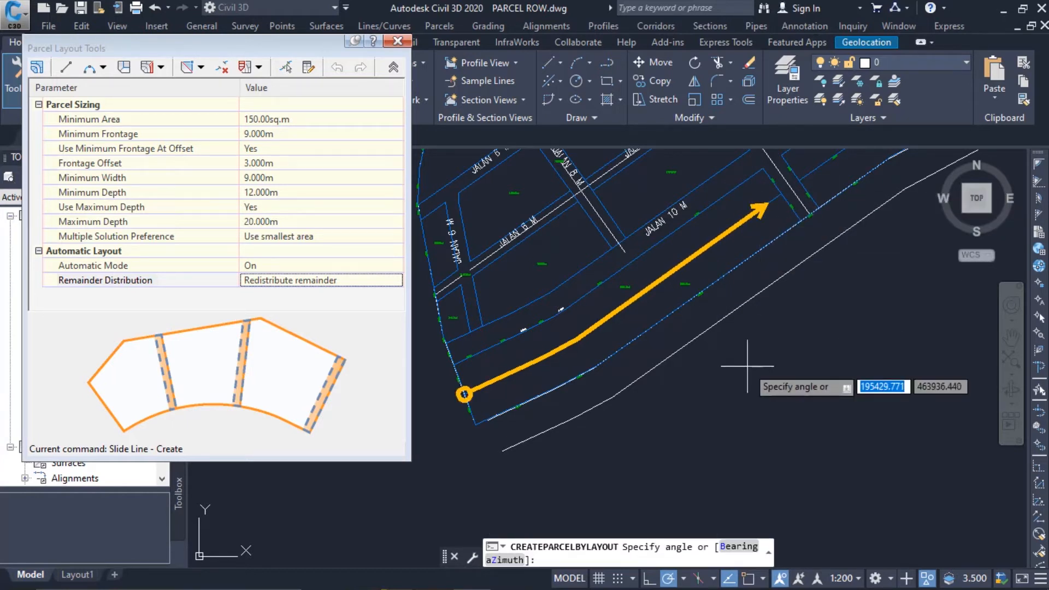
# - Subdivide the southernmost strip with lot lines at a 90-degree angle to the frontage and accept the result
pyautogui.write('90')
pyautogui.press('Return')
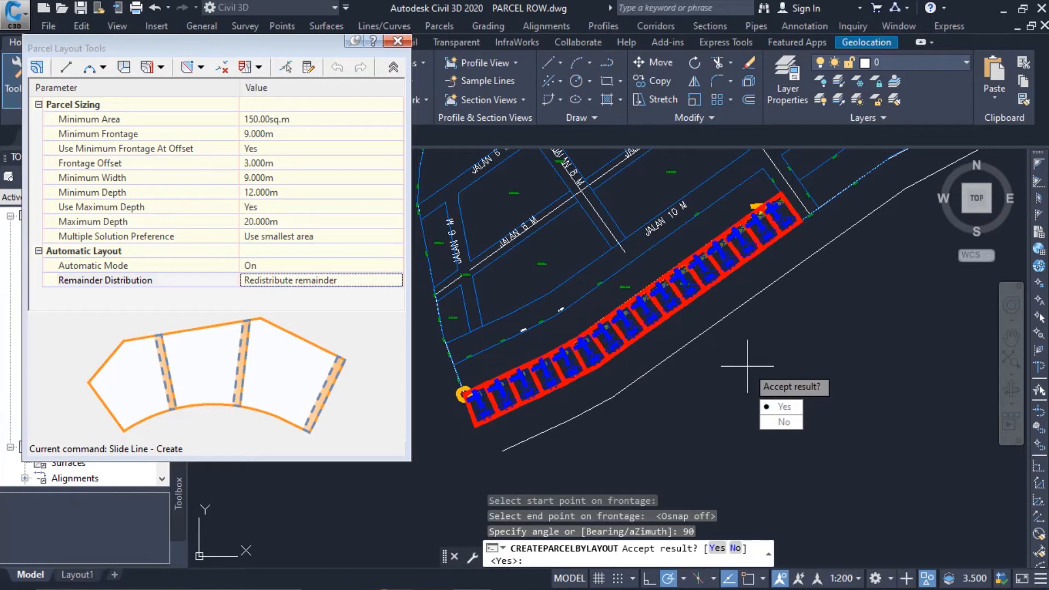
pyautogui.click(779, 405)
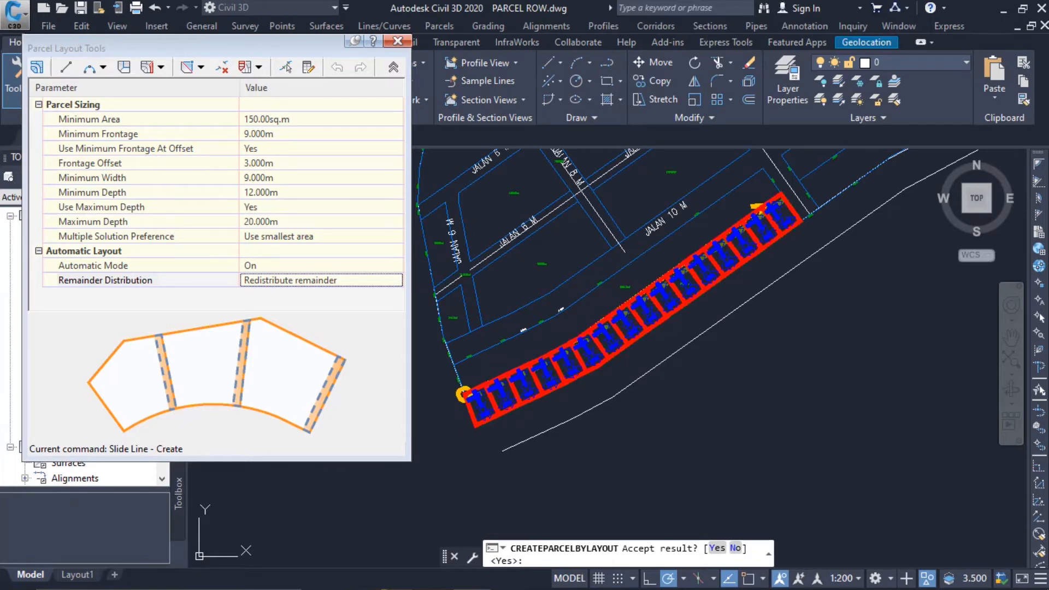
pyautogui.press('Return')
# - Examine the new lots and their area labels along the southernmost strip and the undivided strip beside them
pyautogui.scroll(2, 809, 340)
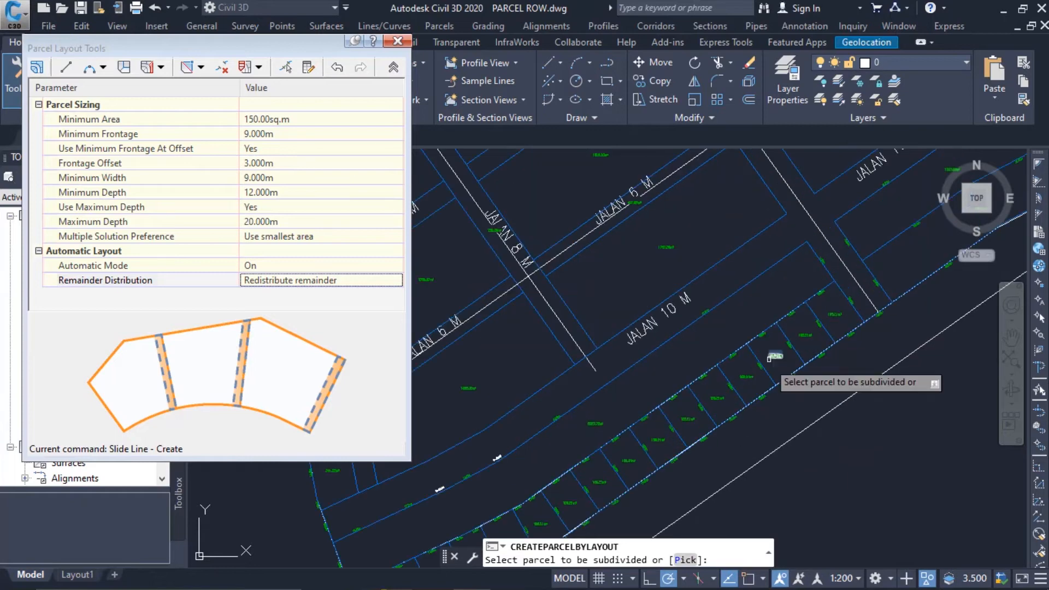
pyautogui.moveTo(774, 356); pyautogui.dragTo(878, 279, button='middle')
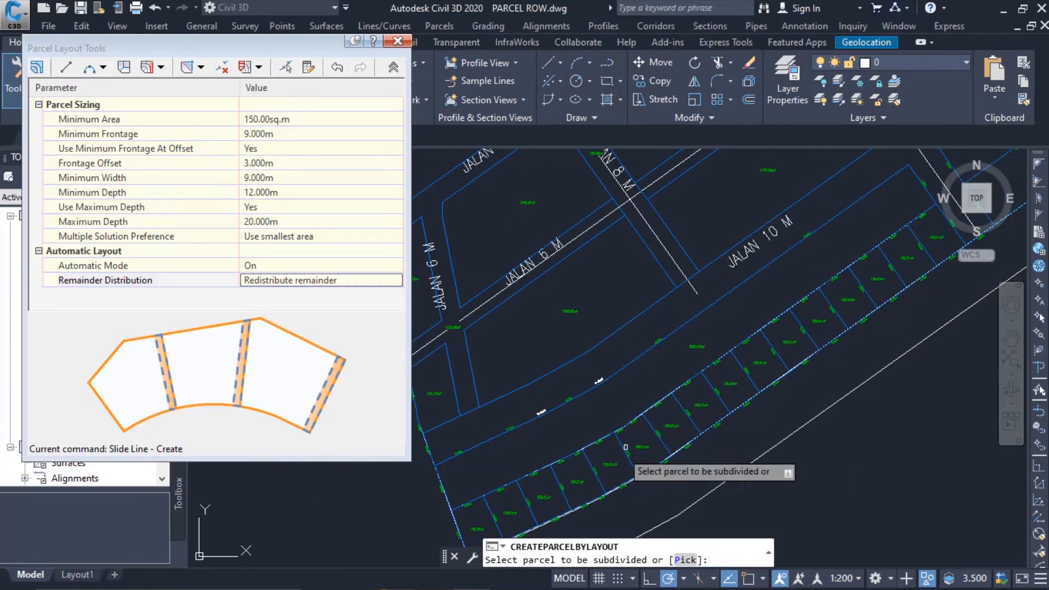
pyautogui.moveTo(662, 423); pyautogui.dragTo(767, 342, button='middle')
pyautogui.moveTo(663, 391); pyautogui.dragTo(632, 426, button='middle')
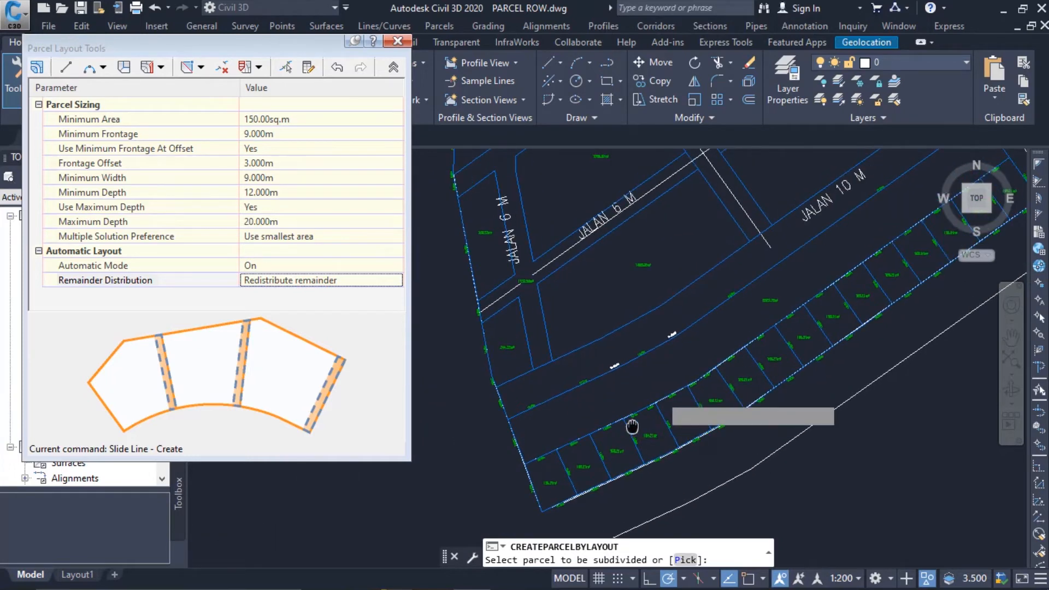
pyautogui.moveTo(709, 386); pyautogui.dragTo(699, 396, button='middle')
pyautogui.moveTo(671, 445); pyautogui.dragTo(662, 454, button='middle')
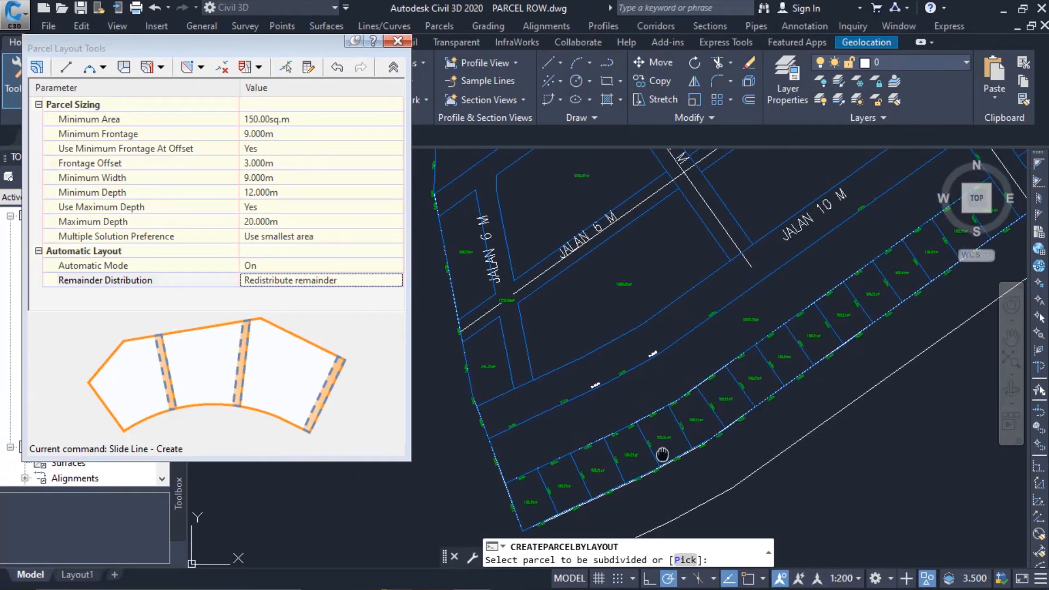
pyautogui.moveTo(758, 374); pyautogui.dragTo(721, 414, button='middle')
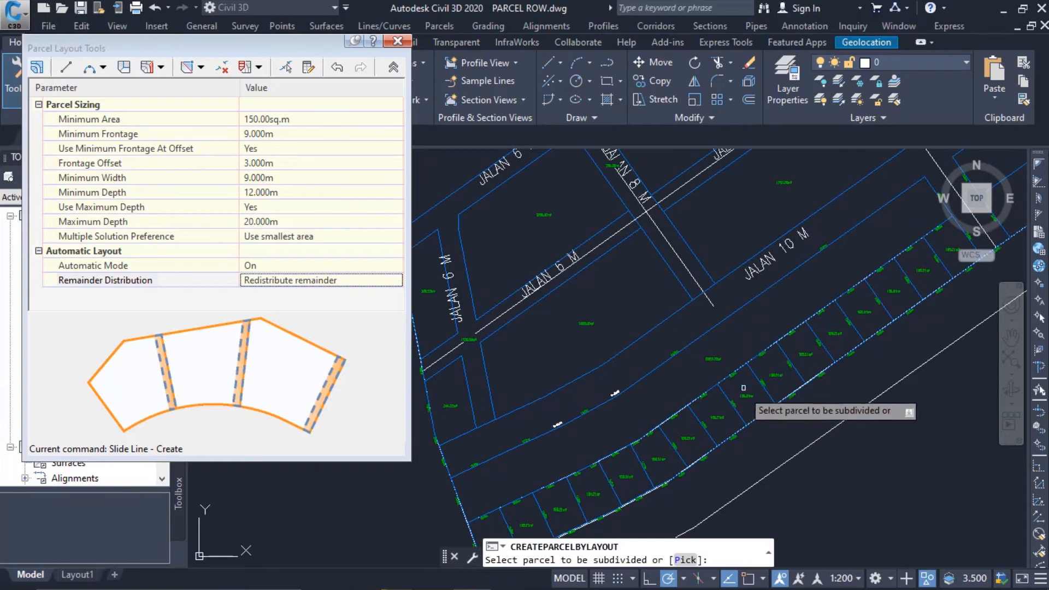
pyautogui.scroll(-4, 742, 389)
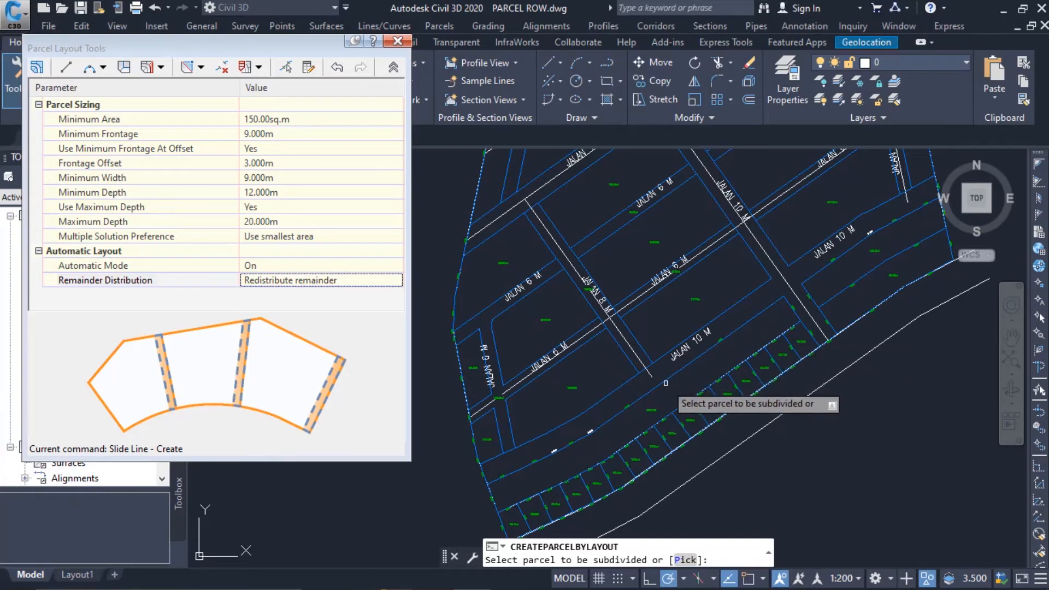
pyautogui.scroll(3, 662, 391)
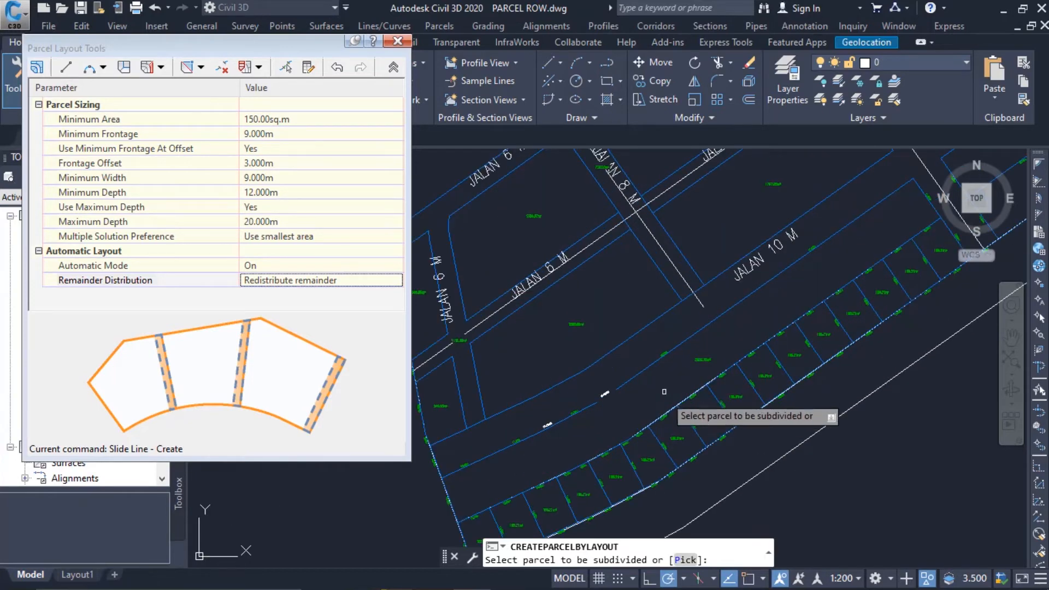
pyautogui.scroll(3, 664, 392)
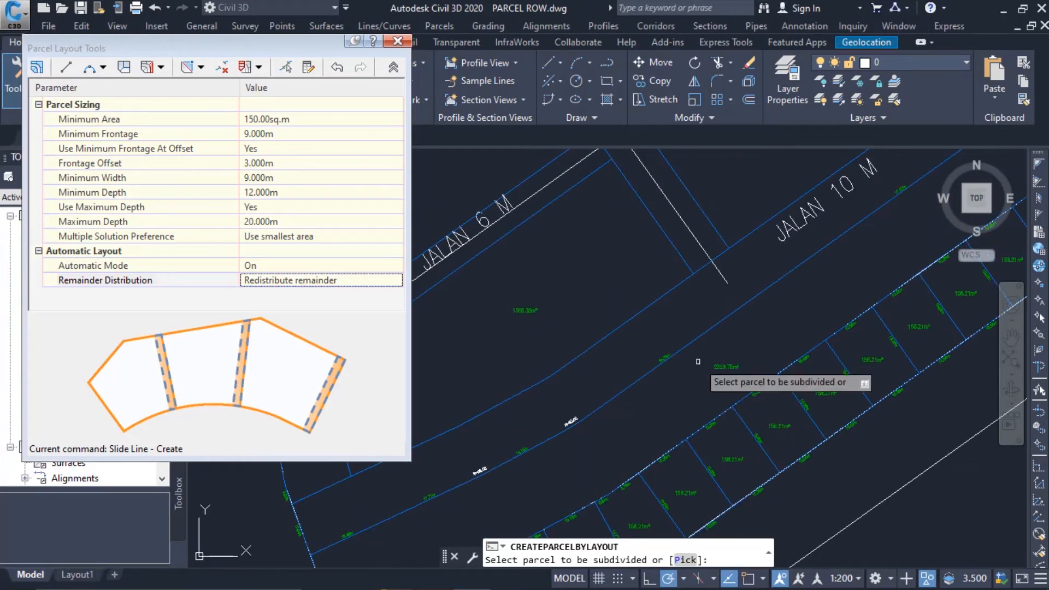
# - Set the minimum parcel area to 140 sq.m
pyautogui.click(265, 119)
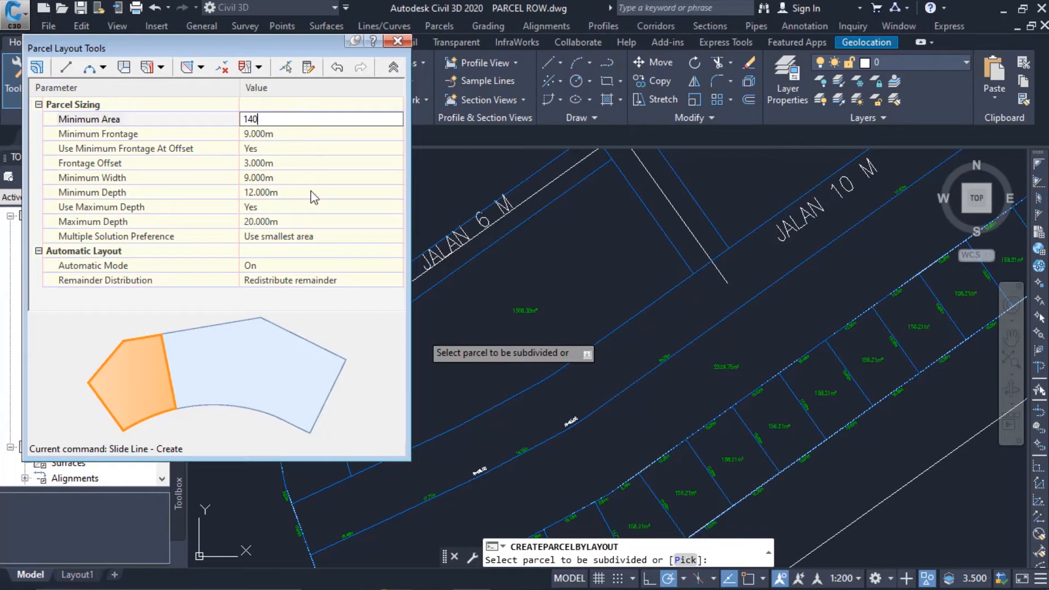
pyautogui.write('140')
pyautogui.click(161, 67)
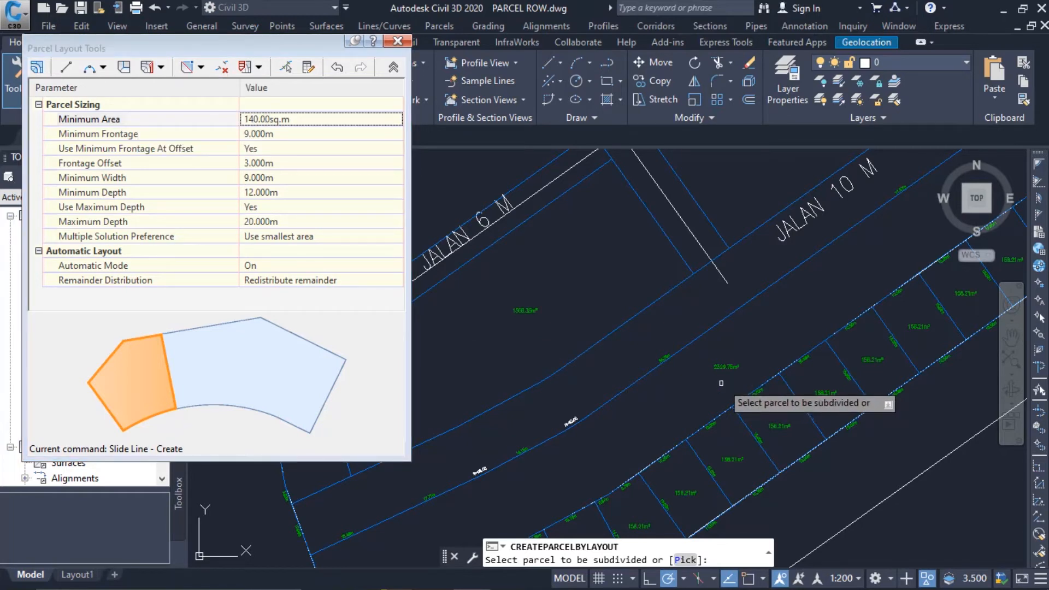
# - Select the undivided strip north of the new lots and define its frontage along JALAN 10 M from west to east
pyautogui.scroll(4, 723, 377)
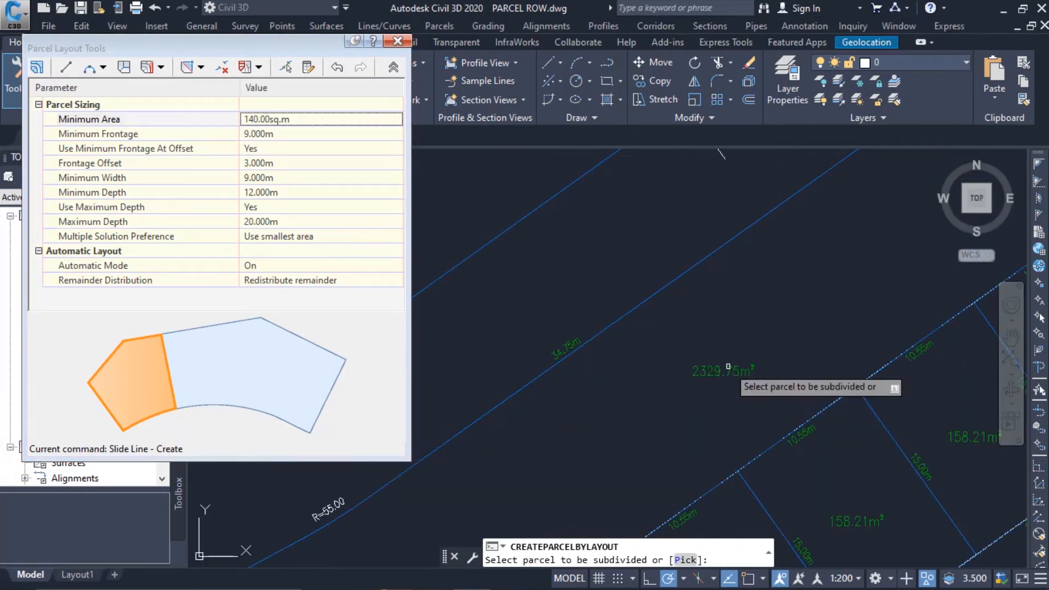
pyautogui.click(710, 365)
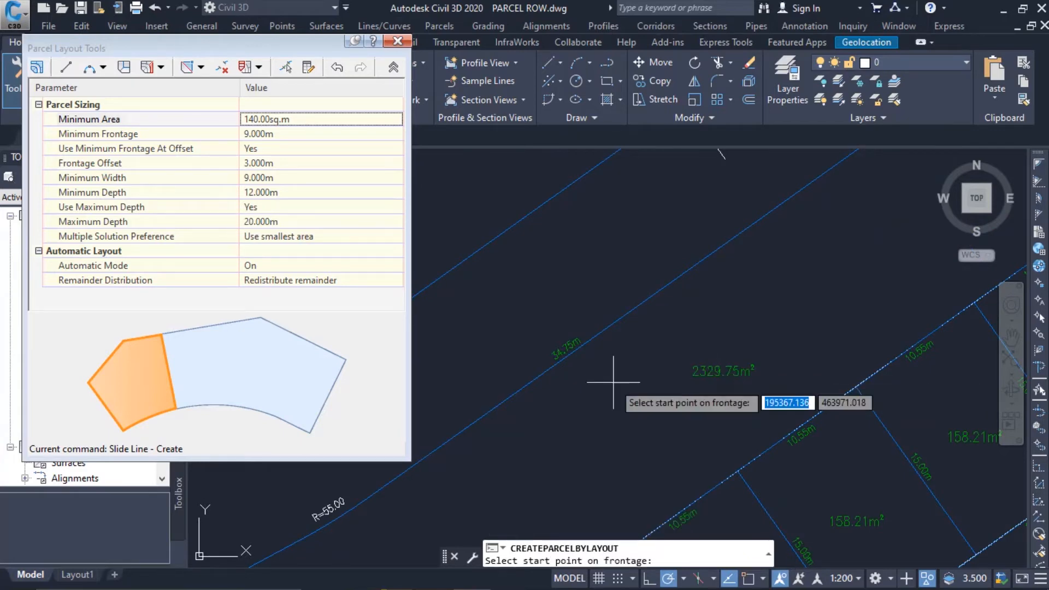
pyautogui.scroll(-2, 614, 388)
pyautogui.scroll(-3, 614, 387)
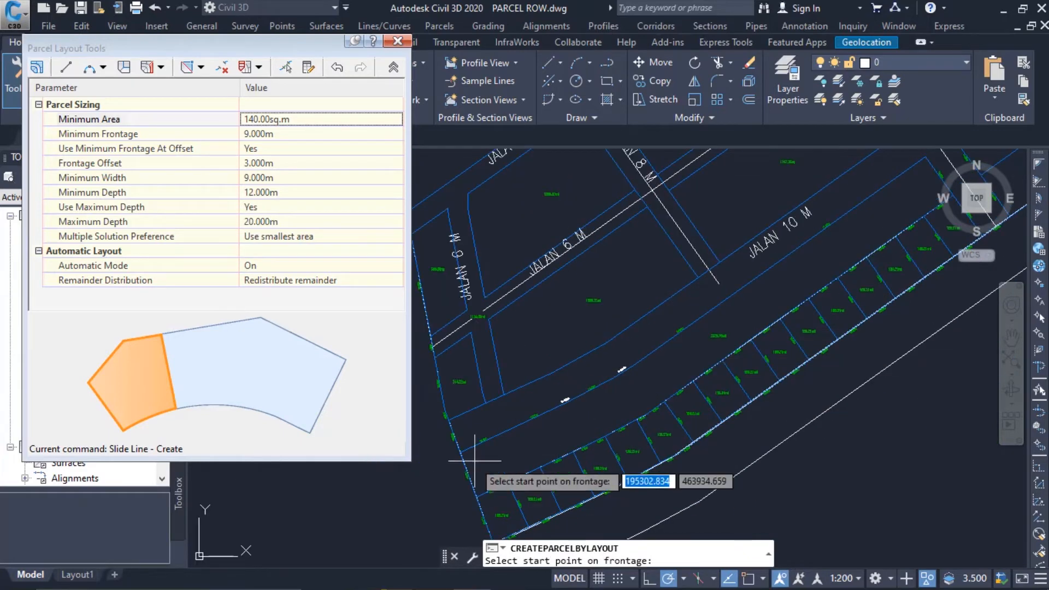
pyautogui.click(460, 453)
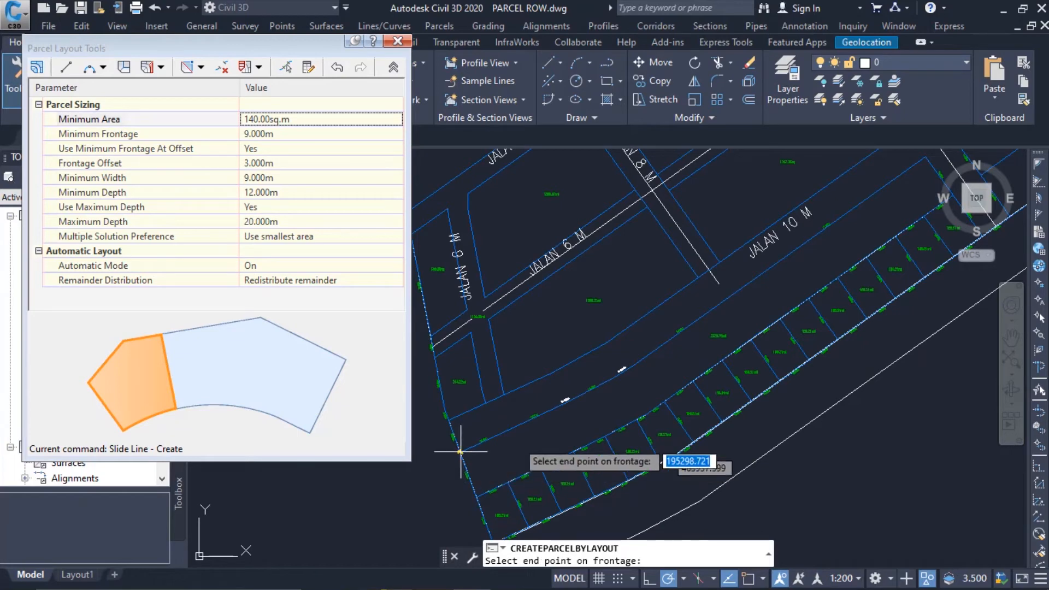
pyautogui.scroll(2, 785, 284)
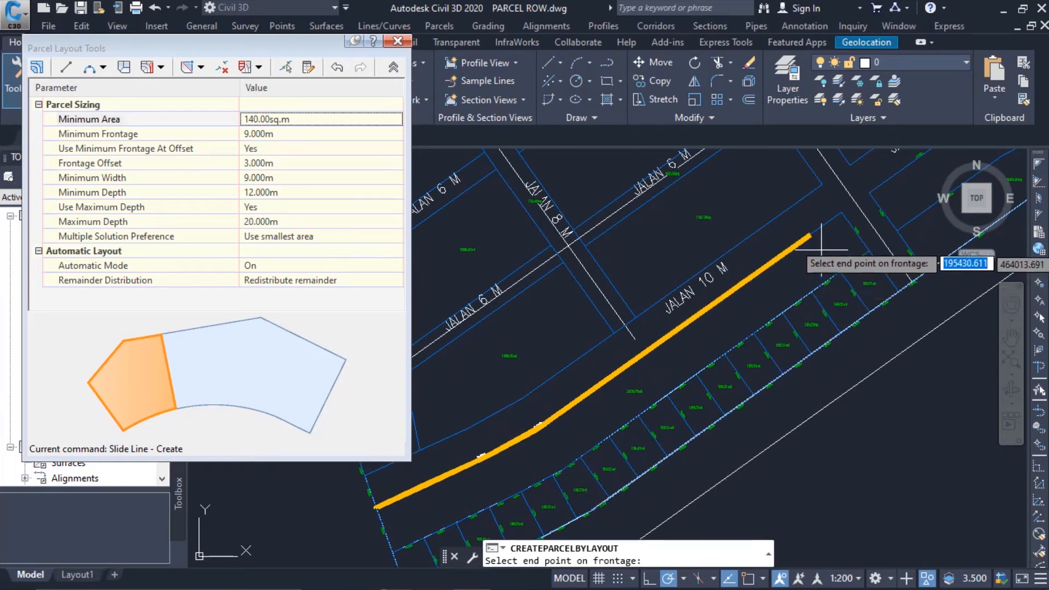
pyautogui.click(839, 236)
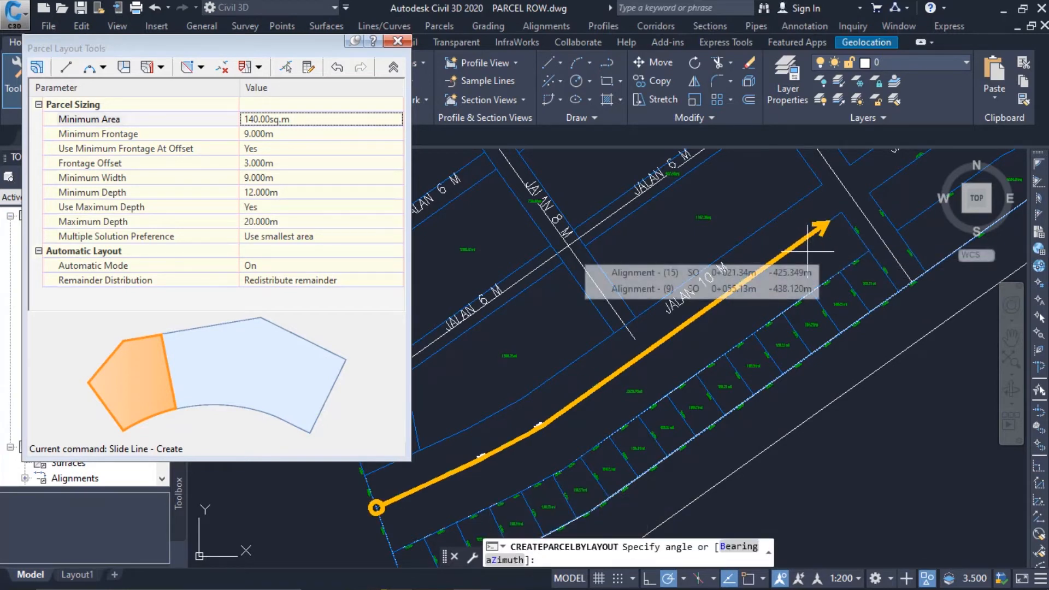
# - Subdivide the strip along JALAN 10 M with lot lines at 90 degrees to the frontage and accept the result
pyautogui.write('90')
pyautogui.press('Return')
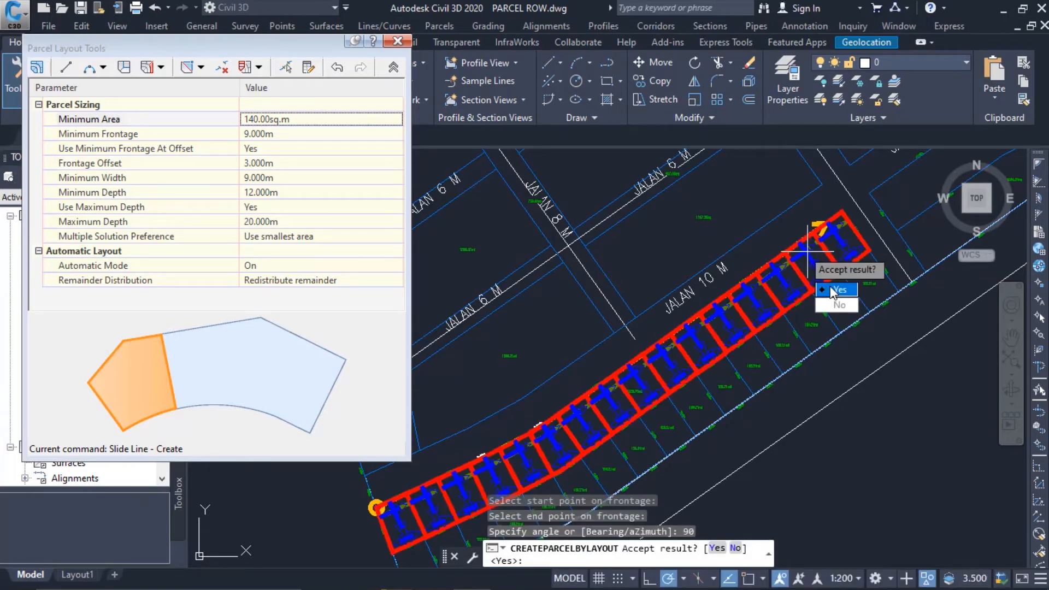
pyautogui.click(841, 296)
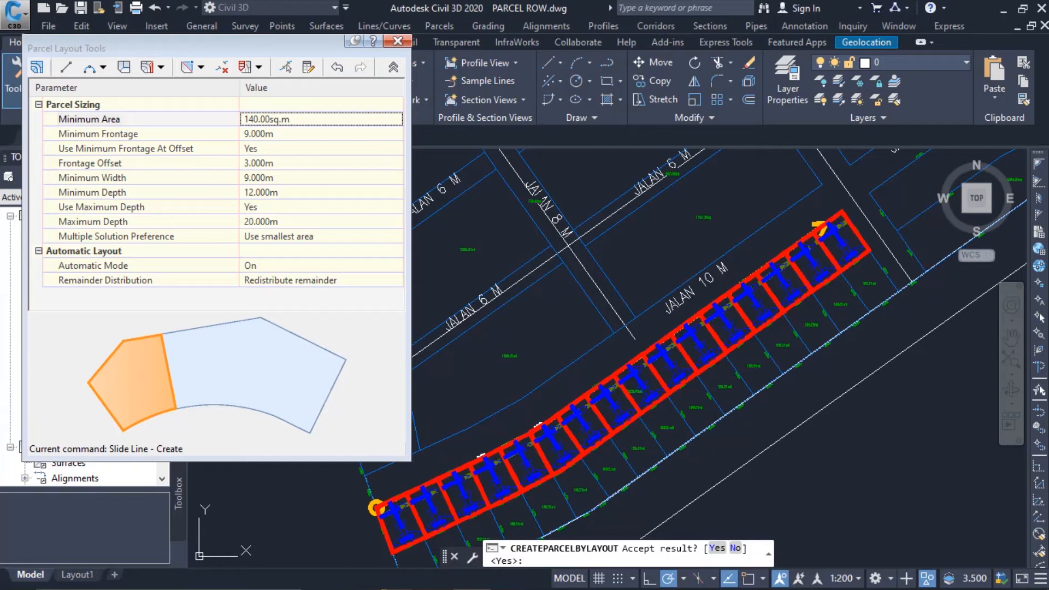
pyautogui.press('Return')
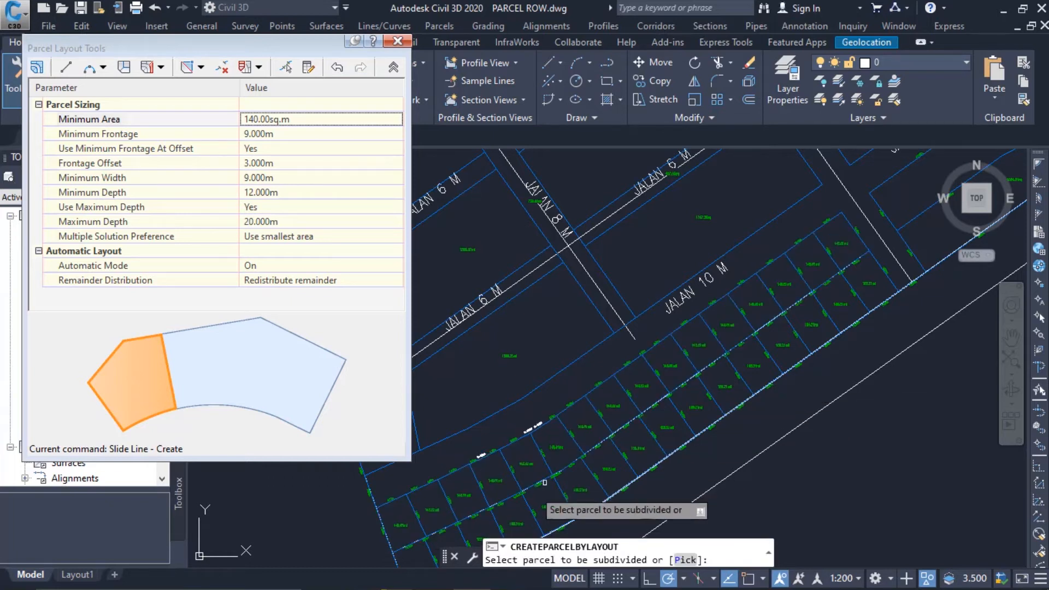
# - Select the northern of the two undivided eastern strips and define its frontage along JALAN 10 M from east to west
pyautogui.moveTo(603, 429); pyautogui.dragTo(579, 449, button='middle')
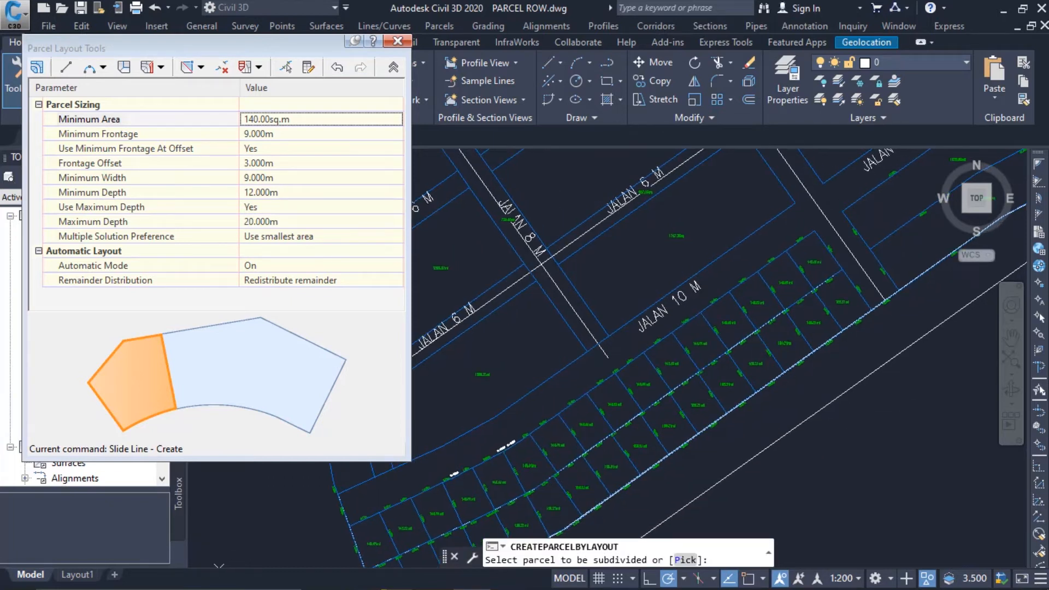
pyautogui.moveTo(835, 321); pyautogui.dragTo(674, 417, button='middle')
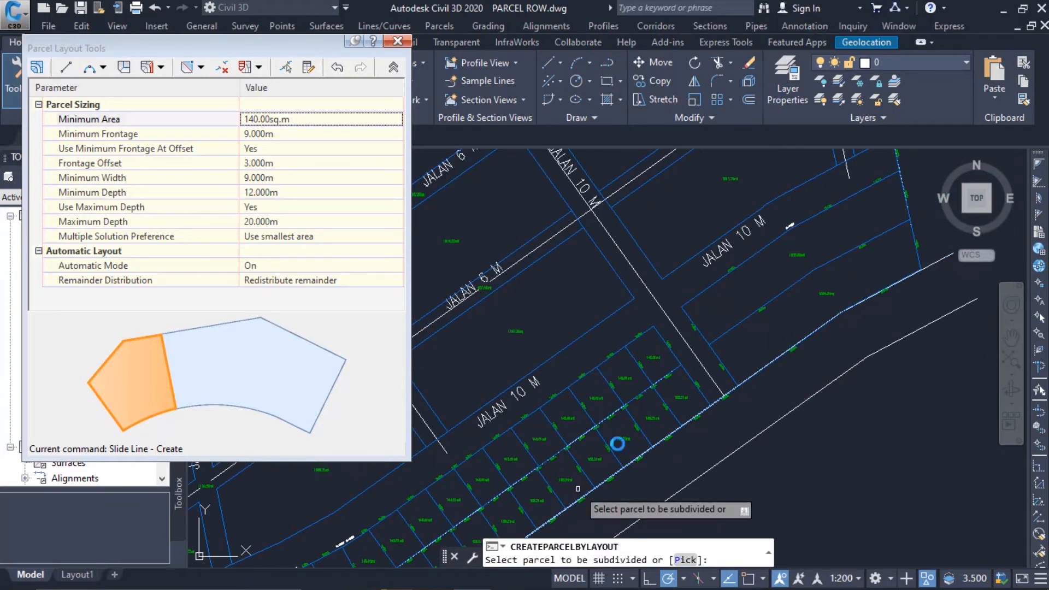
pyautogui.moveTo(577, 488); pyautogui.dragTo(435, 578, button='middle')
pyautogui.scroll(2, 616, 429)
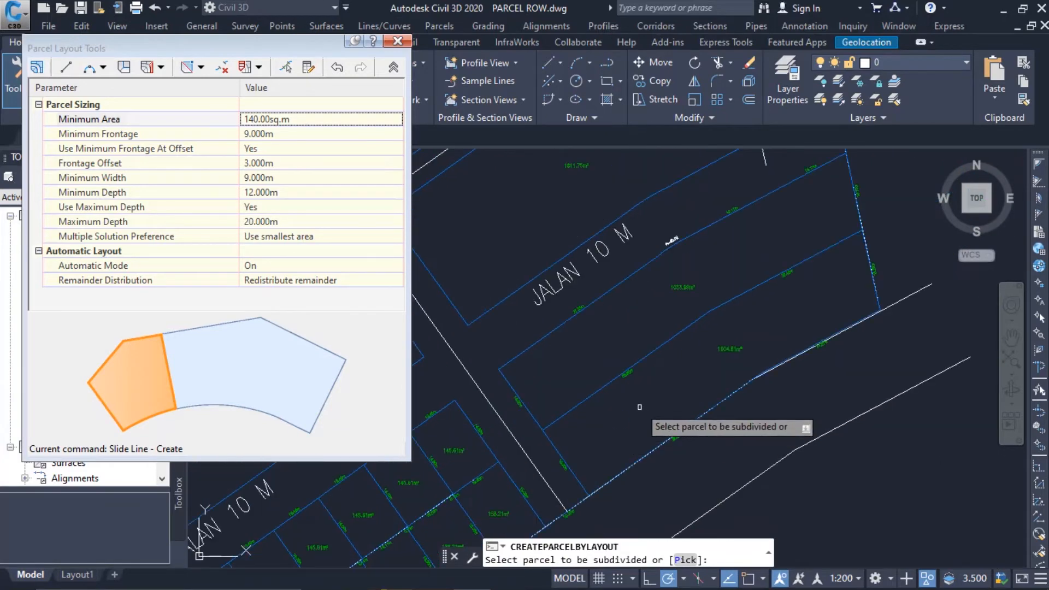
pyautogui.moveTo(644, 405); pyautogui.dragTo(668, 432, button='middle')
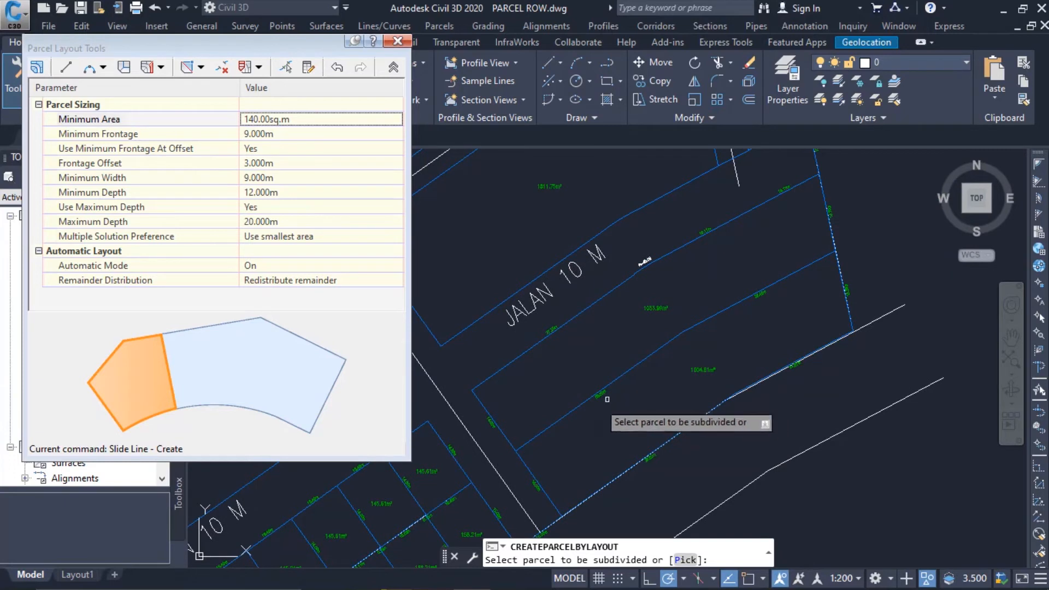
pyautogui.click(665, 319)
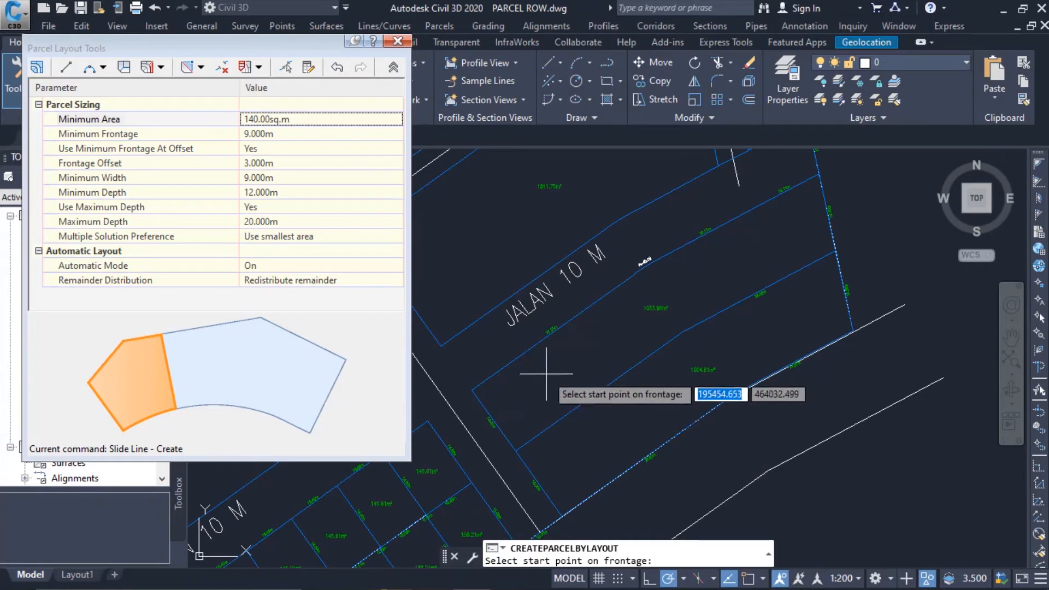
pyautogui.click(817, 174)
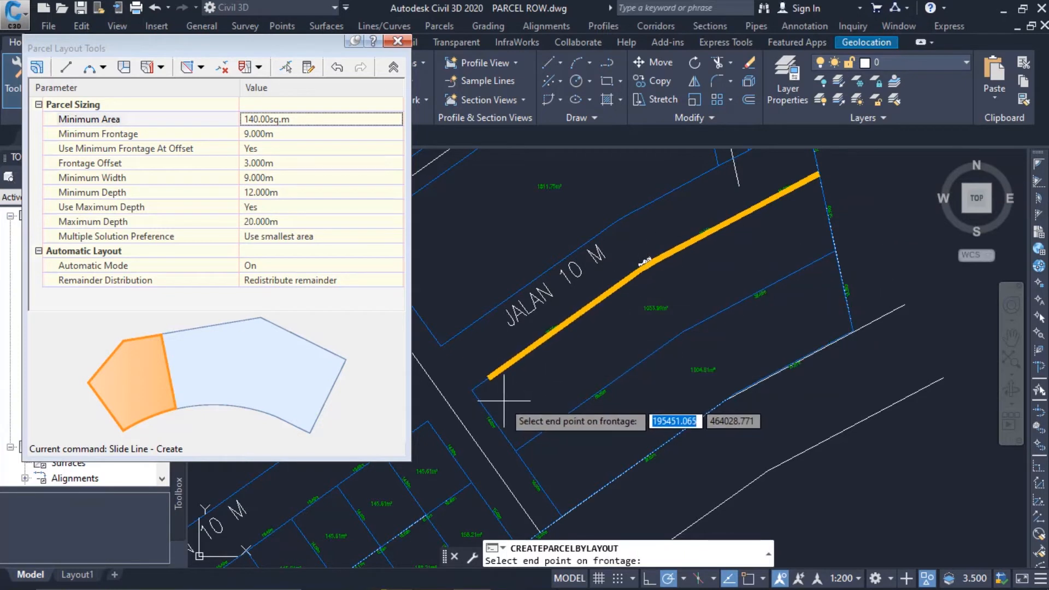
pyautogui.click(502, 401)
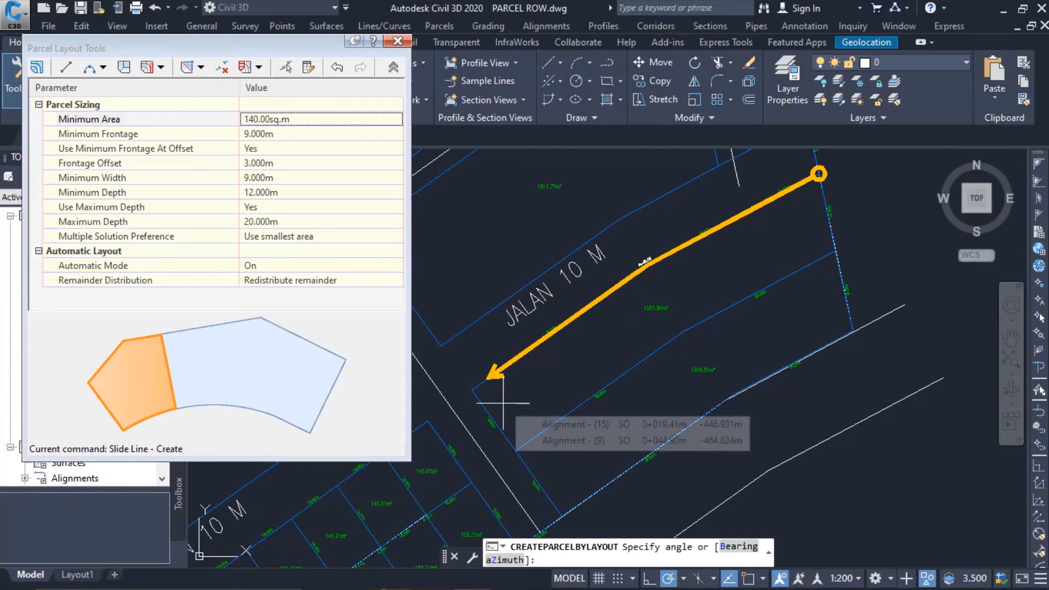
# - Subdivide the northern of the two eastern strips with lot lines at 90 degrees to the frontage and accept the result
pyautogui.write('90')
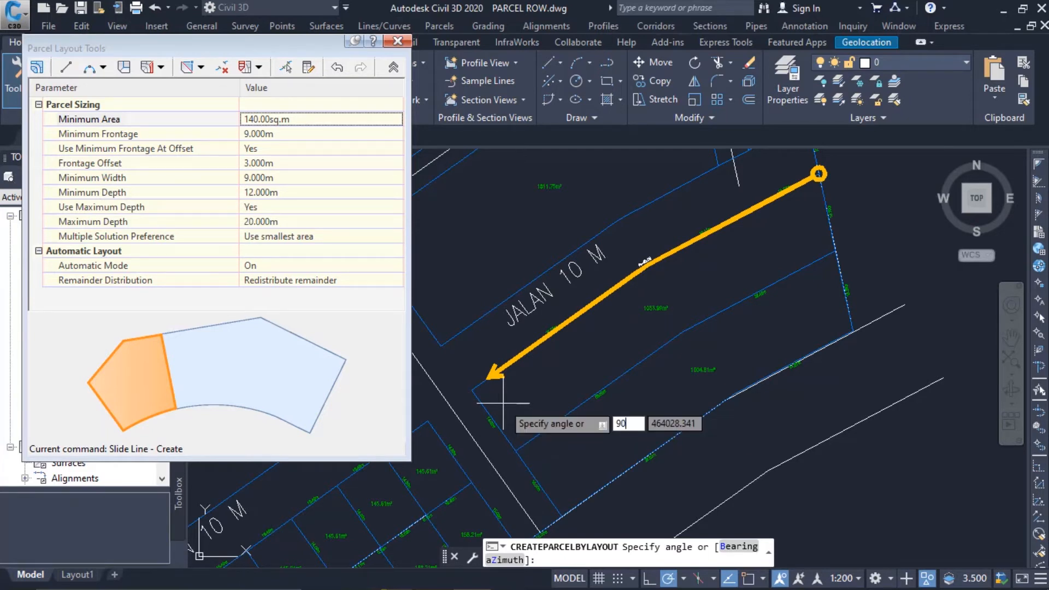
pyautogui.press('Return')
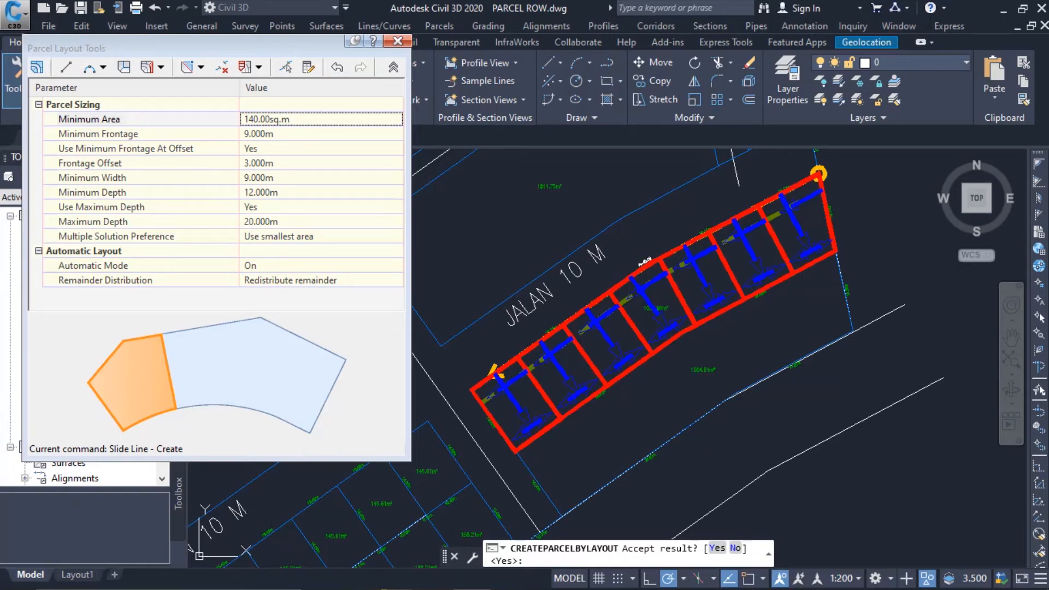
pyautogui.press('Return')
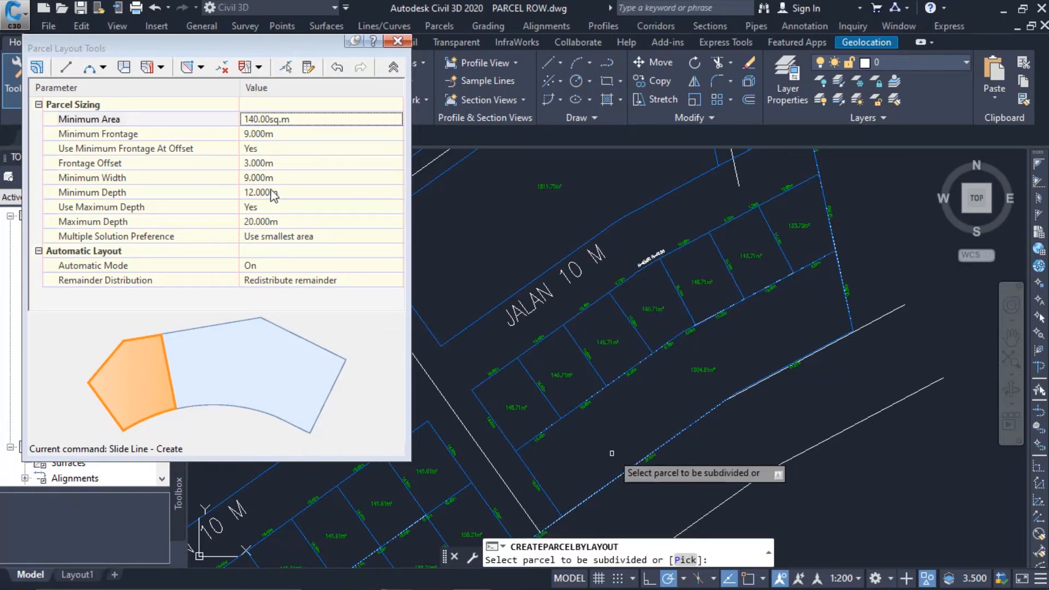
# - Set the minimum parcel area to 150 sq.m and restart Slide Line - Create
pyautogui.click(305, 116)
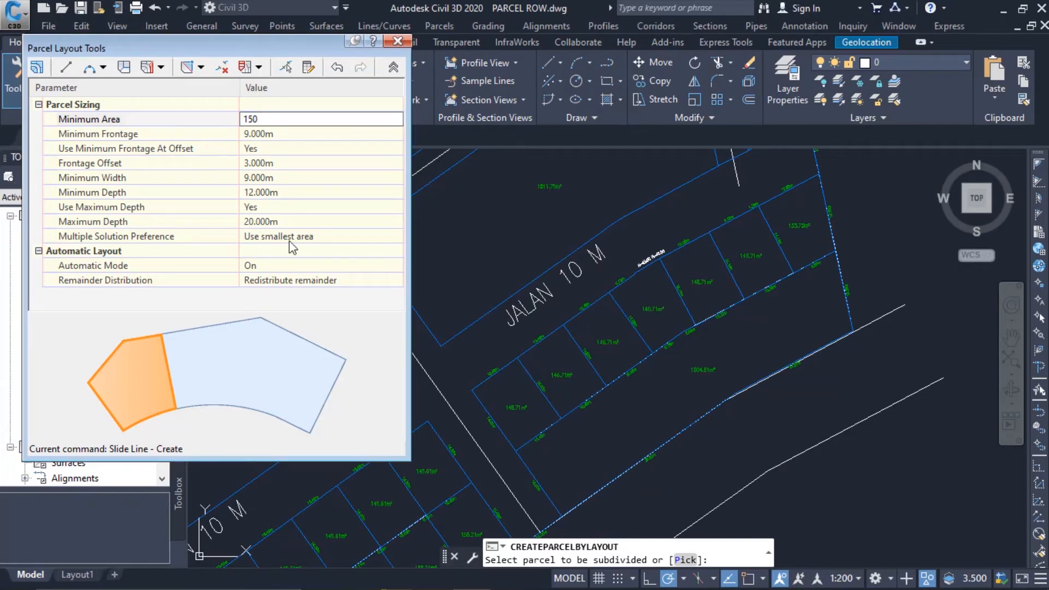
pyautogui.click(161, 67)
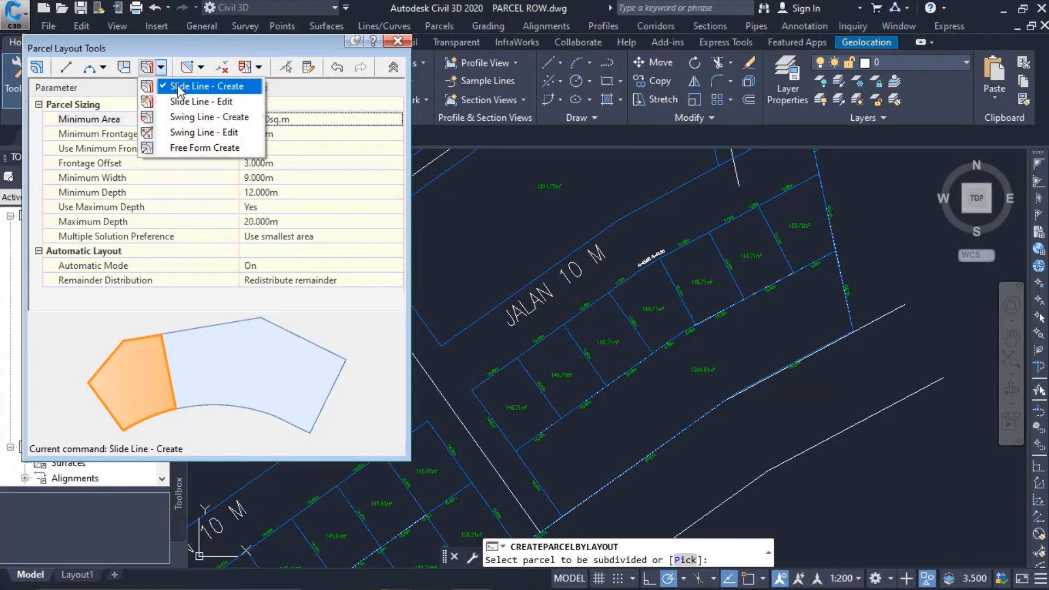
pyautogui.click(207, 86)
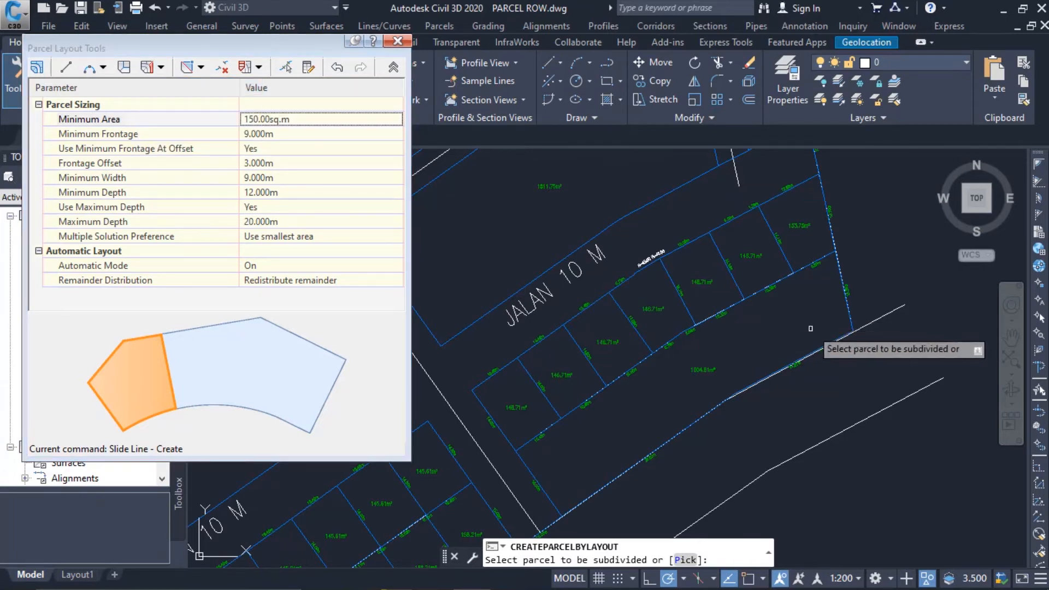
# - Subdivide the southern eastern strip, with its northern edge as frontage from east to west and lot lines at 90 degrees, and accept the result
pyautogui.click(695, 370)
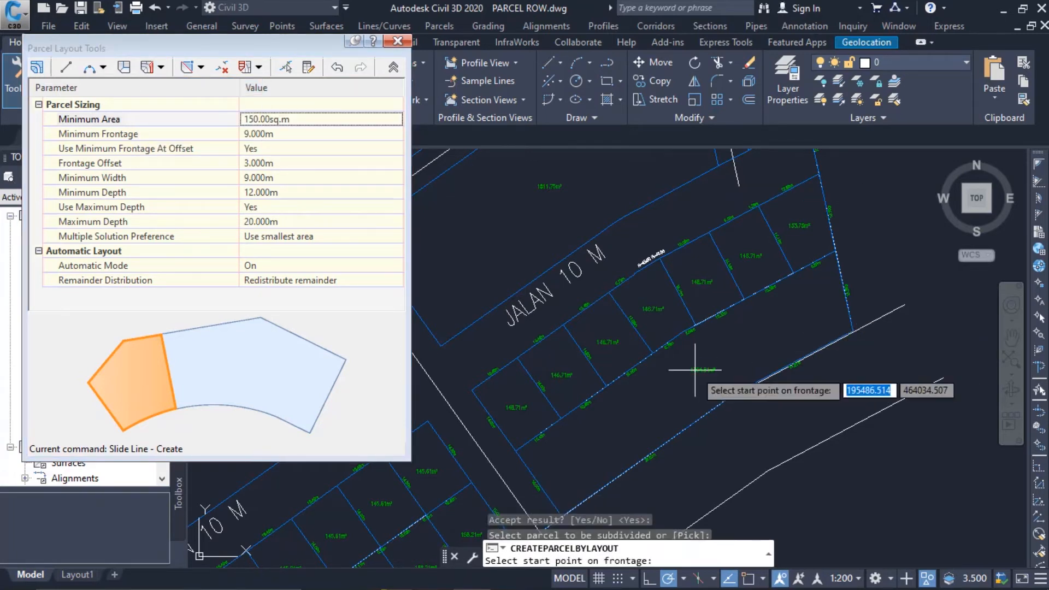
pyautogui.click(833, 252)
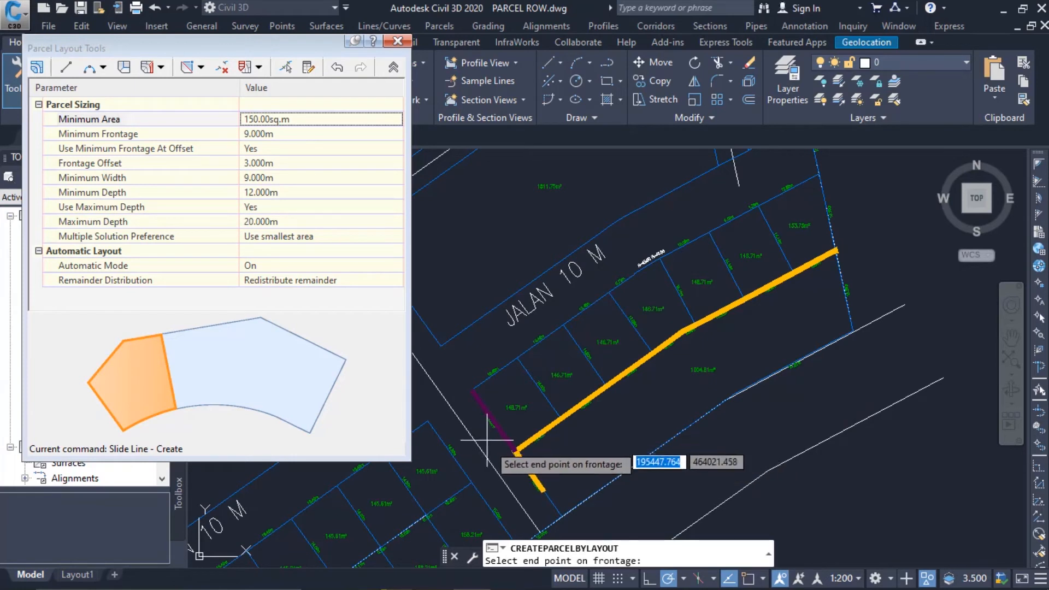
pyautogui.click(513, 450)
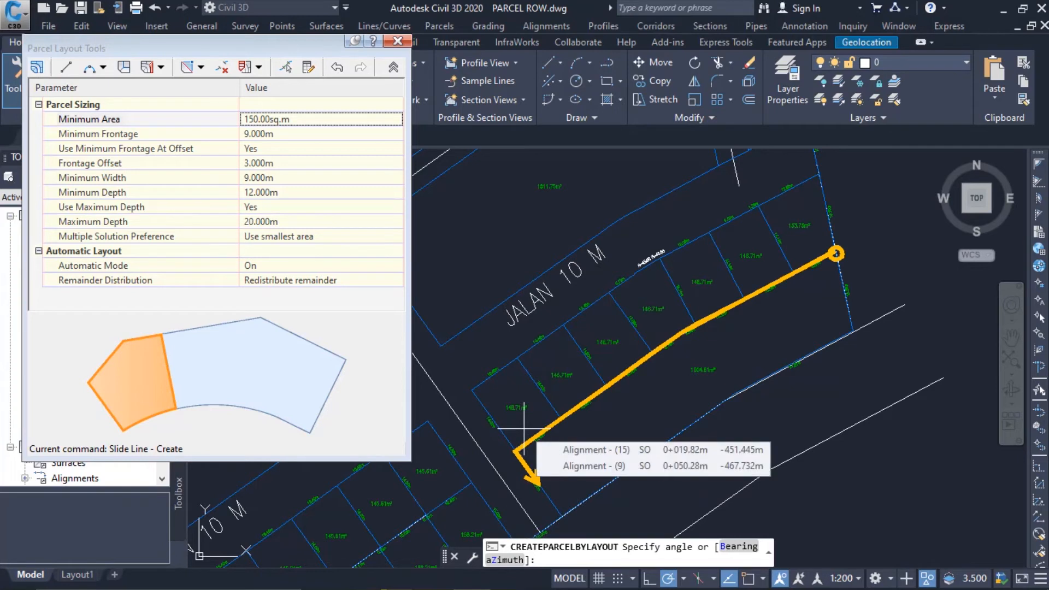
pyautogui.write('90')
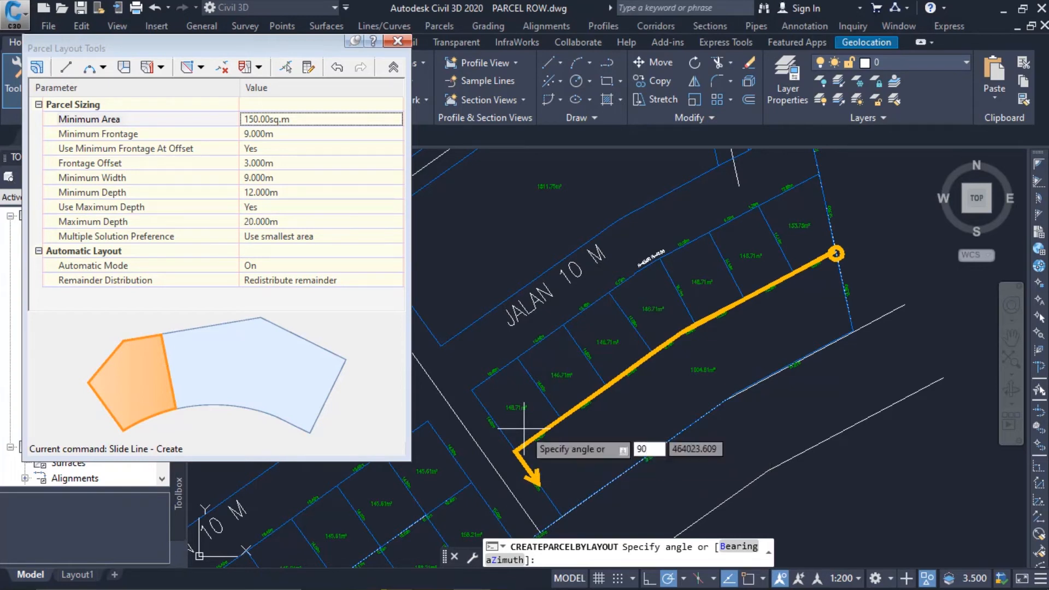
pyautogui.press('Return')
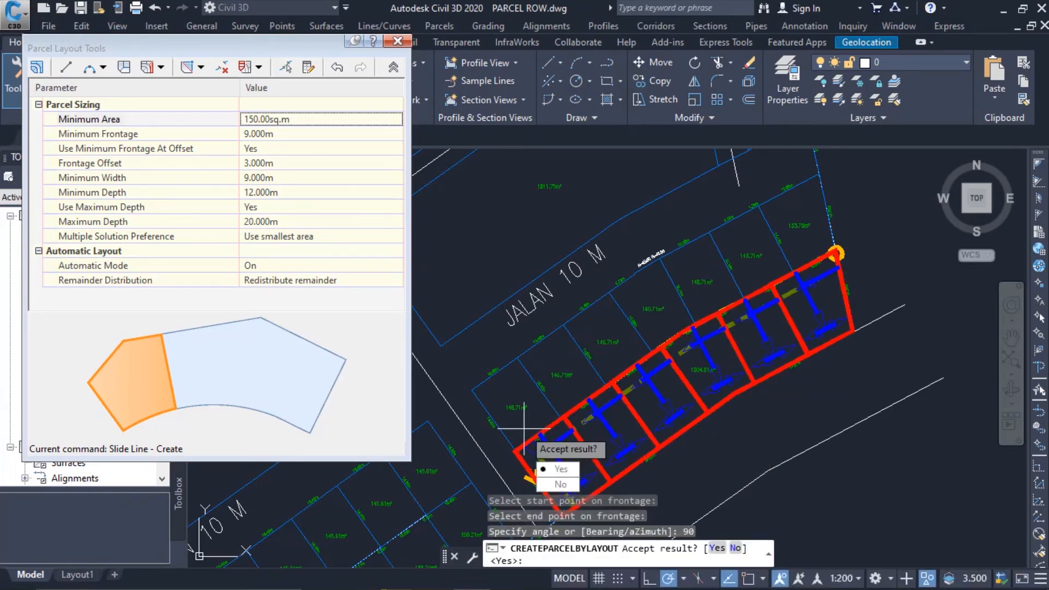
pyautogui.click(563, 468)
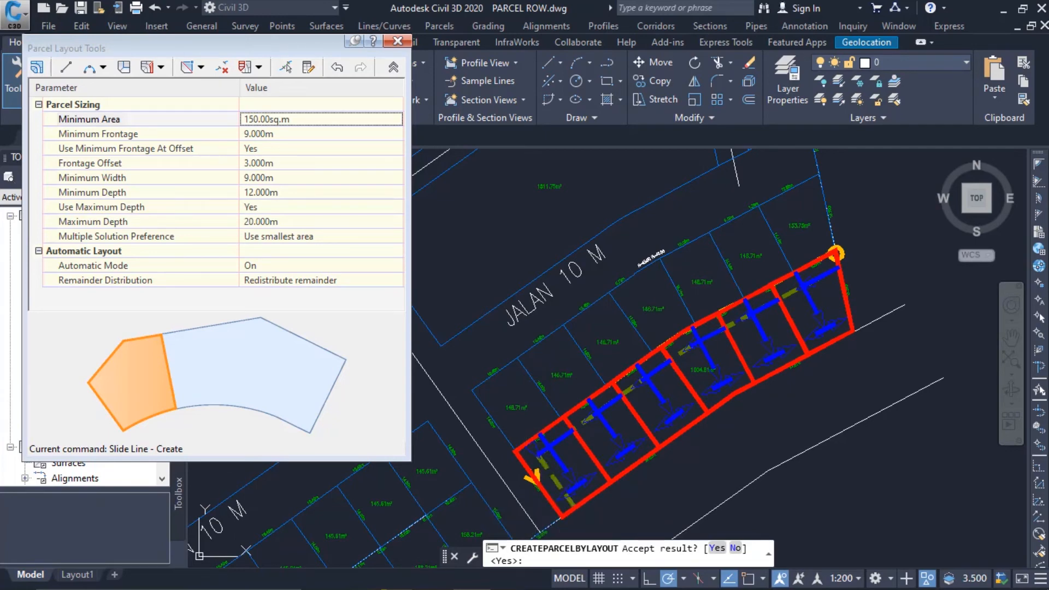
pyautogui.press('Return')
# - Examine the new southern lots and the parcel layout across the whole site, ending the parcel layout command
pyautogui.scroll(-3, 512, 467)
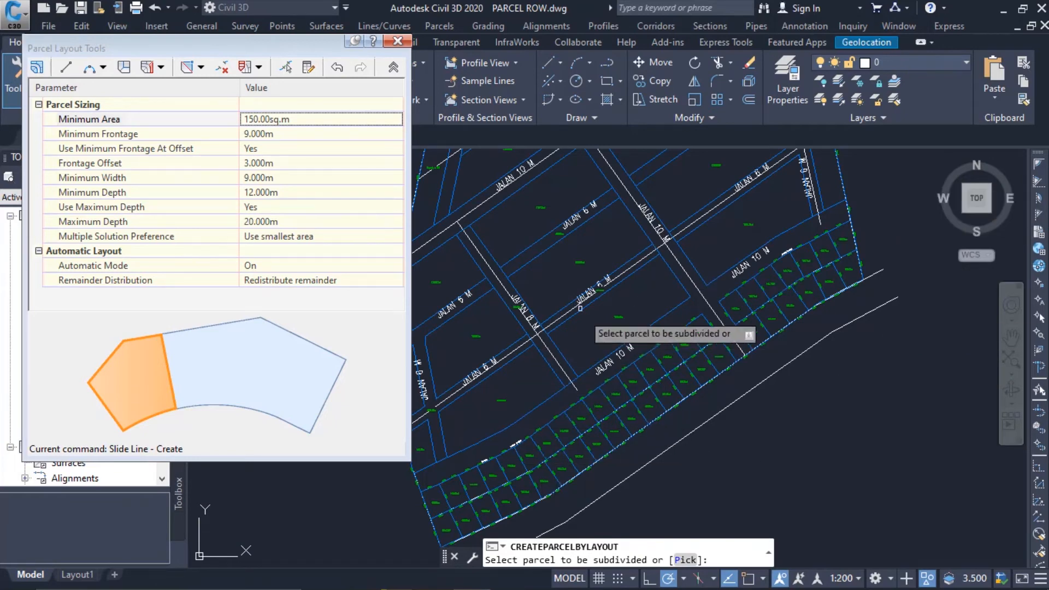
pyautogui.moveTo(511, 351); pyautogui.dragTo(588, 373, button='middle')
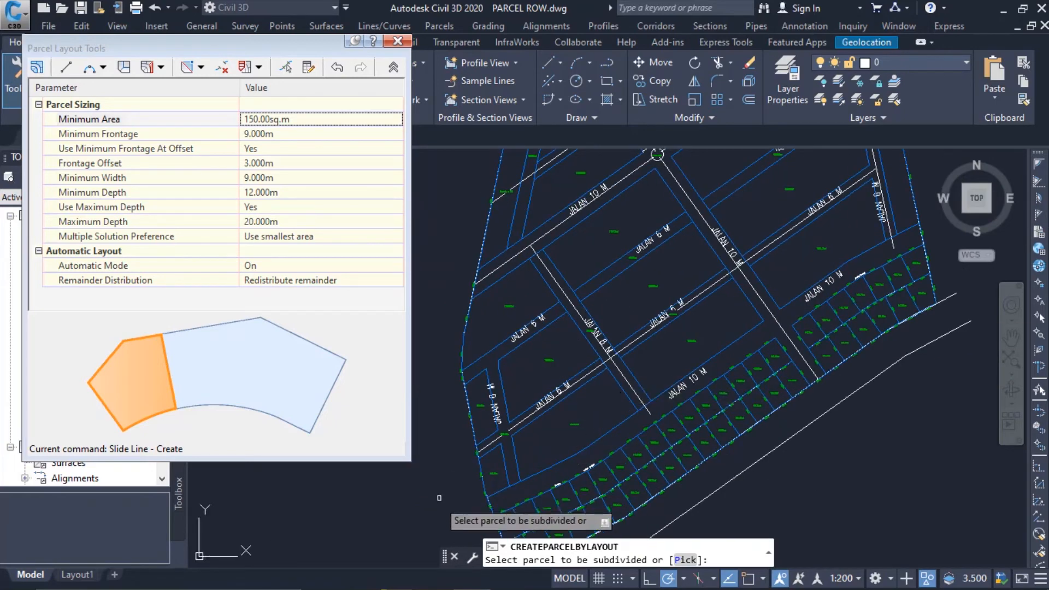
pyautogui.moveTo(730, 301); pyautogui.dragTo(672, 379, button='middle')
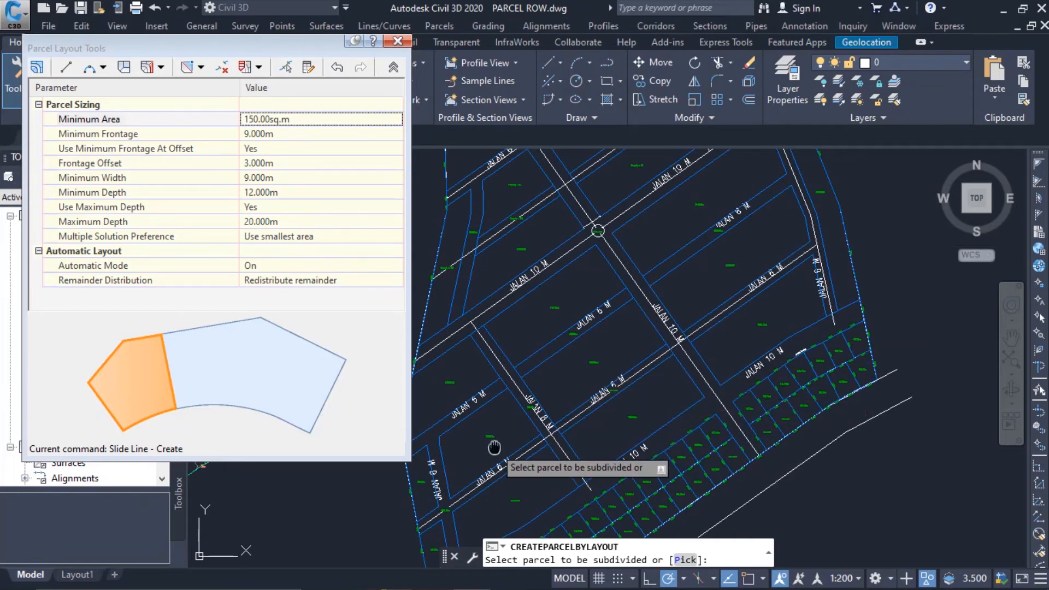
pyautogui.moveTo(500, 437); pyautogui.dragTo(634, 314, button='middle')
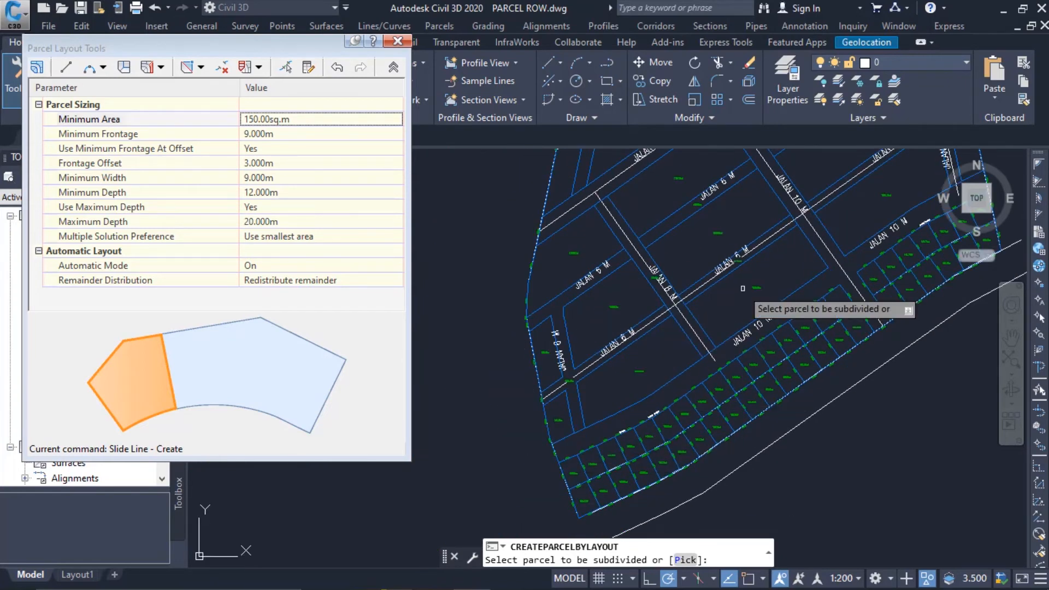
pyautogui.moveTo(736, 291); pyautogui.dragTo(654, 410, button='middle')
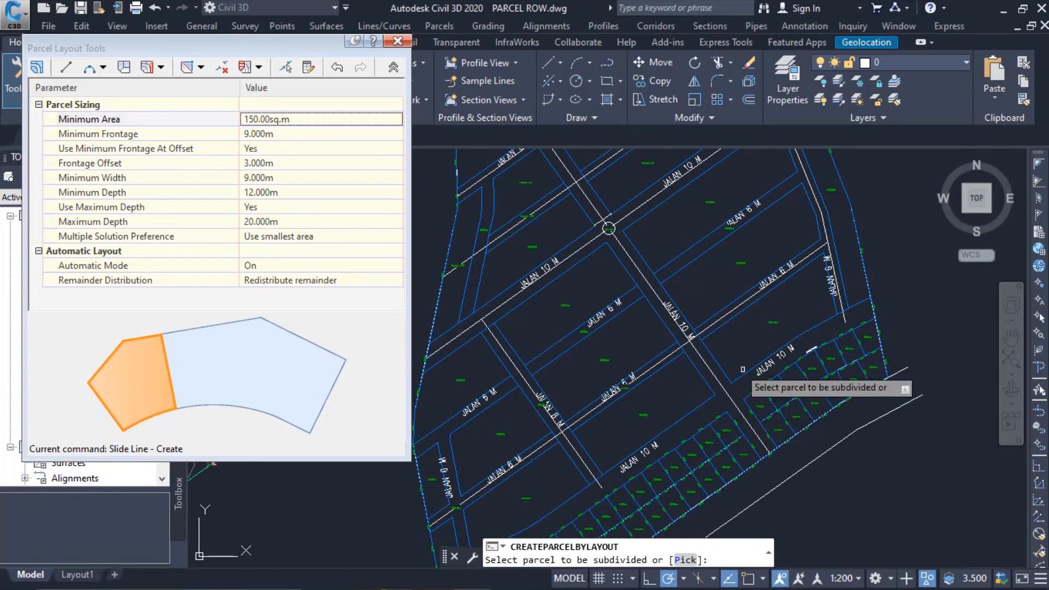
pyautogui.moveTo(732, 365); pyautogui.dragTo(728, 331, button='middle')
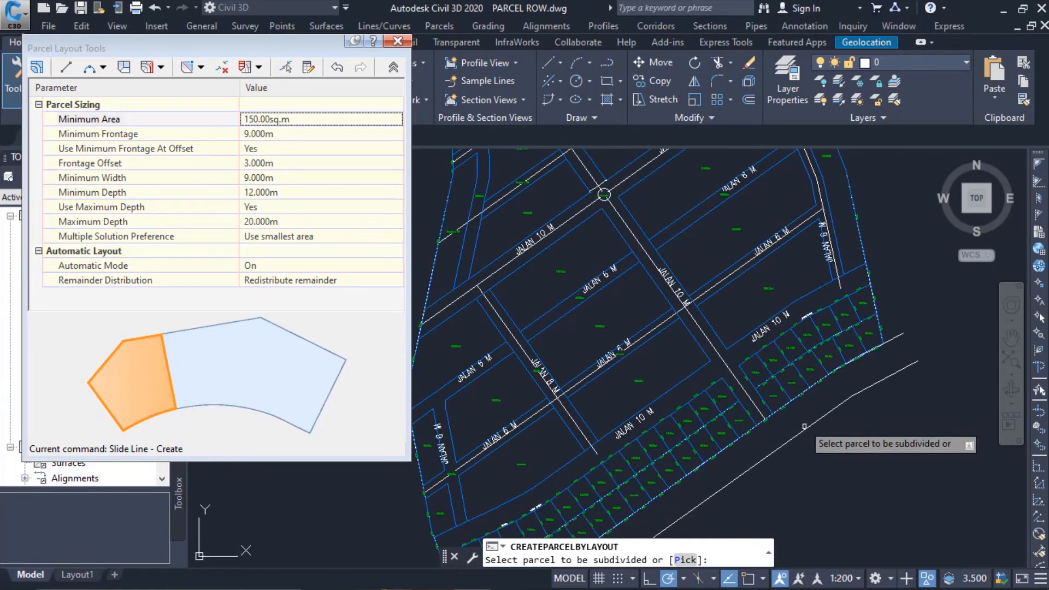
pyautogui.scroll(-2, 788, 421)
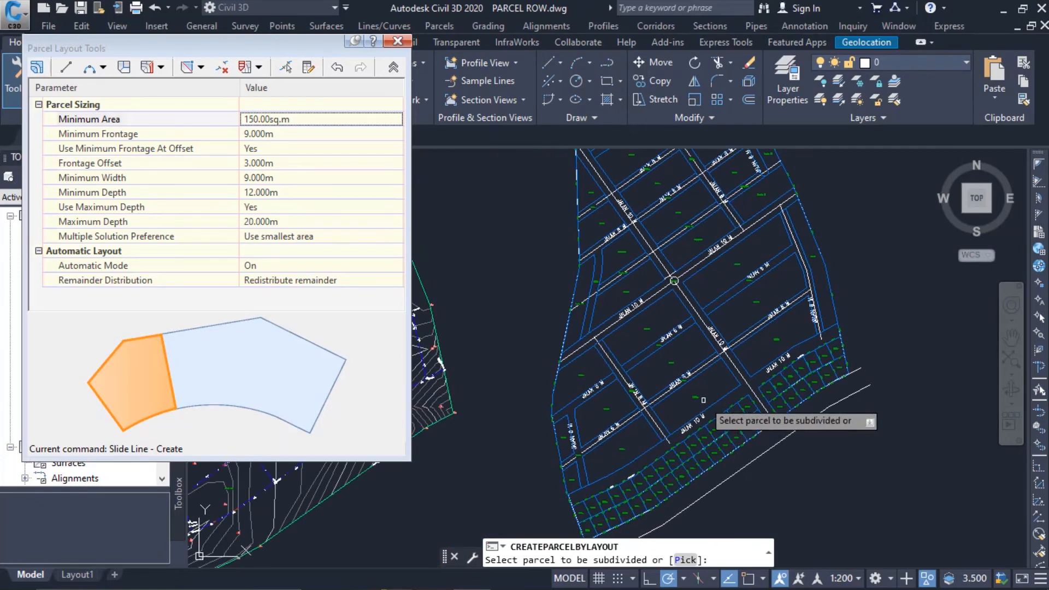
pyautogui.press('Escape')
pyautogui.scroll(-3, 765, 327)
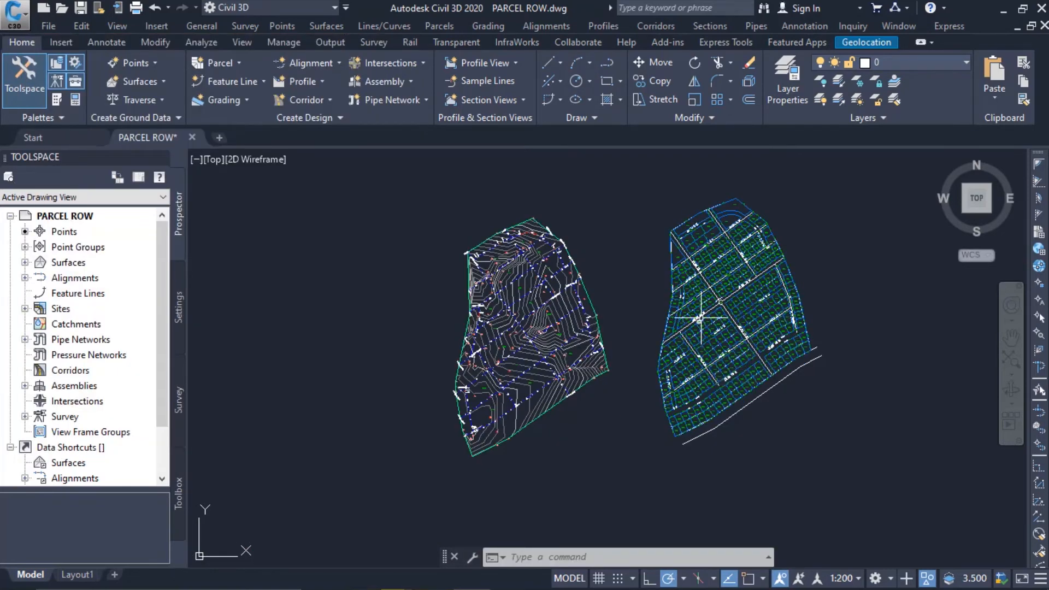
pyautogui.scroll(4, 721, 306)
pyautogui.scroll(-2, 754, 328)
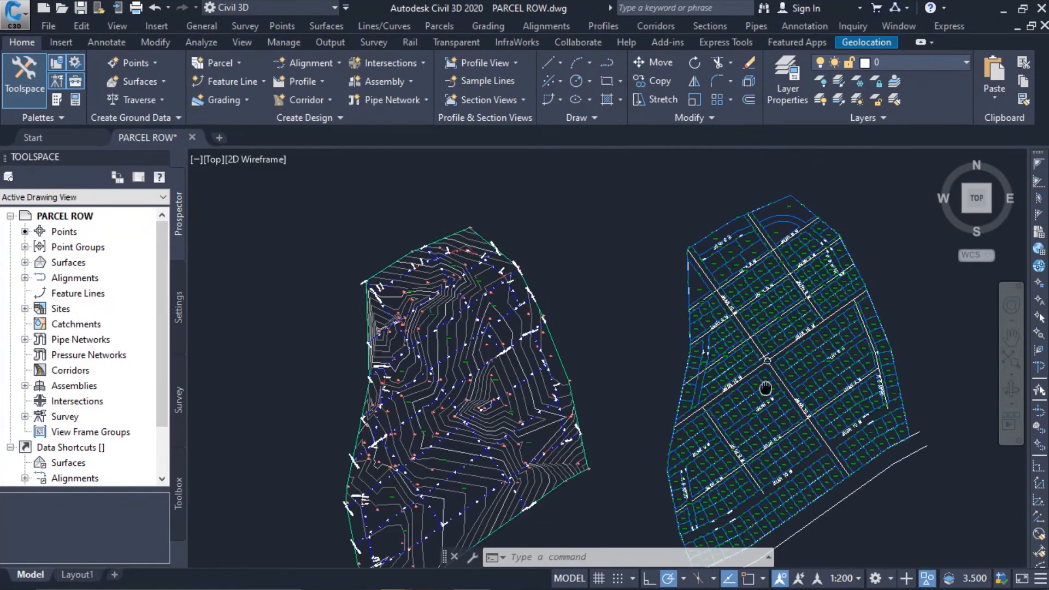
pyautogui.scroll(2, 756, 329)
pyautogui.scroll(-2, 753, 305)
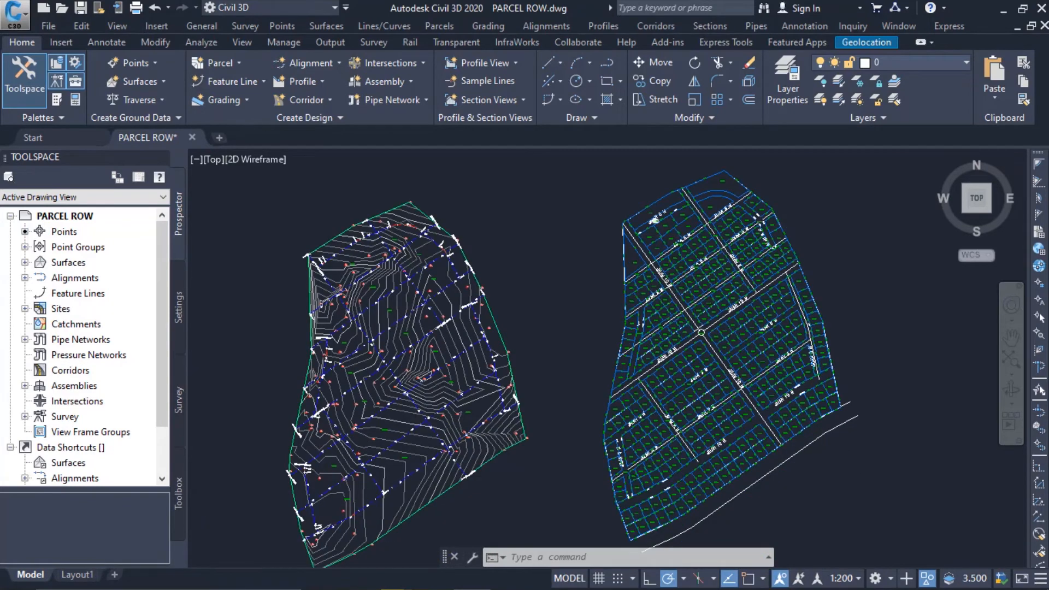
# - Open the Parcel Creation Tools for the northwestern strip, set the minimum area to 120 sq.m and turn Automatic Mode off
pyautogui.scroll(8, 685, 293)
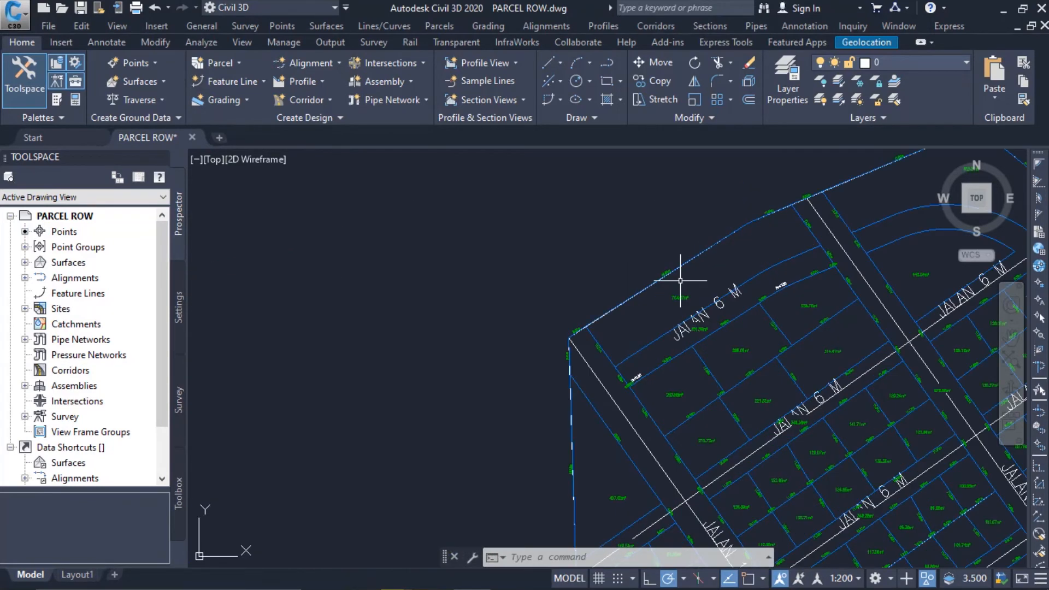
pyautogui.moveTo(679, 293); pyautogui.dragTo(659, 304, button='middle')
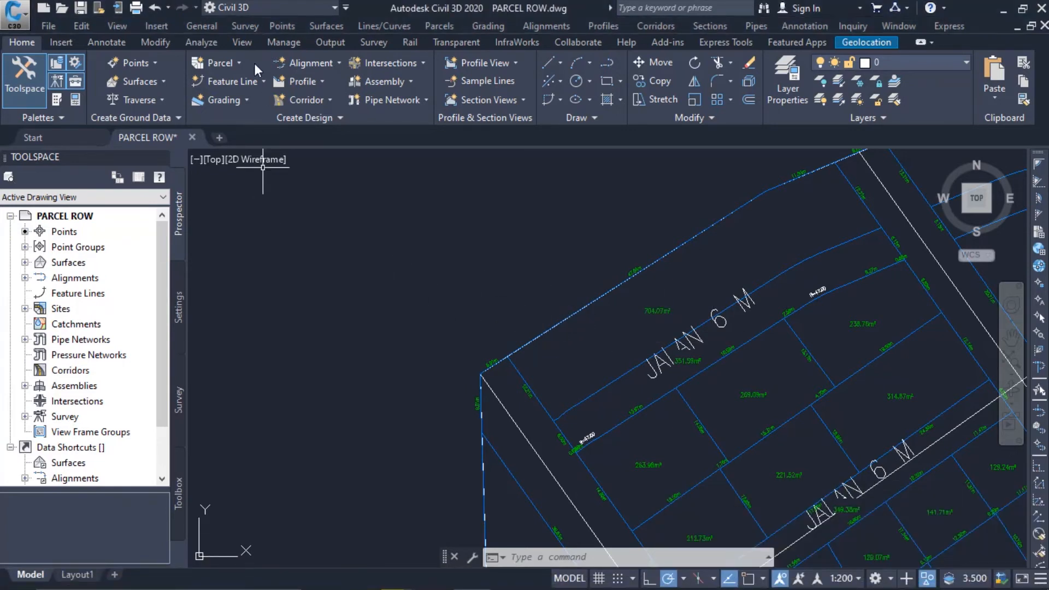
pyautogui.click(231, 64)
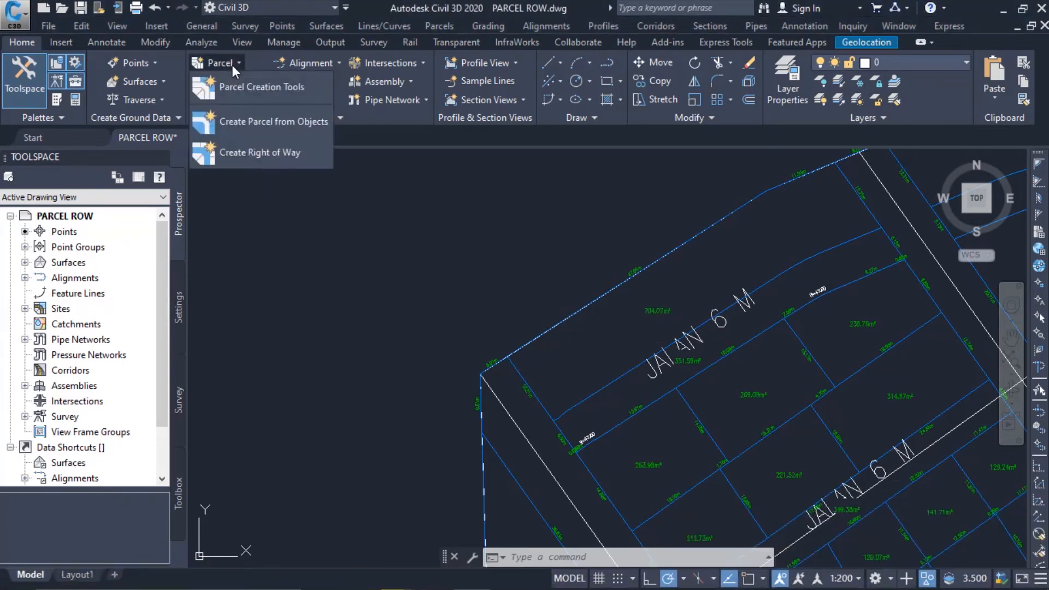
pyautogui.click(256, 88)
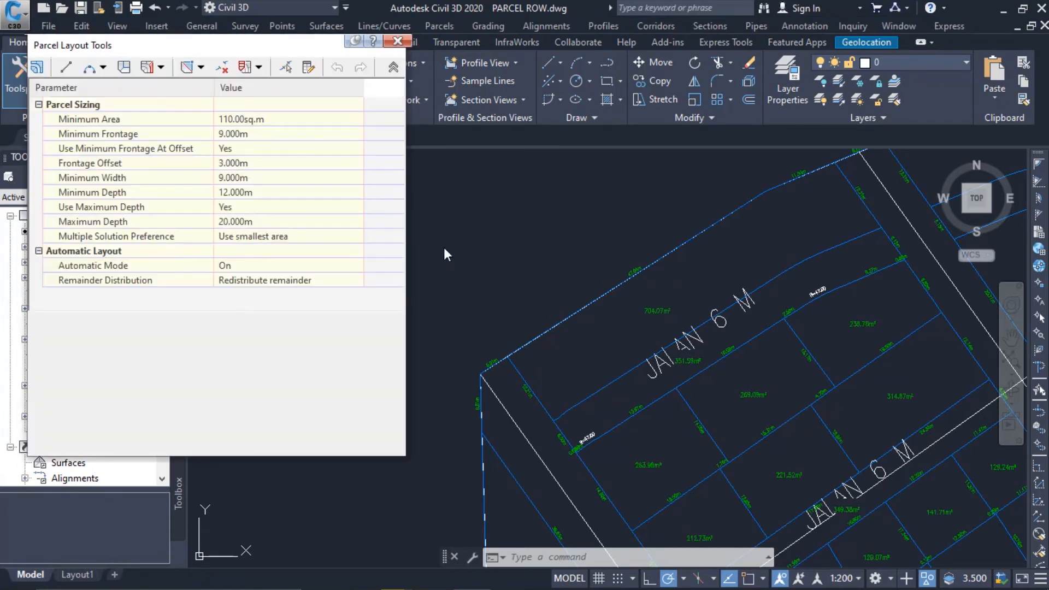
pyautogui.click(322, 121)
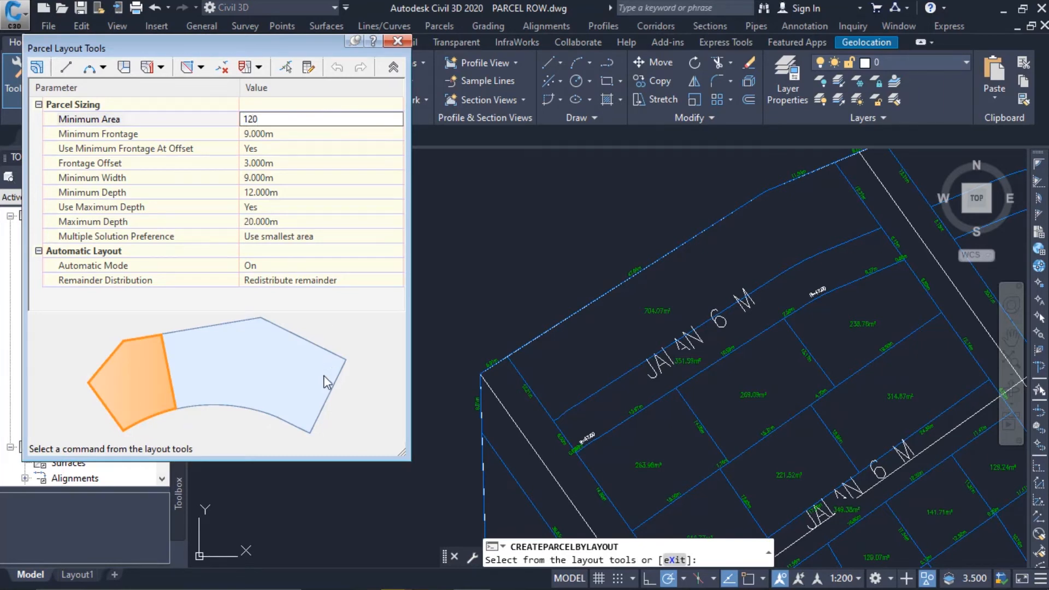
pyautogui.click(333, 266)
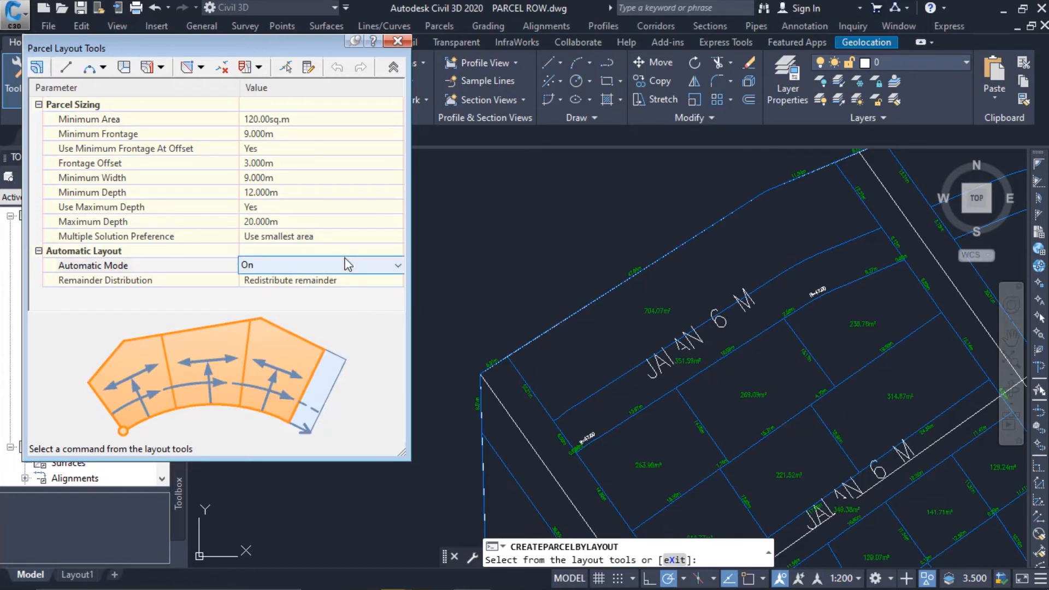
pyautogui.click(348, 265)
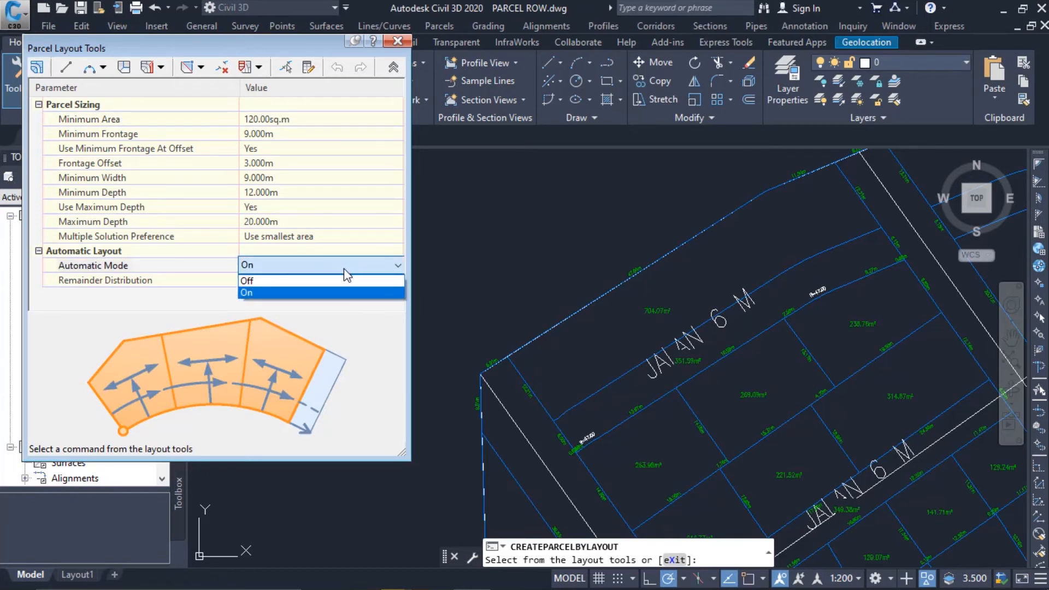
pyautogui.click(338, 287)
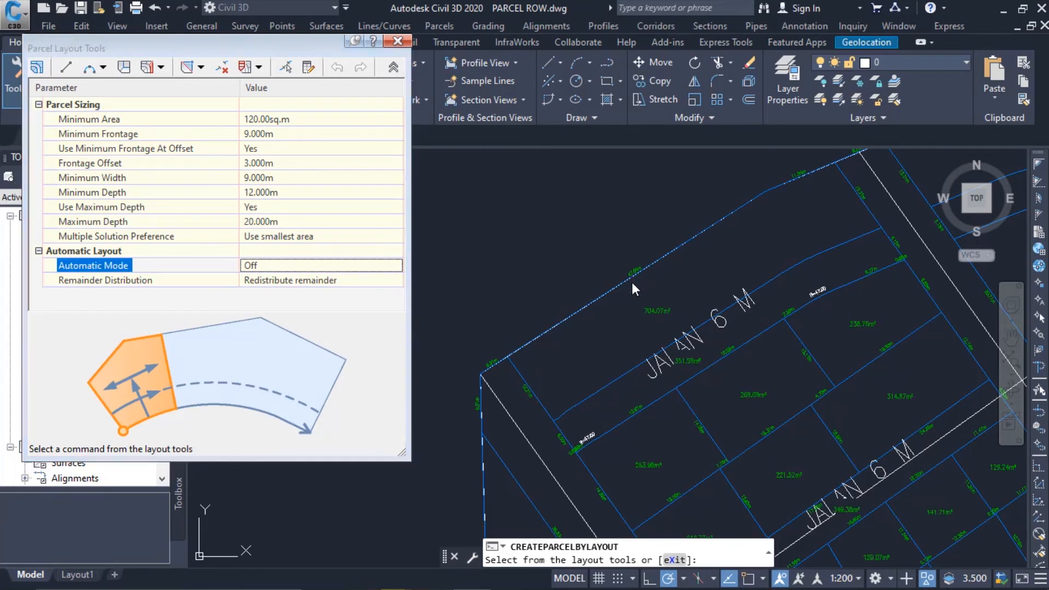
# - Start Slide Line - Create in Site 1, select the undivided strip north of JALAN 6 M and define its frontage from west to east
pyautogui.click(161, 66)
pyautogui.click(175, 87)
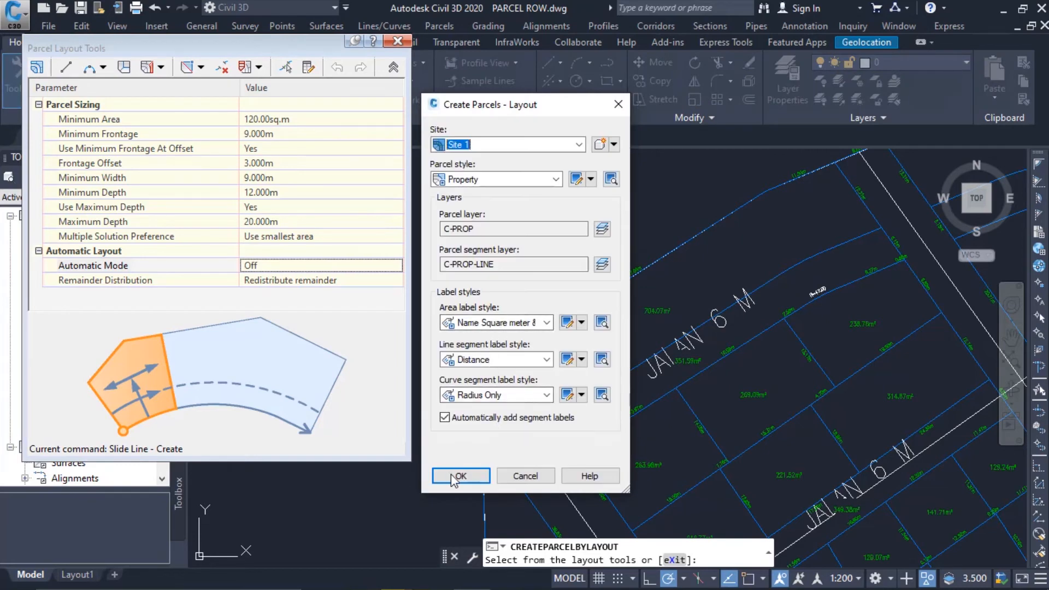
pyautogui.click(457, 476)
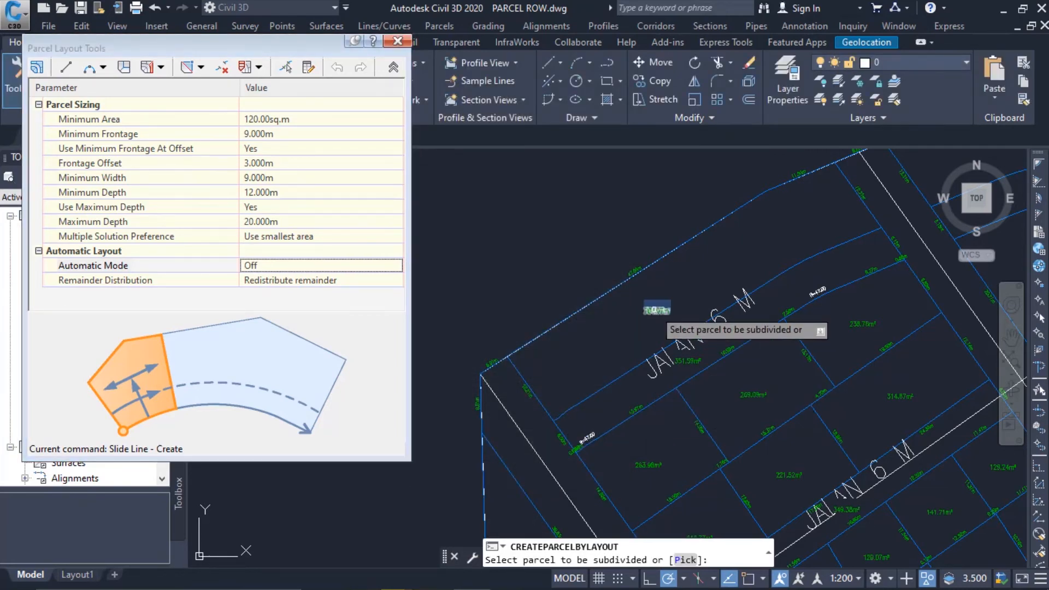
pyautogui.click(655, 312)
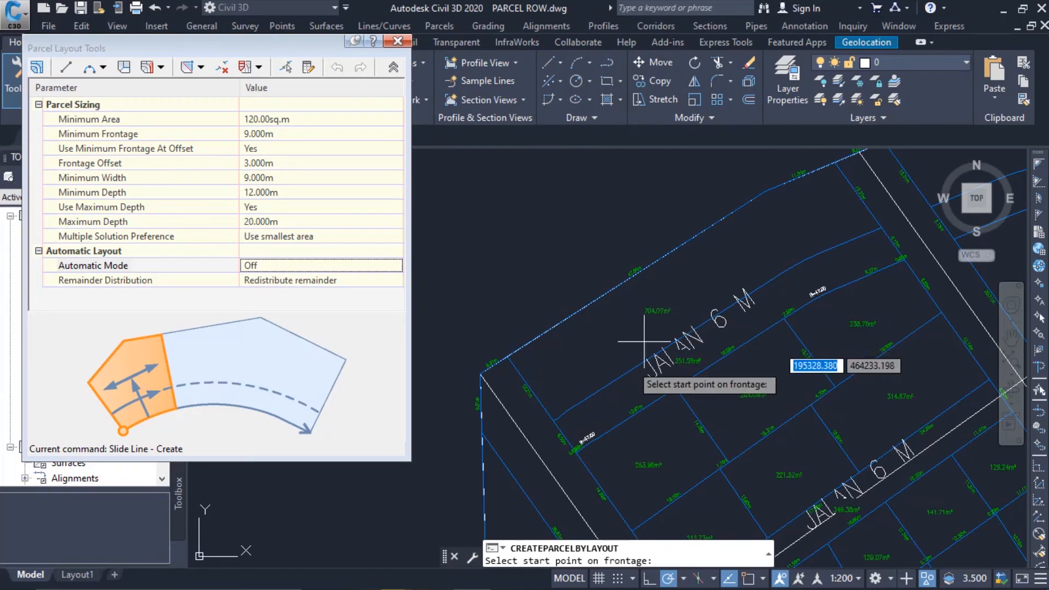
pyautogui.click(554, 420)
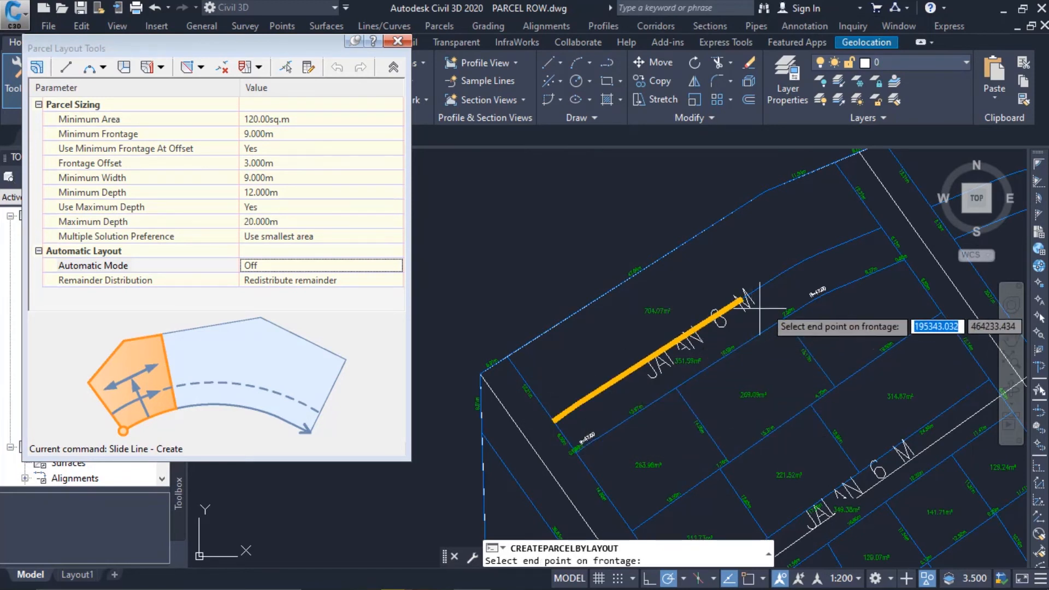
pyautogui.click(861, 236)
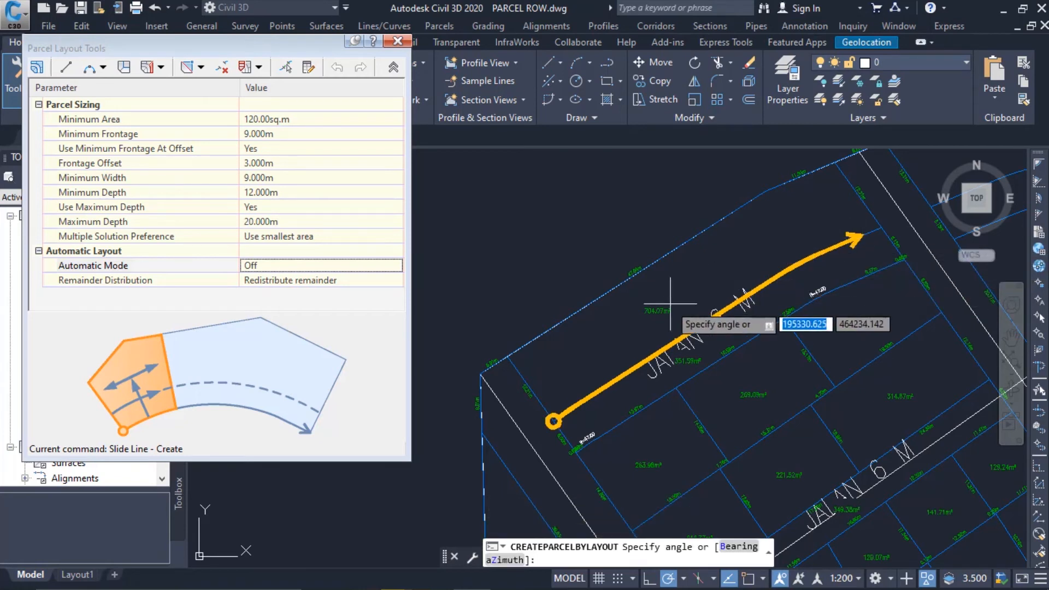
# - Set the lot line angle to 90 degrees and accept the first two 120 sq.m lots at the strip's western end
pyautogui.write('90')
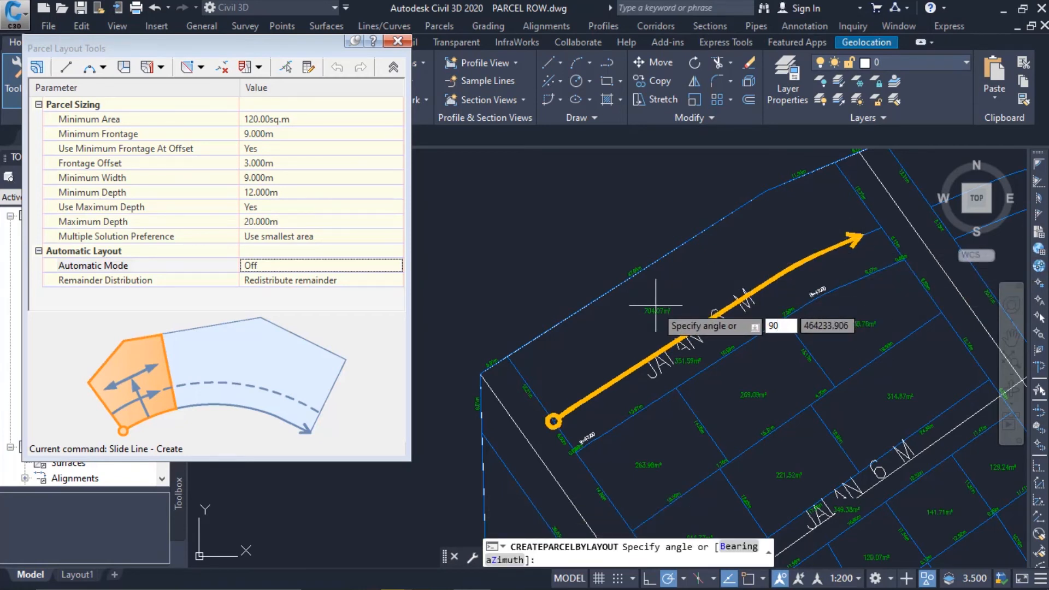
pyautogui.press('Return')
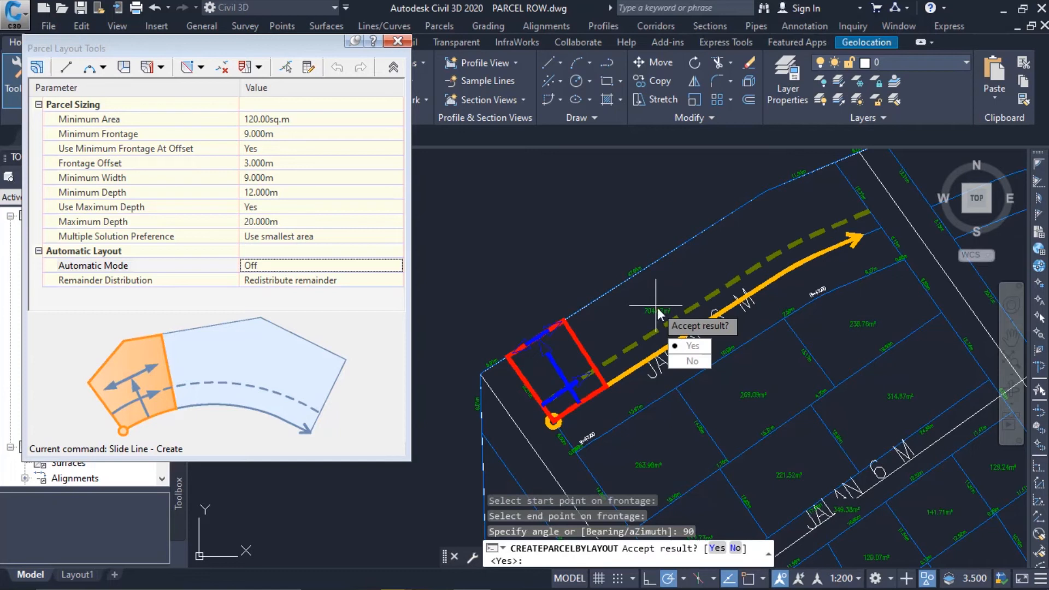
pyautogui.click(691, 345)
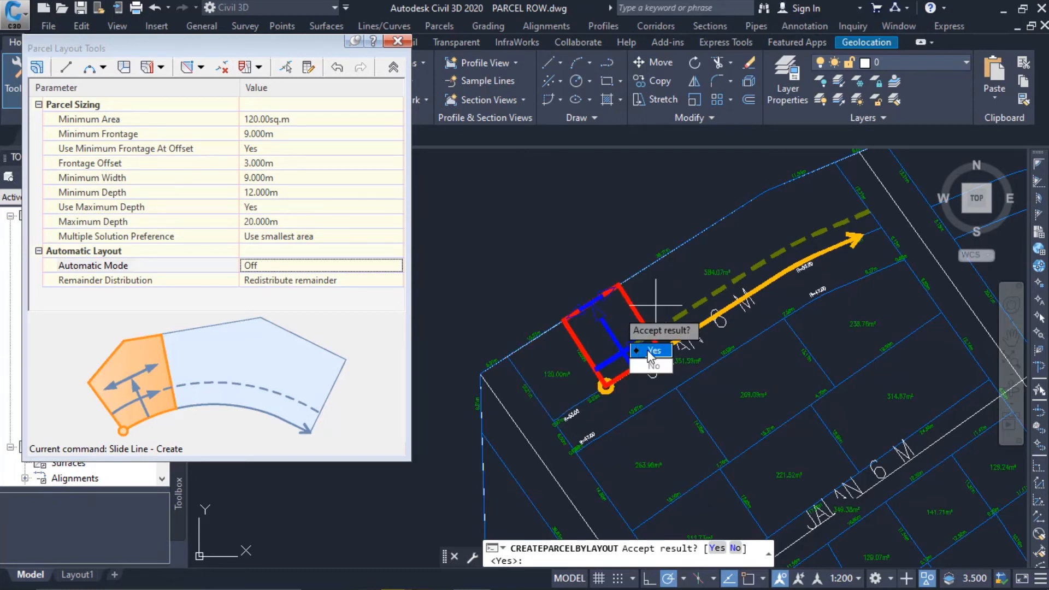
pyautogui.click(650, 351)
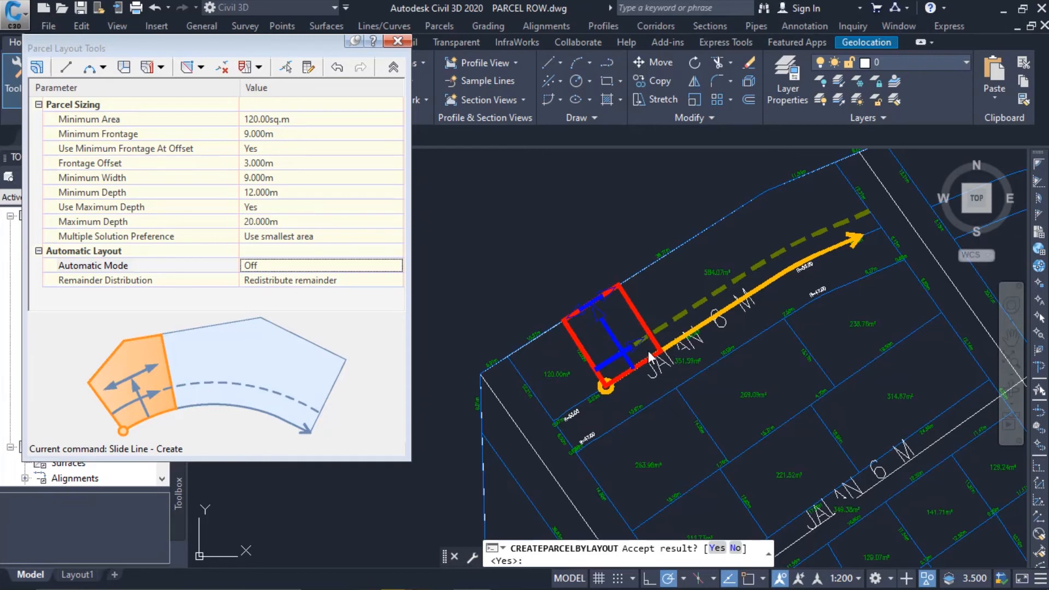
# - Set the minimum area to 140 sq.m and accept the third lot along the northwestern strip
pyautogui.click(266, 119)
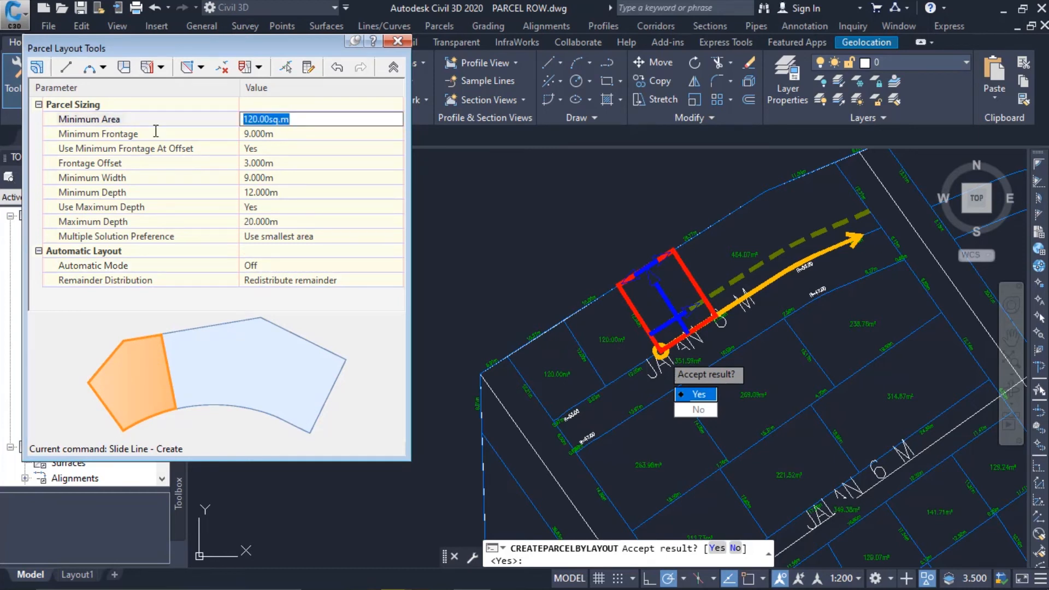
pyautogui.write('140')
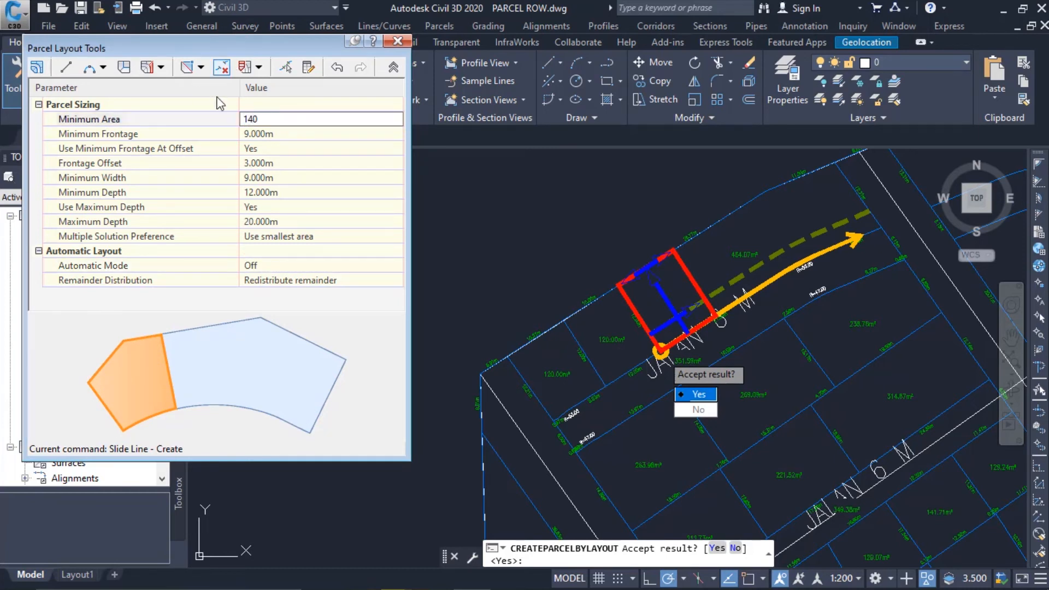
pyautogui.press('Return')
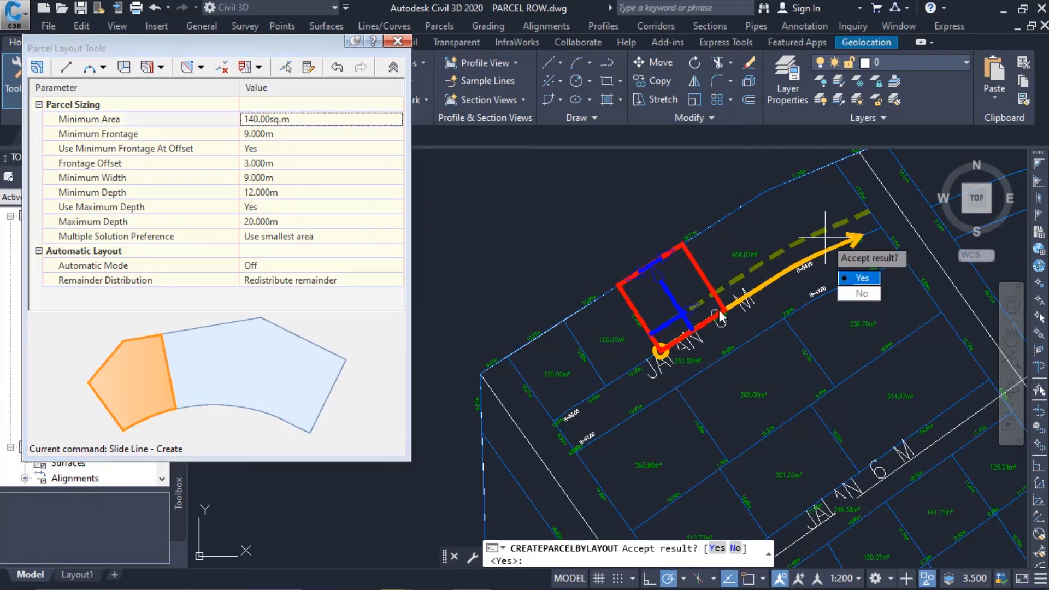
pyautogui.write('y')
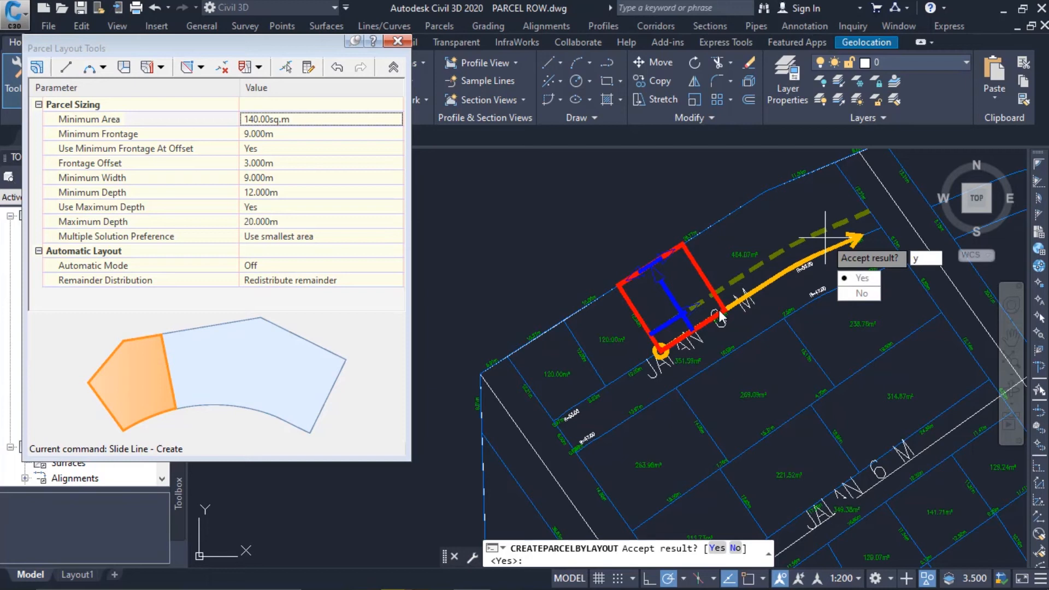
pyautogui.press('Return')
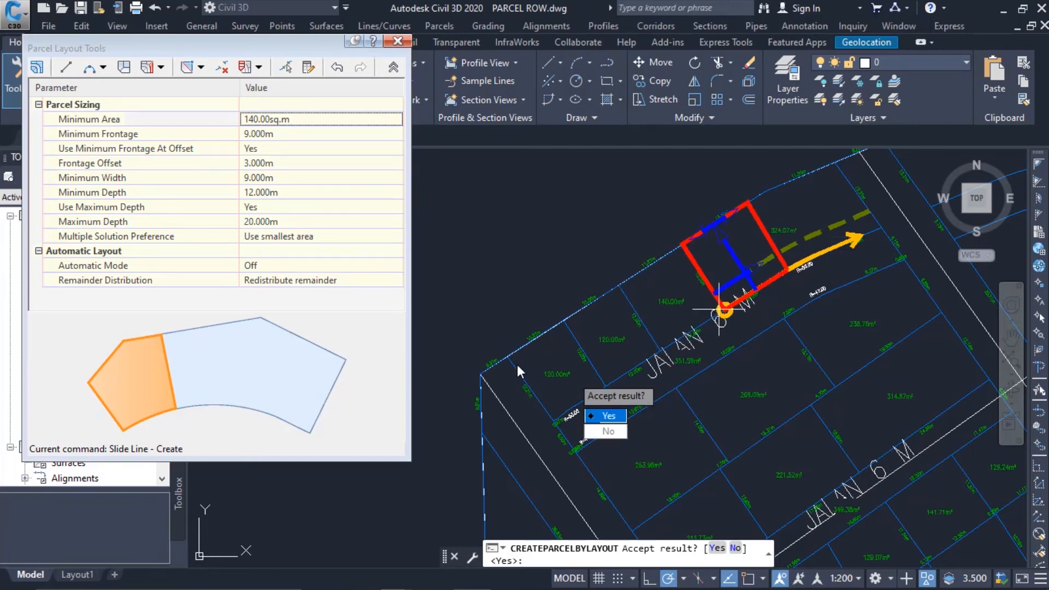
# - Set the minimum area back to 120 sq.m and accept the fourth lot along the northwestern strip
pyautogui.click(319, 118)
pyautogui.write('1')
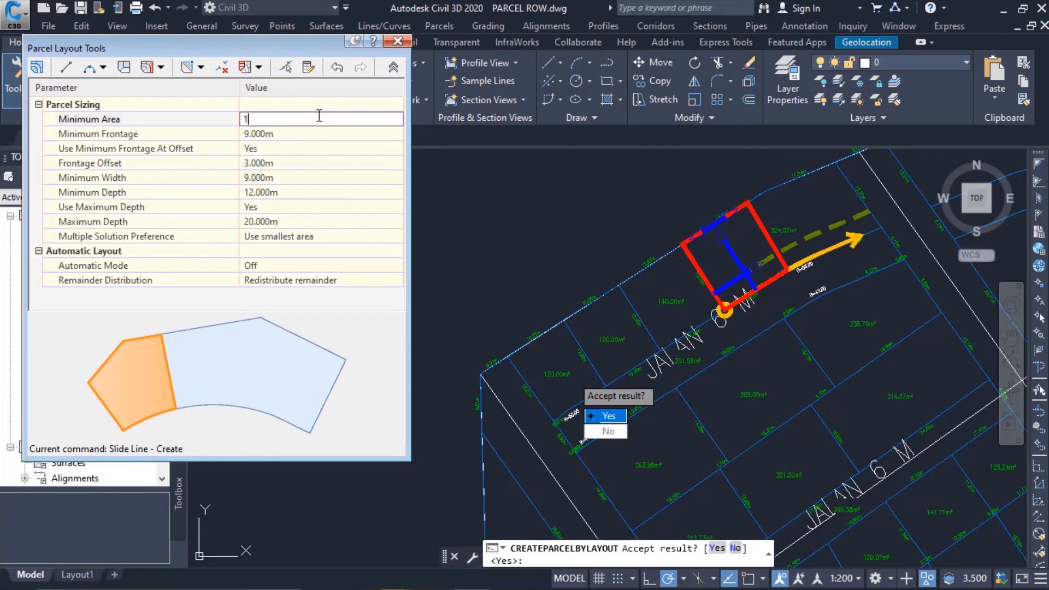
pyautogui.write('20.00sq.m')
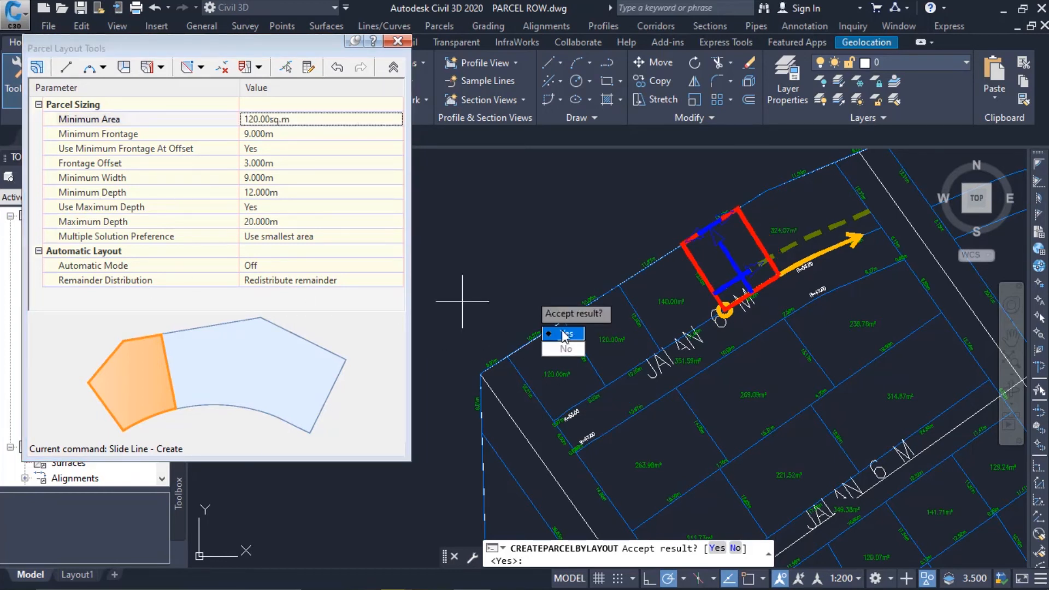
pyautogui.press('Return')
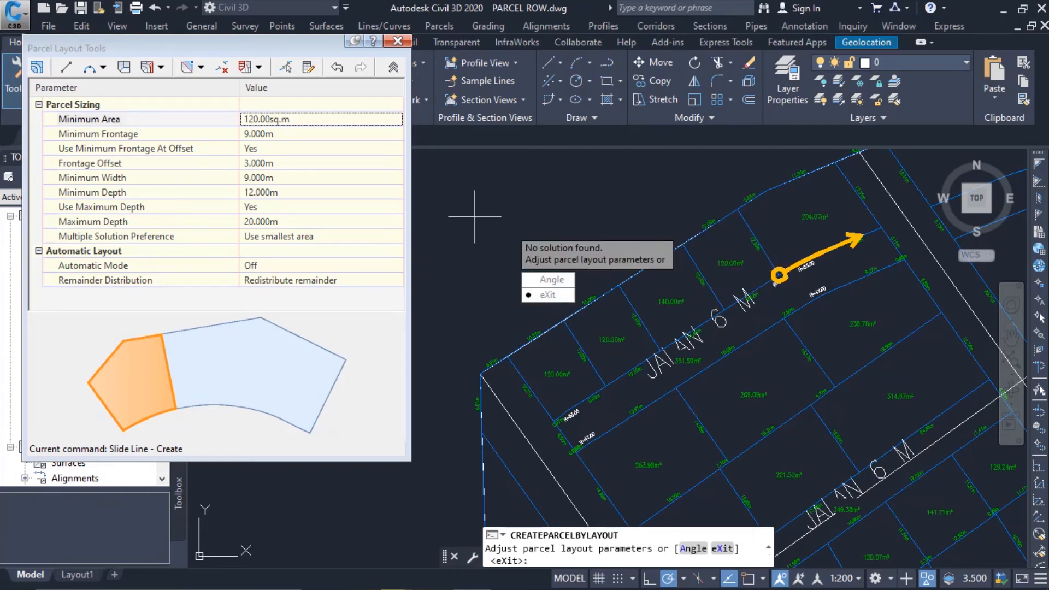
pyautogui.click(433, 579)
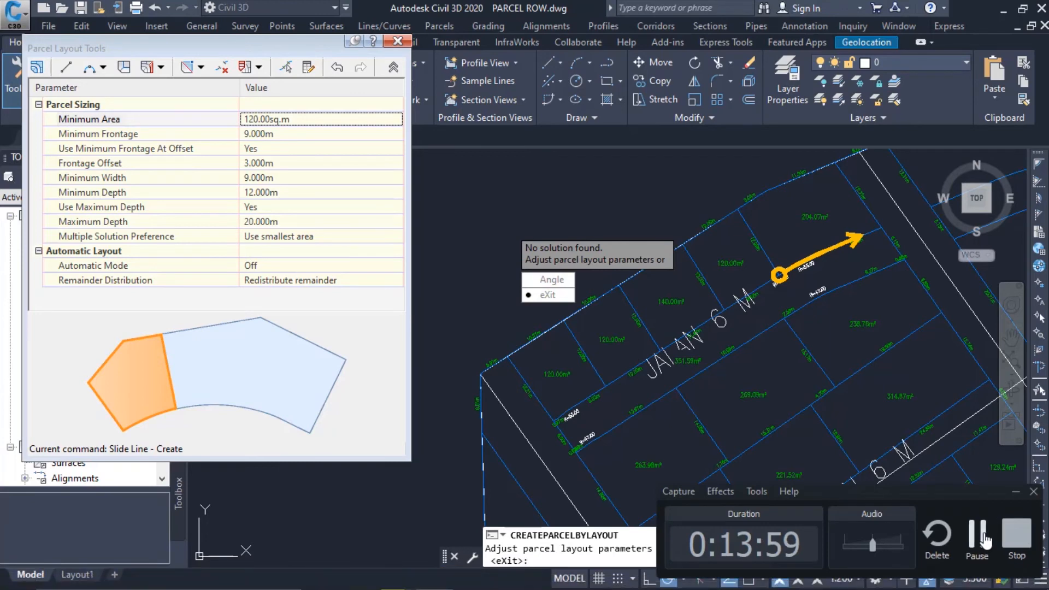
pyautogui.click(984, 538)
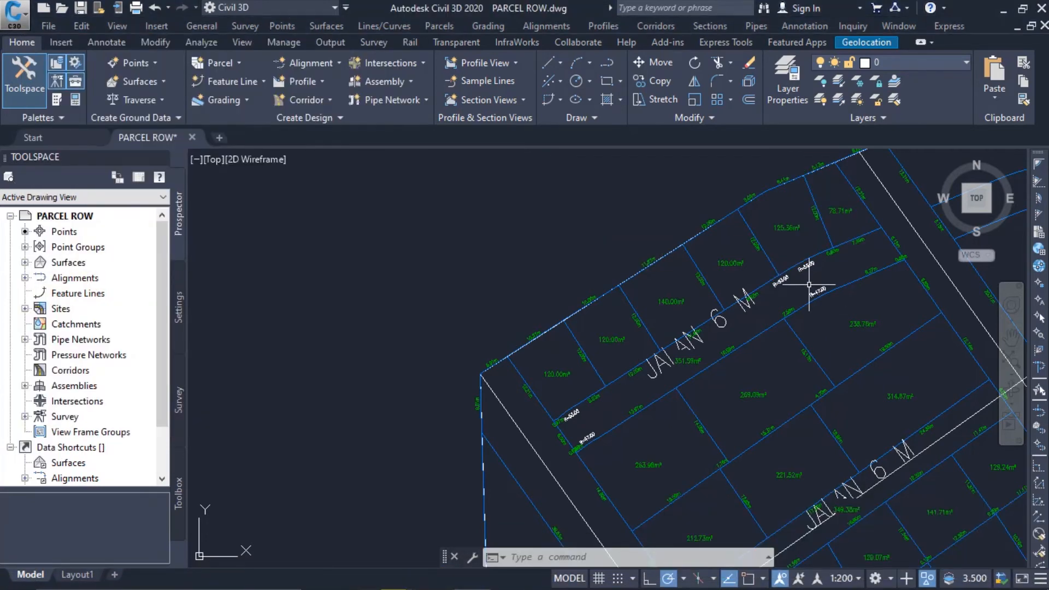
# - Open the Parcel Creation Tools for the curved block north of JALAN 6 M and set the minimum area to 150 sq.m
pyautogui.moveTo(807, 286)
pyautogui.mouseDown(button='middle')
pyautogui.moveTo(745, 276)
pyautogui.moveTo(560, 339)
pyautogui.moveTo(428, 344)
pyautogui.mouseUp(button='middle')
pyautogui.moveTo(579, 344); pyautogui.dragTo(516, 346, button='middle')
pyautogui.scroll(2, 555, 344)
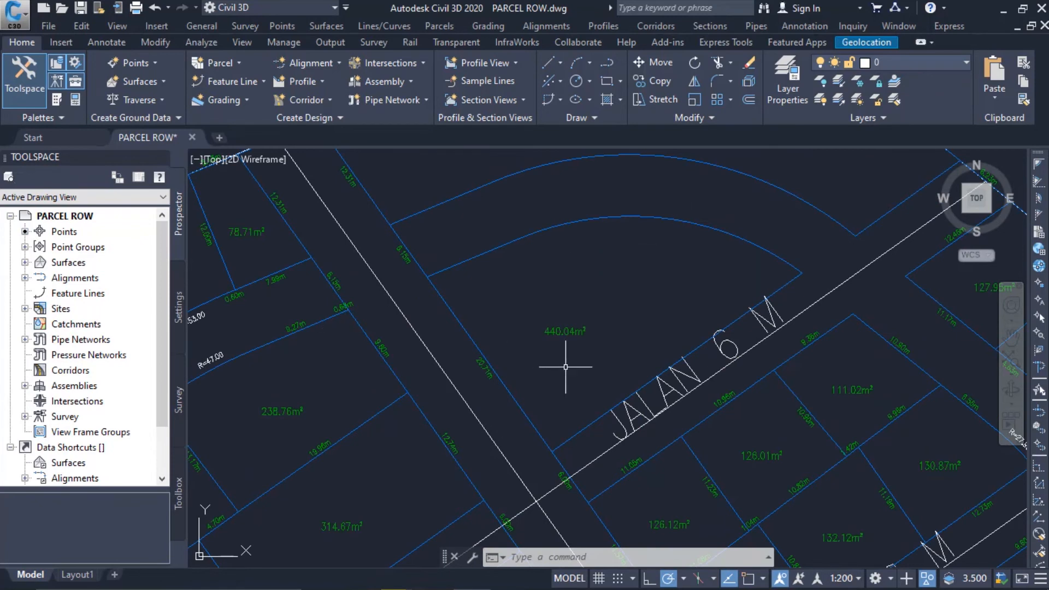
pyautogui.click(237, 66)
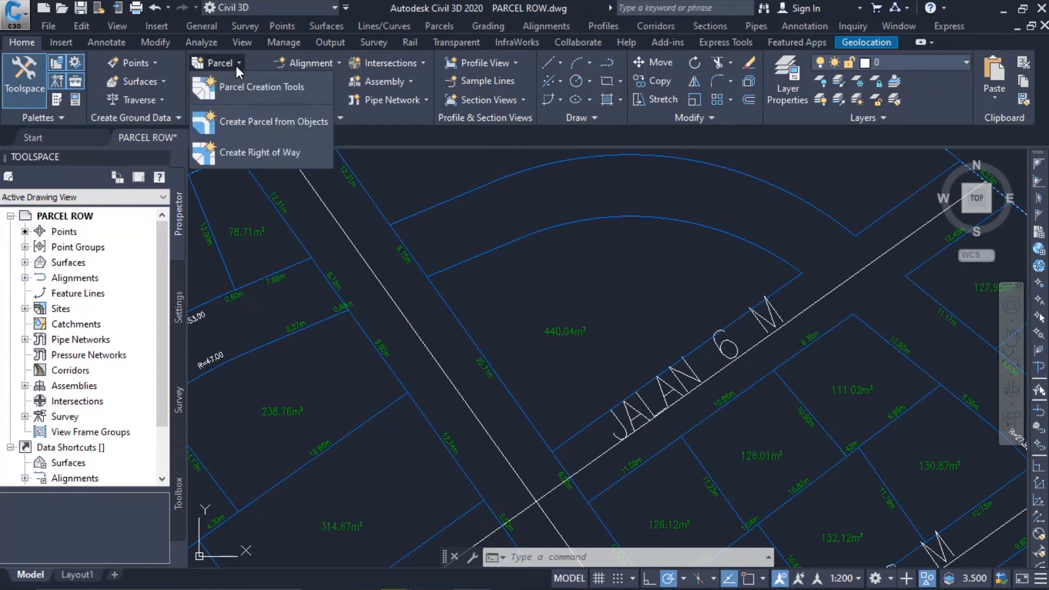
pyautogui.click(258, 88)
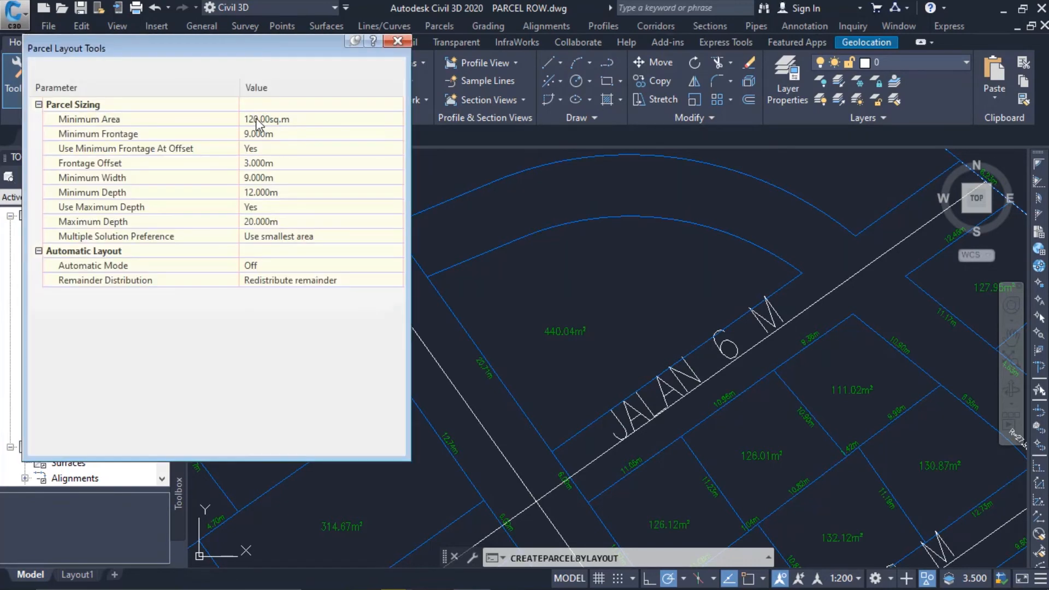
pyautogui.click(307, 121)
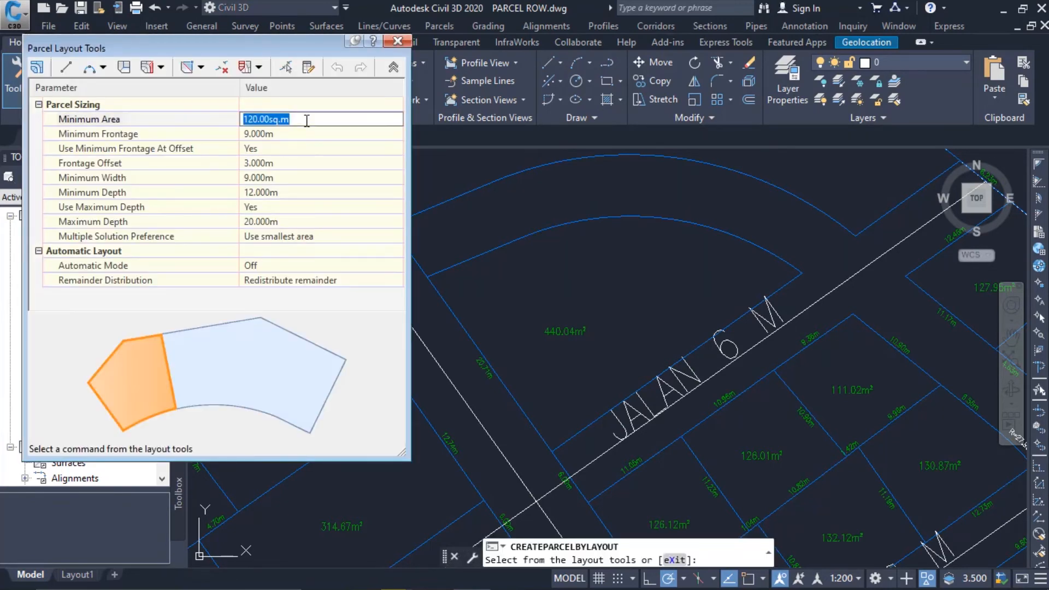
pyautogui.write('1')
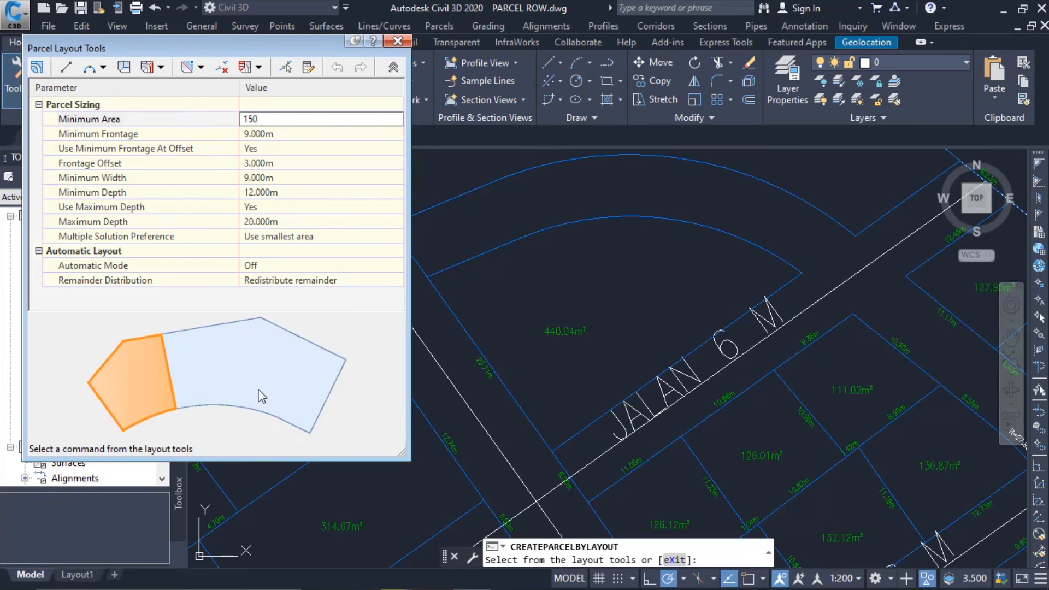
pyautogui.write('50')
pyautogui.press('Return')
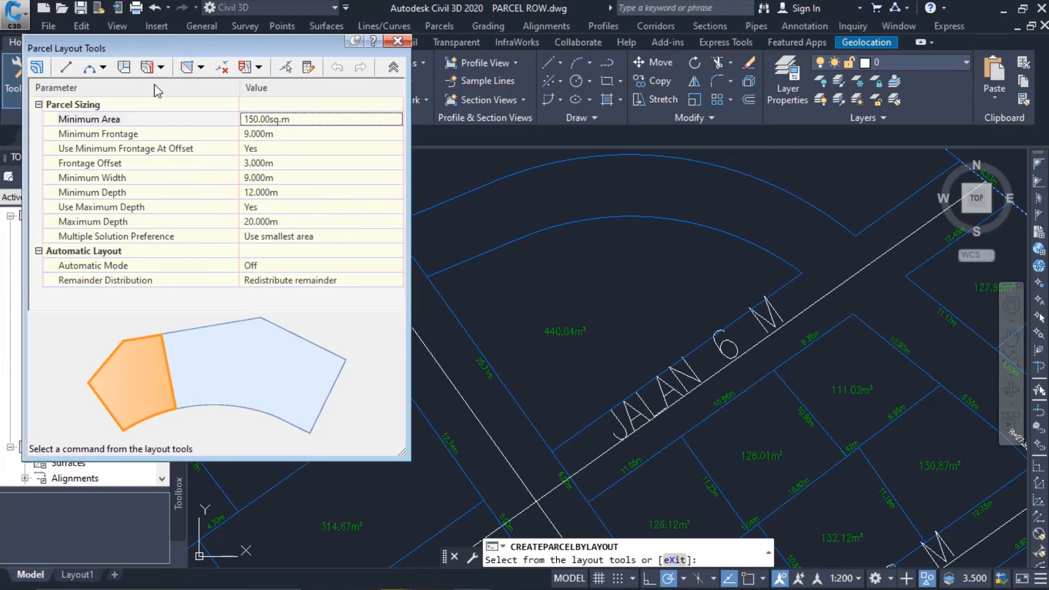
# - Start Swing Line - Create, select the curved block and define its frontage from the eastern corner along JALAN 6 M to partway up the western edge
pyautogui.click(162, 71)
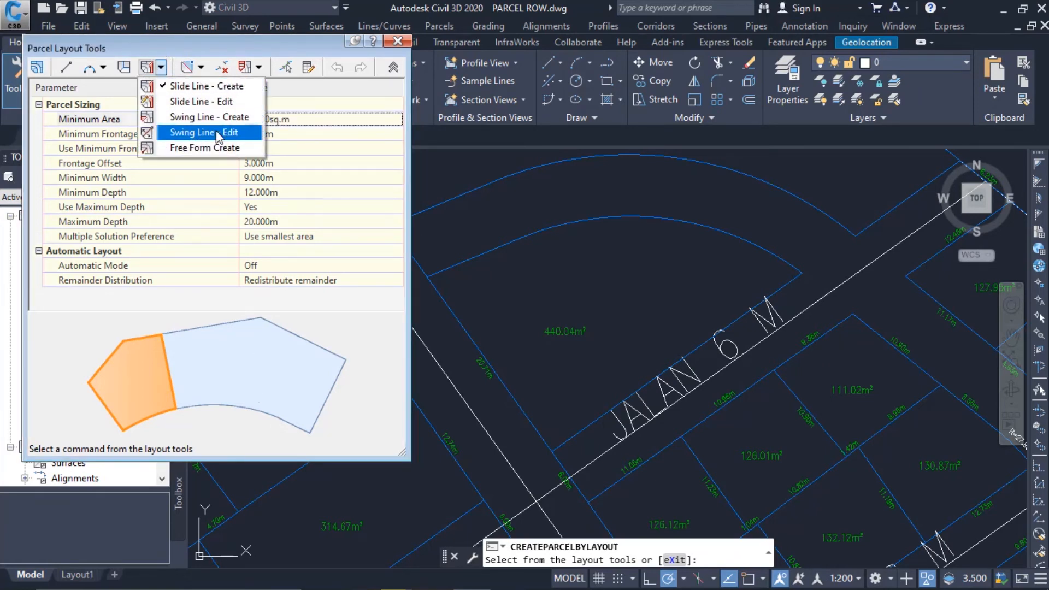
pyautogui.click(225, 118)
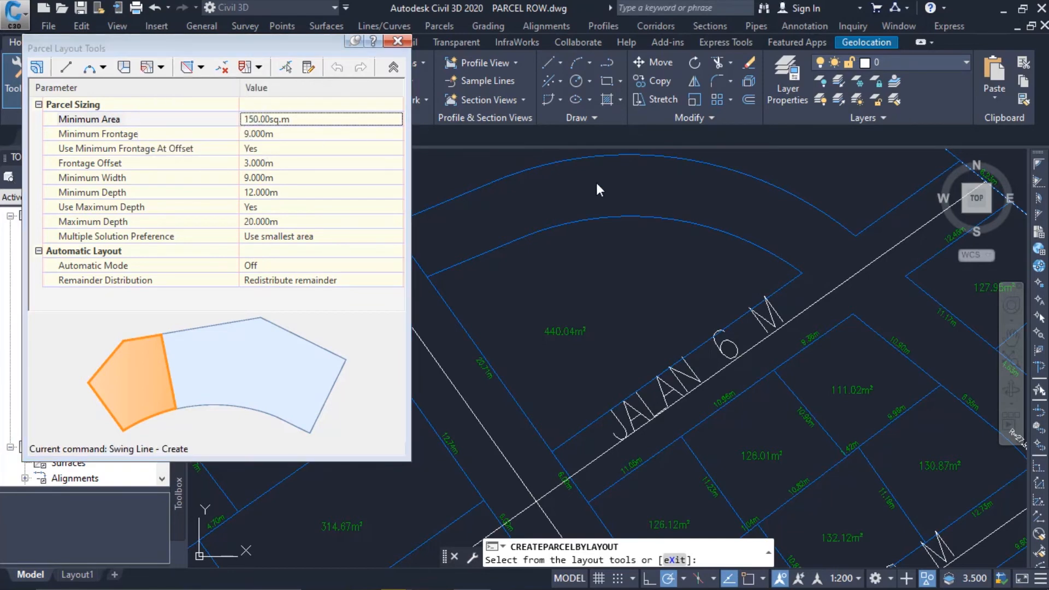
pyautogui.click(478, 475)
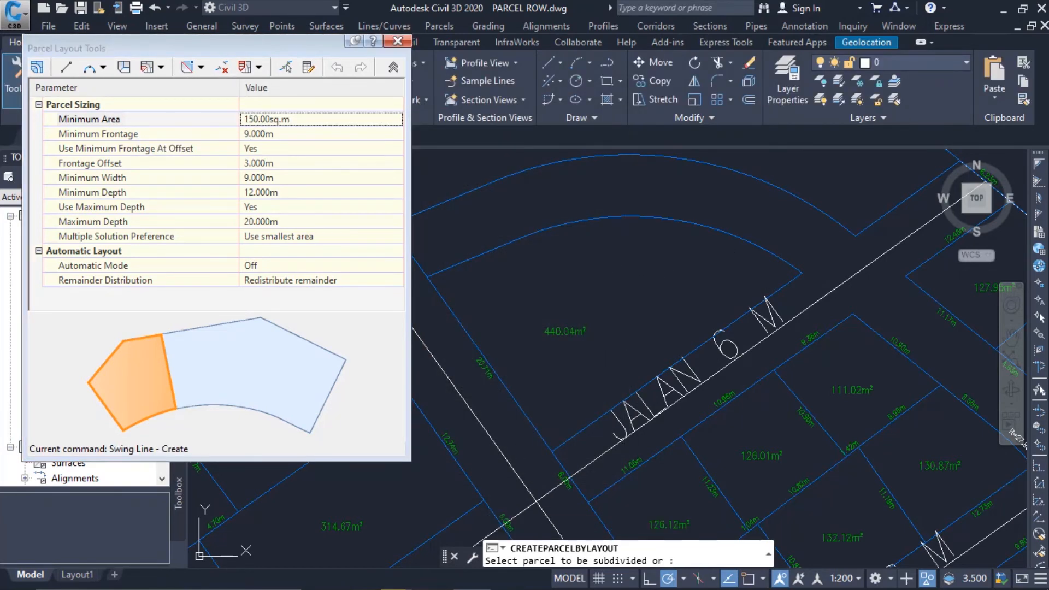
pyautogui.click(564, 330)
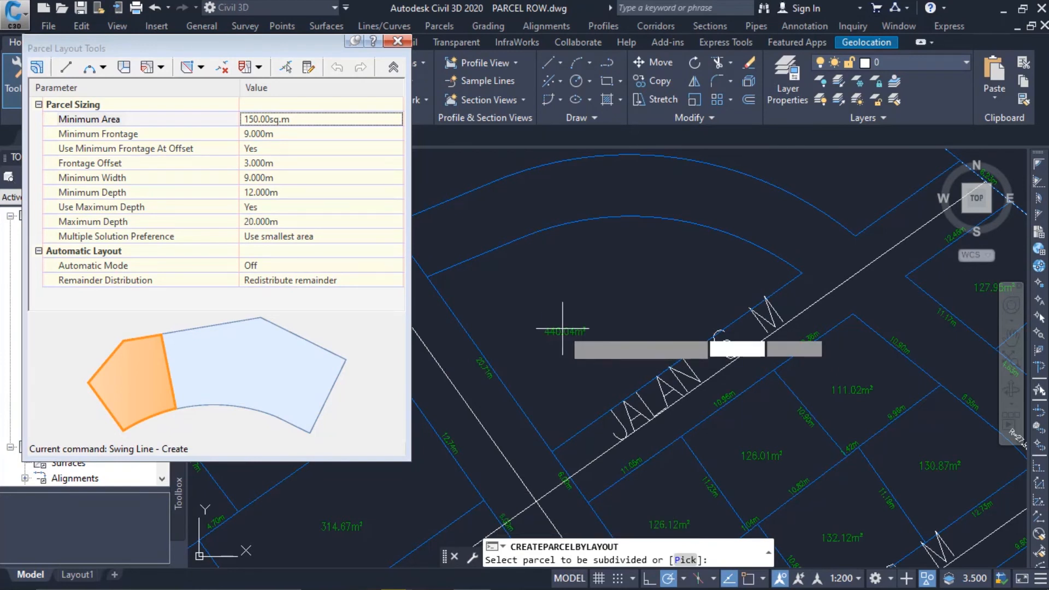
pyautogui.click(805, 270)
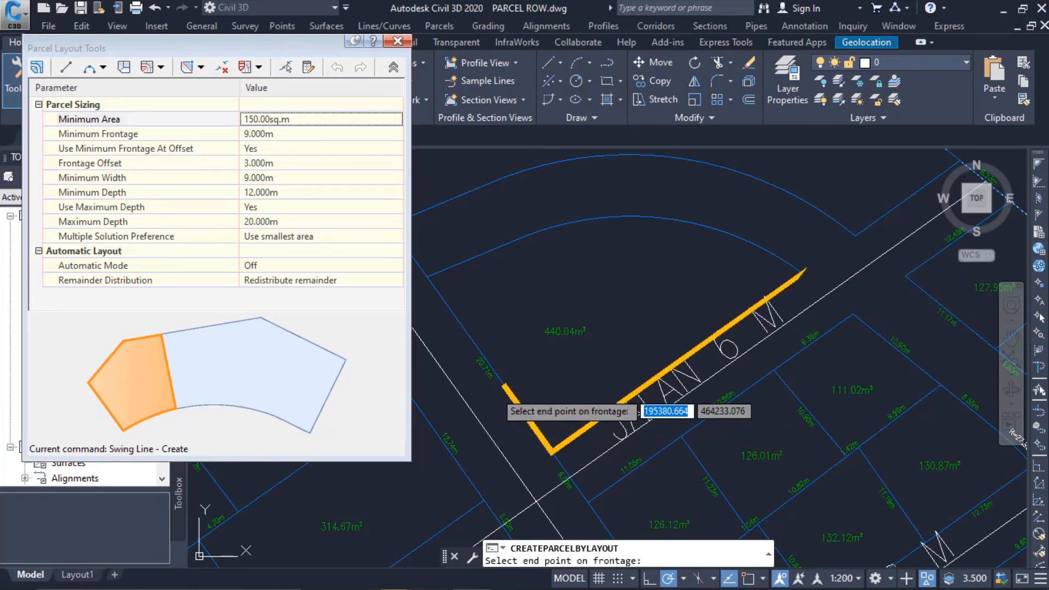
pyautogui.click(503, 386)
# - Place the swing point on the block's curved northern edge, accept the resulting lot and dismiss the minimum frontage message
pyautogui.click(597, 213)
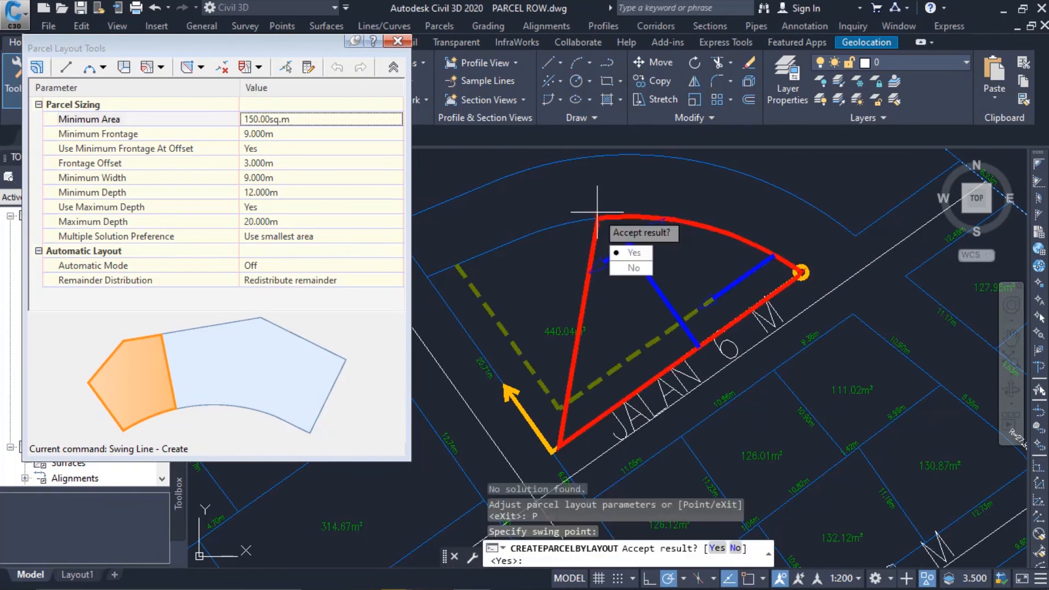
pyautogui.click(639, 255)
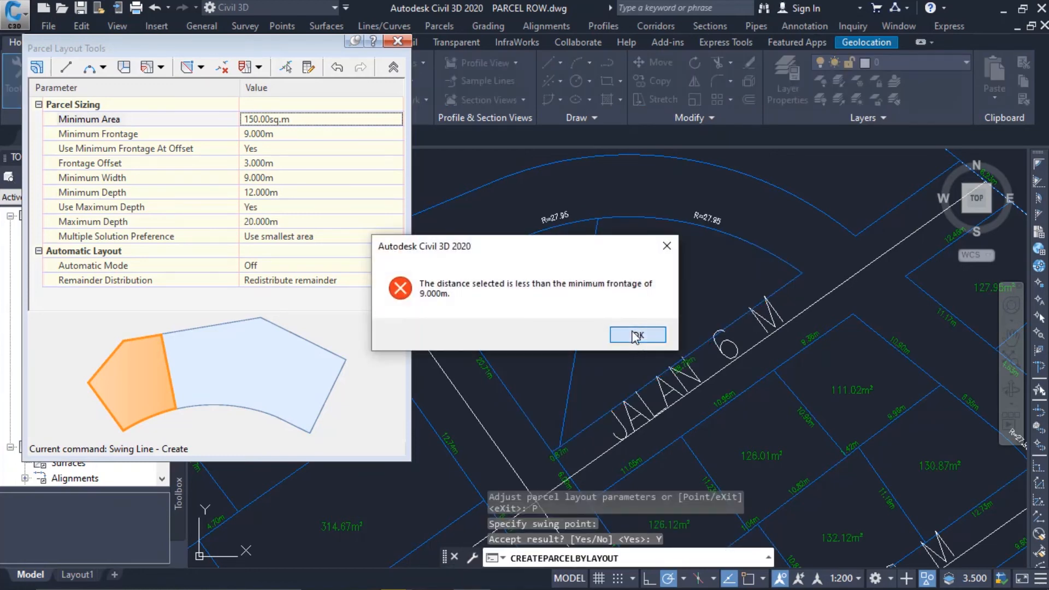
pyautogui.click(637, 335)
# - Divide the large northern parcel using Free Form Create, with a lot line from its curved southern edge to the northern corner
pyautogui.scroll(-2, 579, 276)
pyautogui.moveTo(579, 276)
pyautogui.mouseDown(button='middle')
pyautogui.moveTo(636, 275)
pyautogui.moveTo(618, 339)
pyautogui.mouseUp(button='middle')
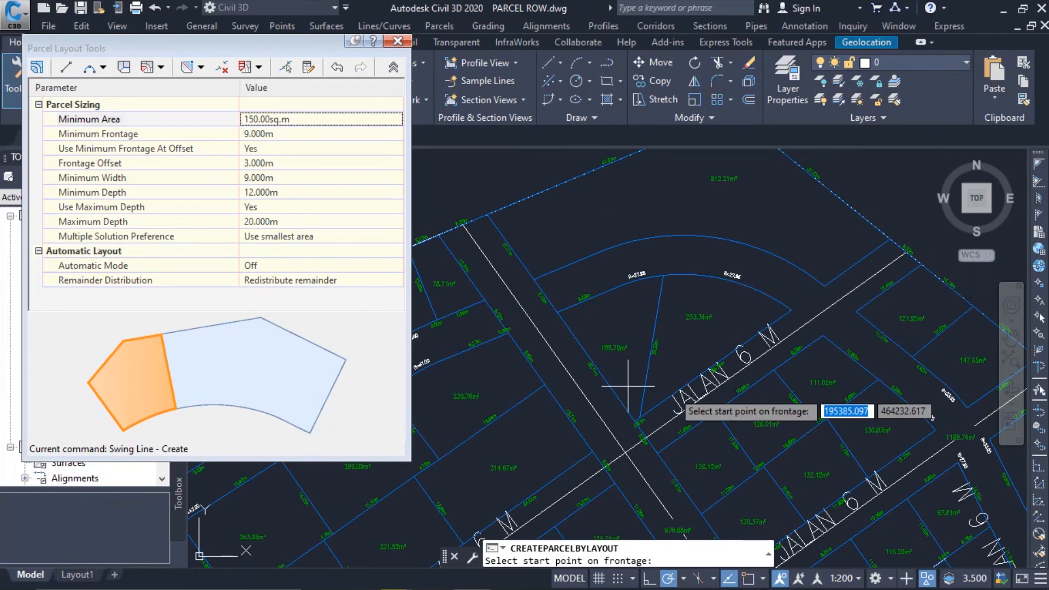
pyautogui.moveTo(718, 200); pyautogui.dragTo(727, 285, button='middle')
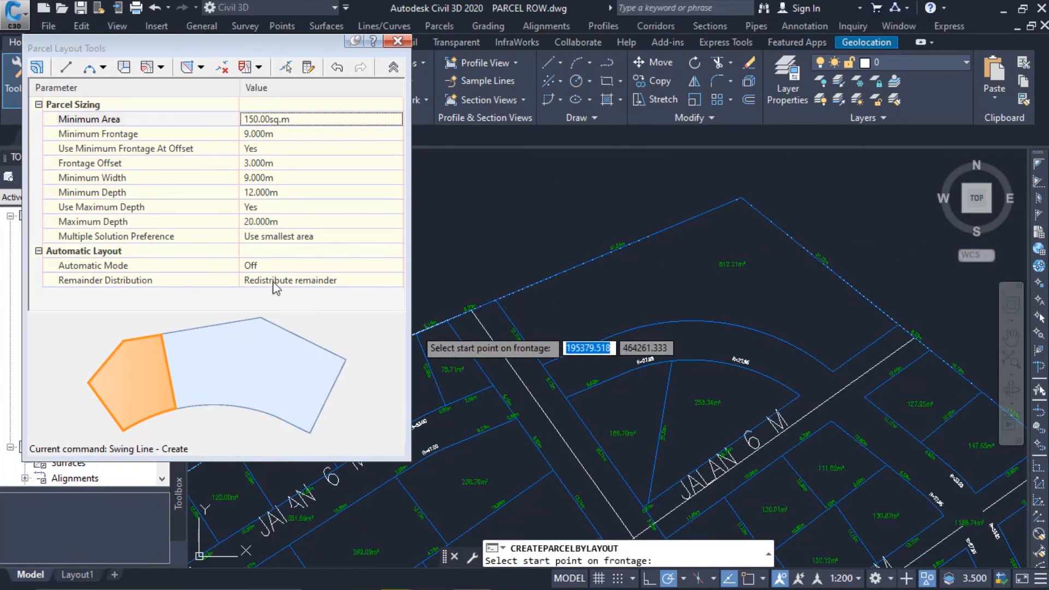
pyautogui.click(160, 67)
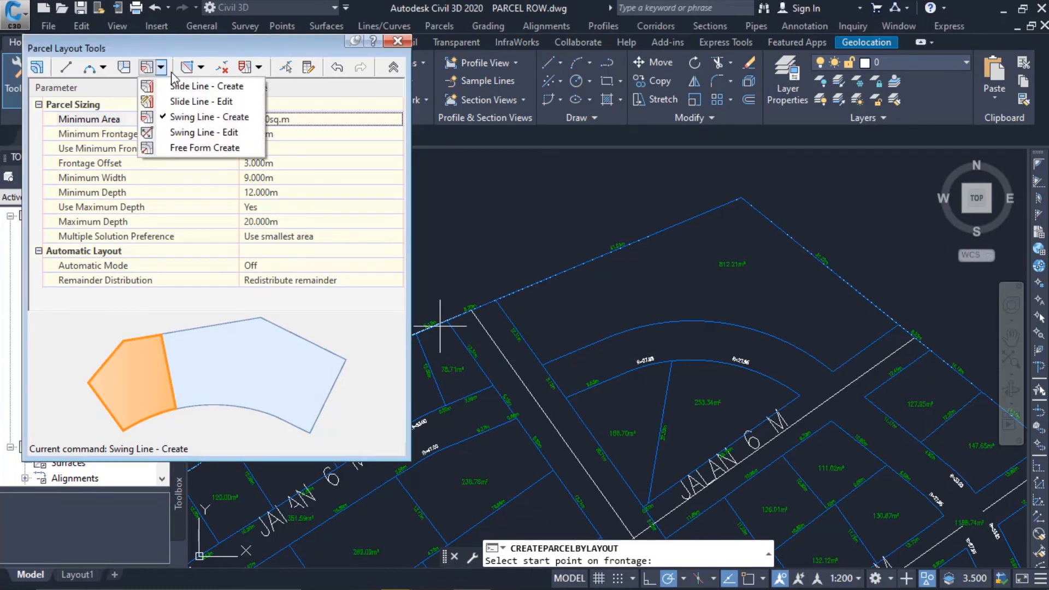
pyautogui.click(222, 153)
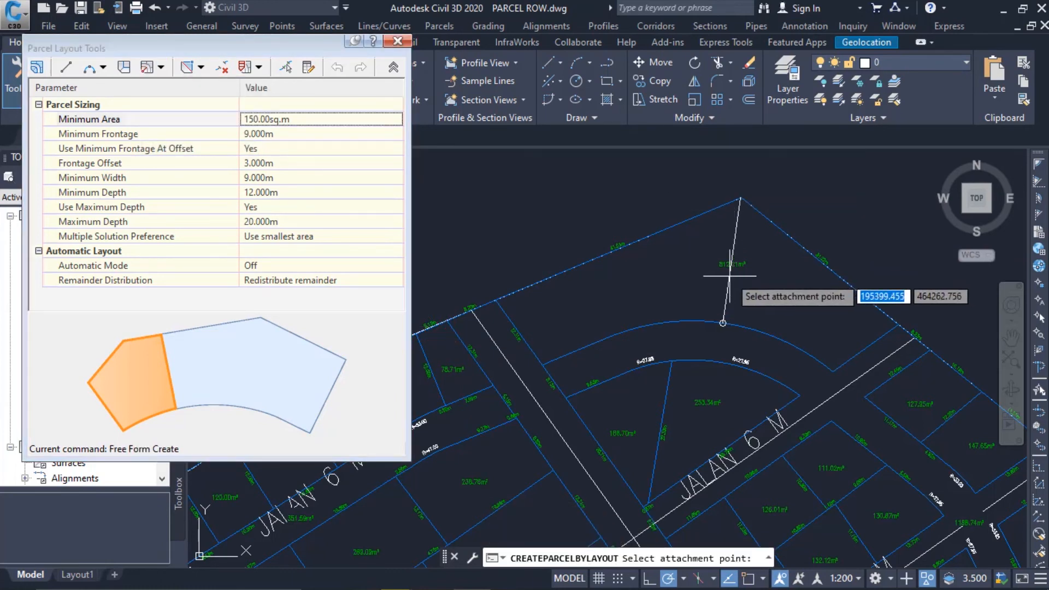
pyautogui.click(723, 323)
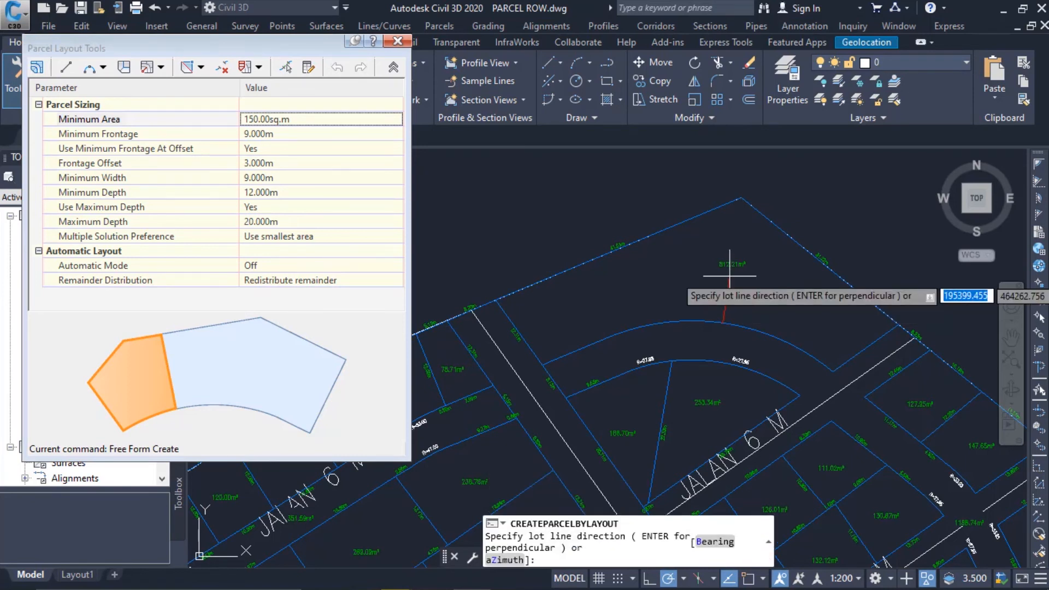
pyautogui.click(745, 178)
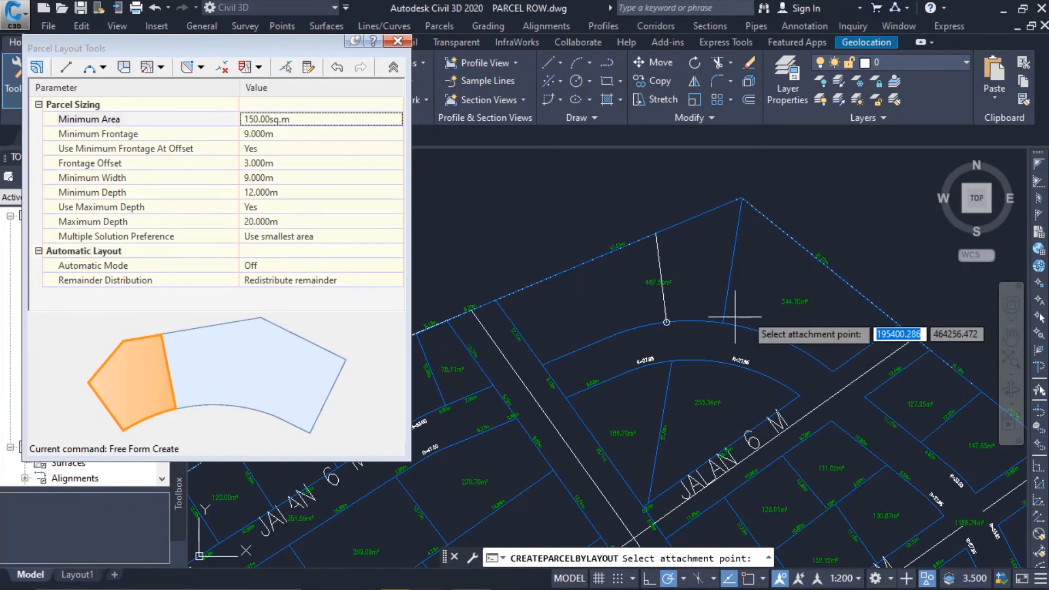
# - Switch to Slide Line - Create and set the remainder distribution to Place remainder in last parcel
pyautogui.click(160, 67)
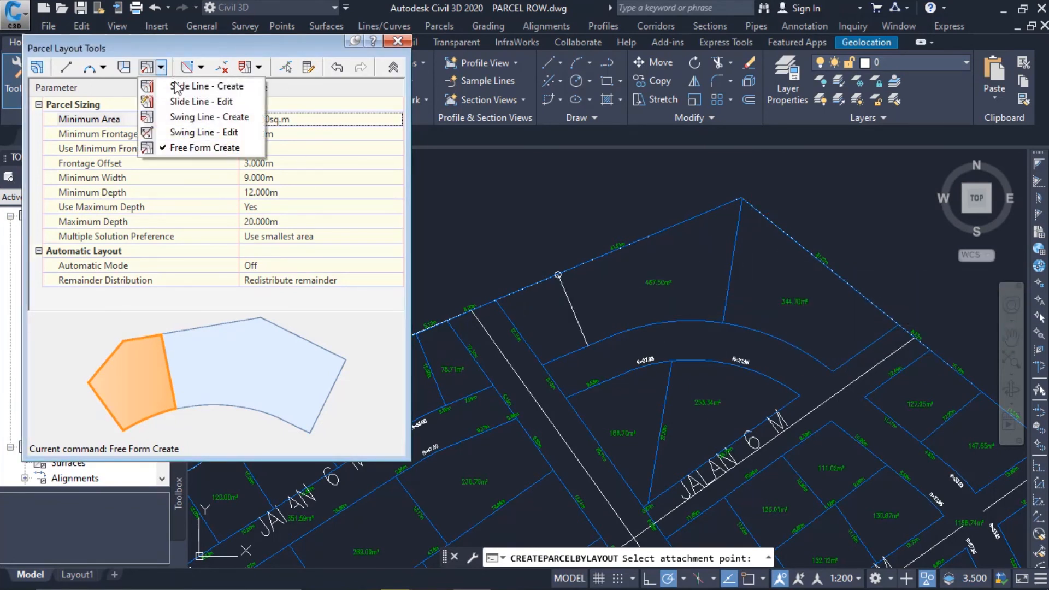
pyautogui.click(175, 87)
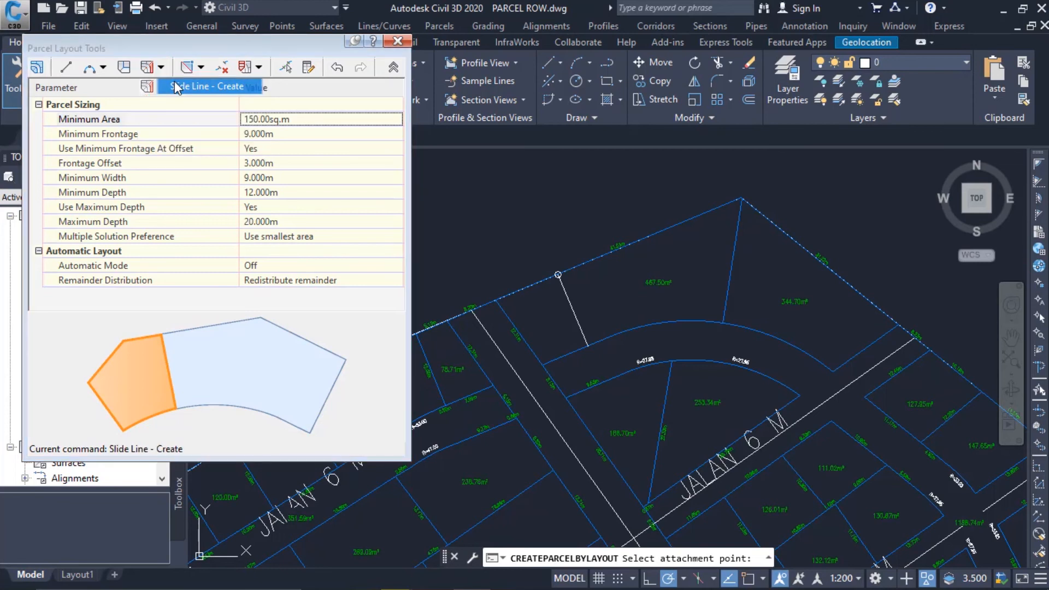
pyautogui.click(329, 280)
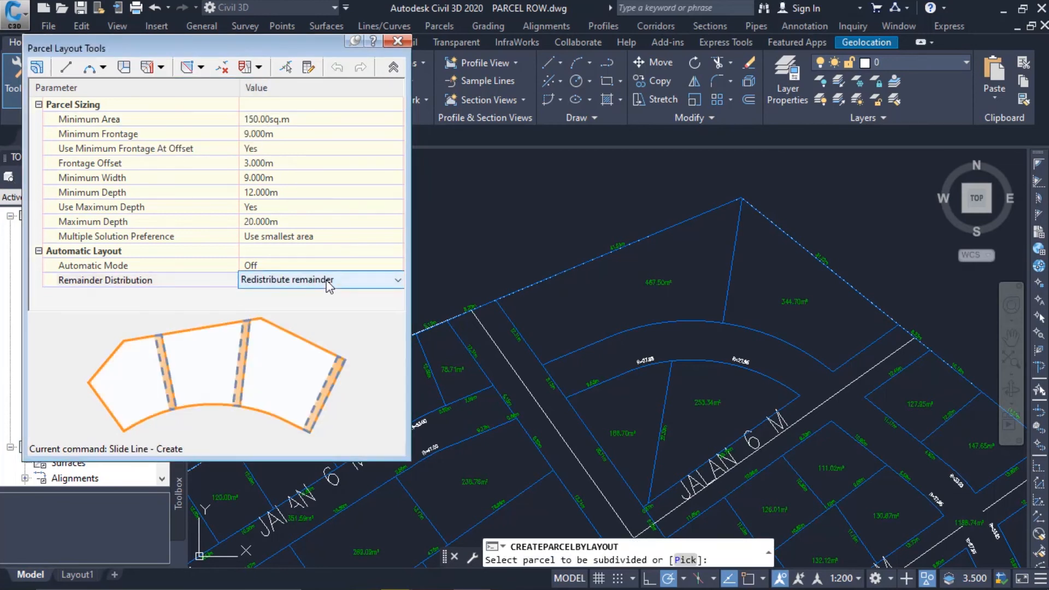
pyautogui.click(329, 280)
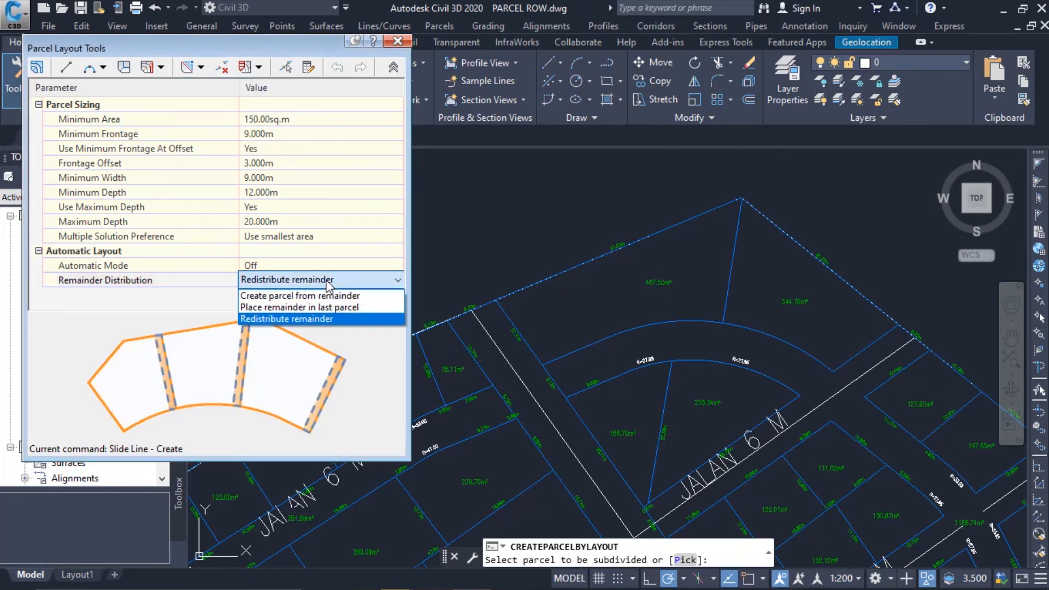
pyautogui.click(363, 308)
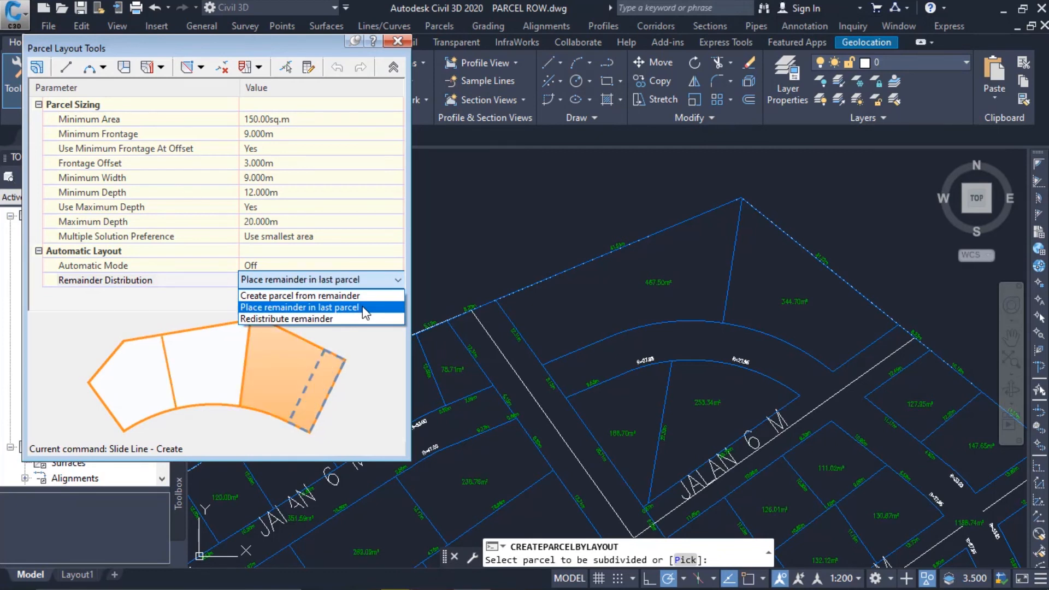
# - Subdivide the northeastern parcel along its curved southern frontage with lot lines at 90 degrees, accept the result and dismiss the frontage message
pyautogui.click(793, 300)
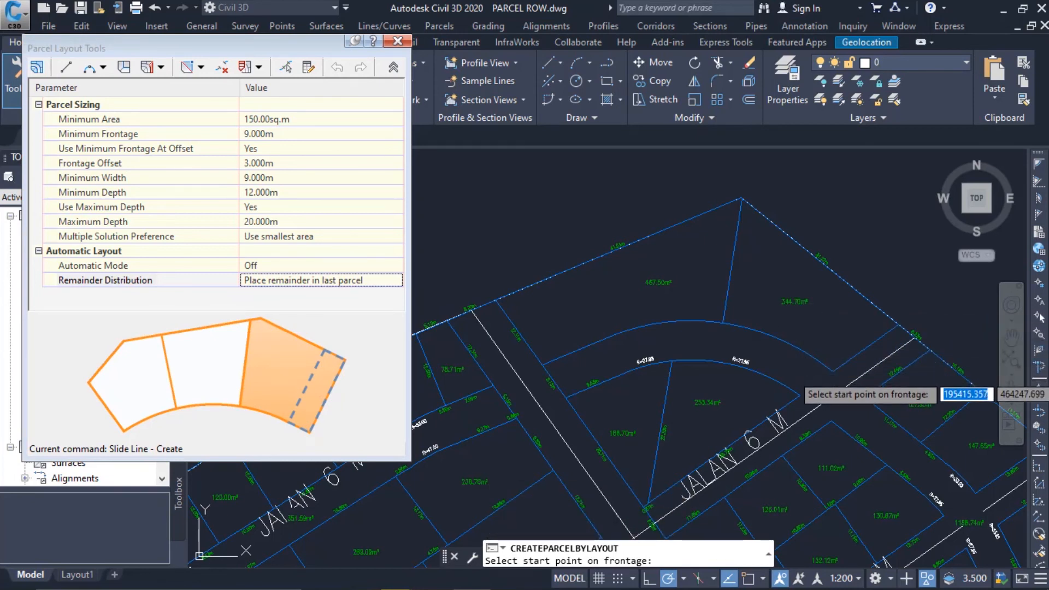
pyautogui.click(792, 375)
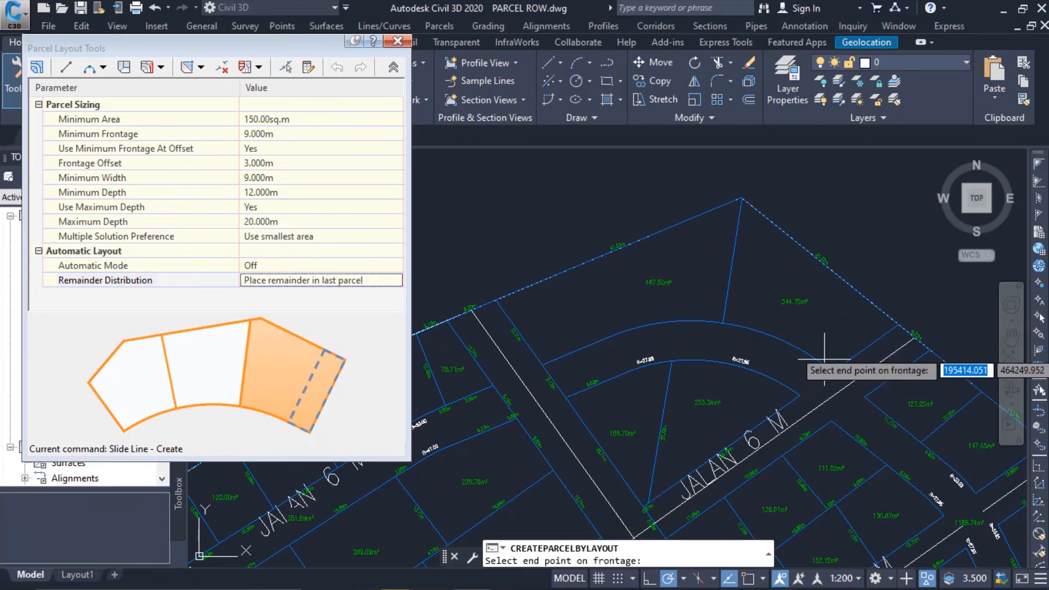
pyautogui.click(745, 321)
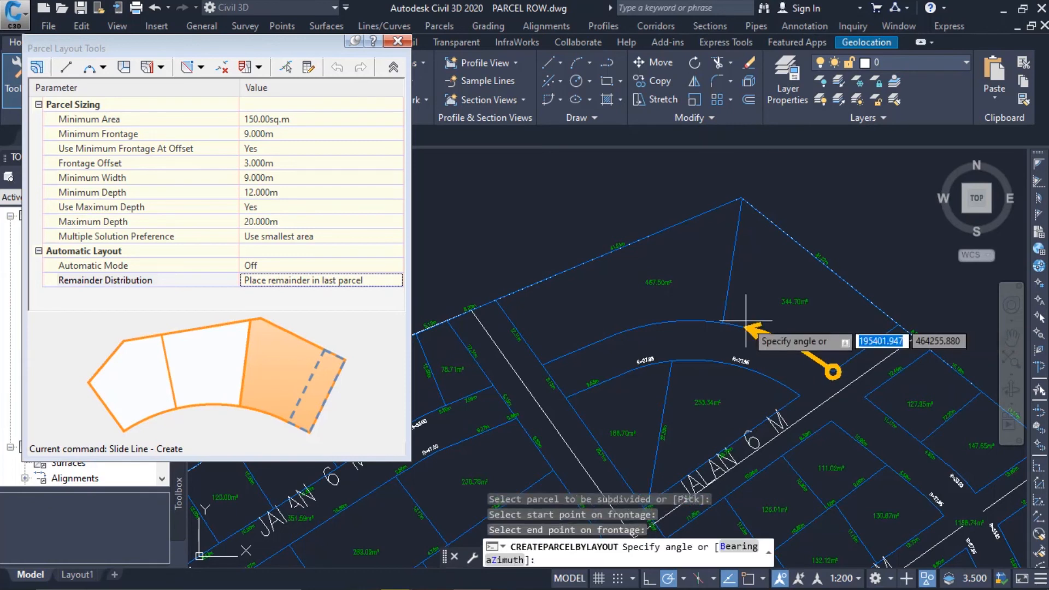
pyautogui.write('90')
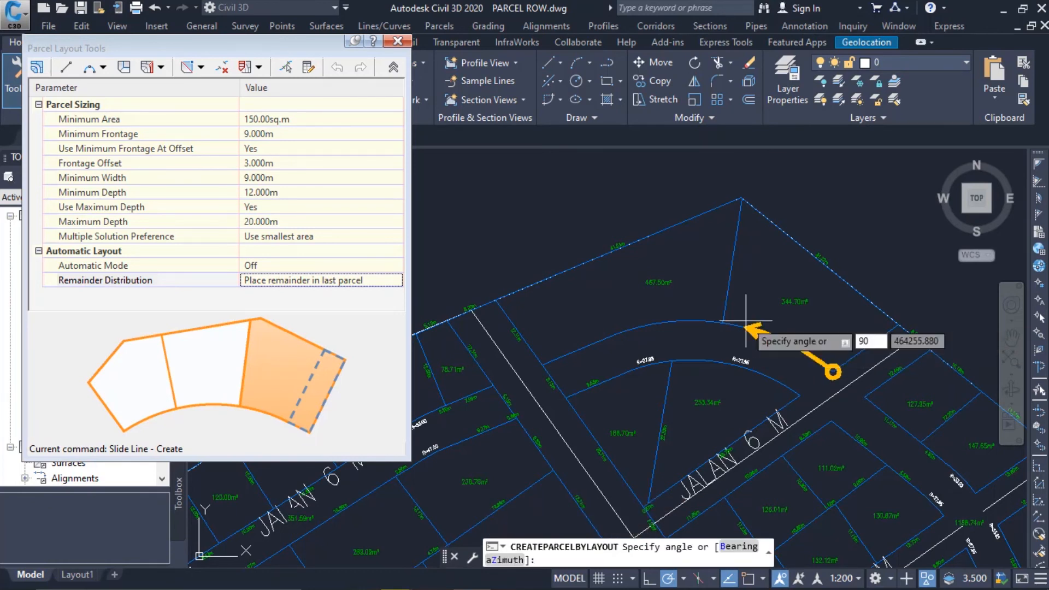
pyautogui.press('Return')
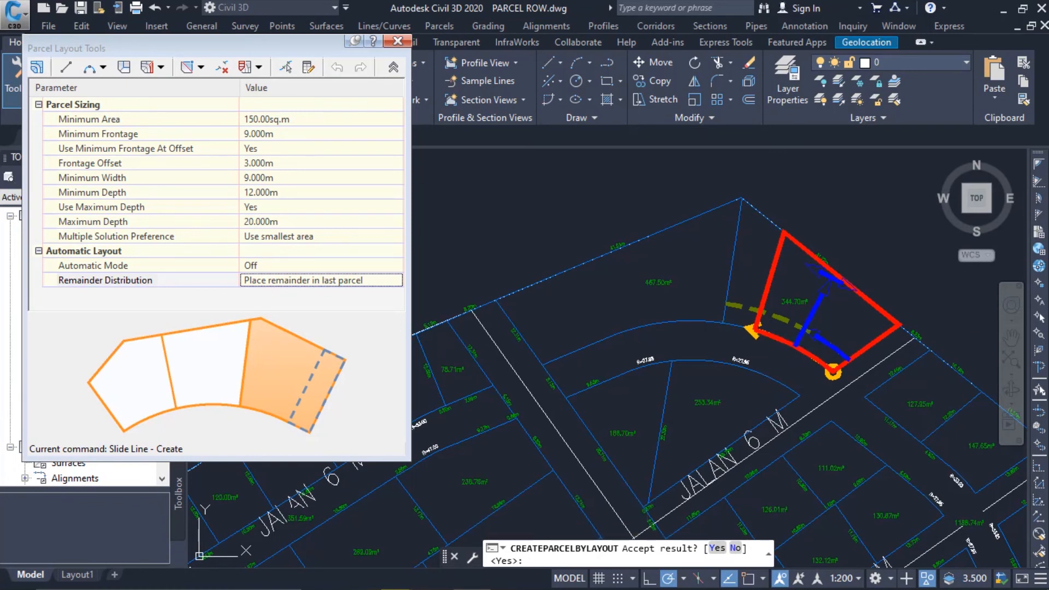
pyautogui.press('Return')
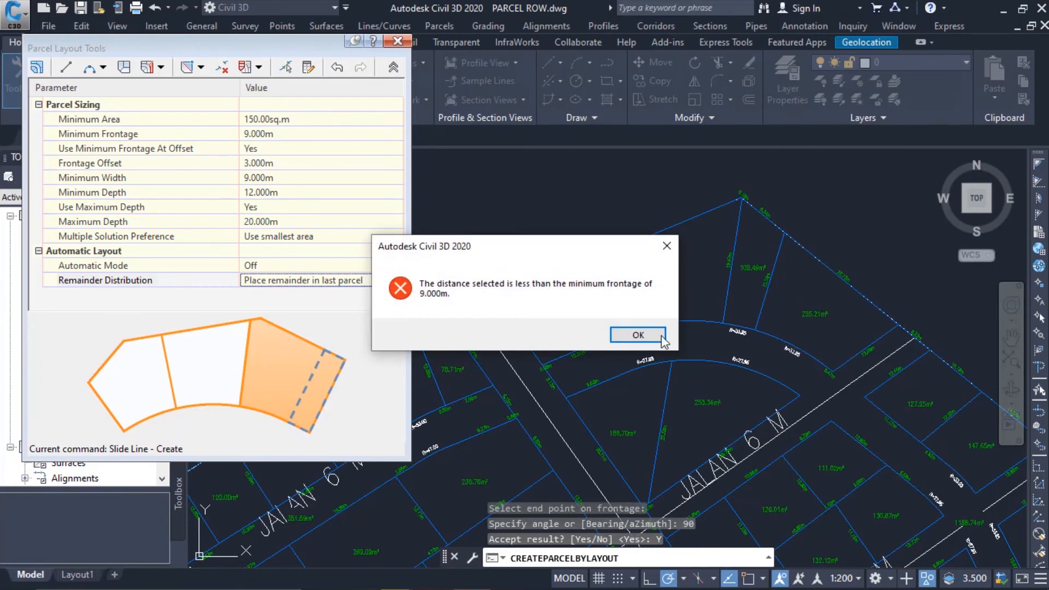
pyautogui.click(637, 336)
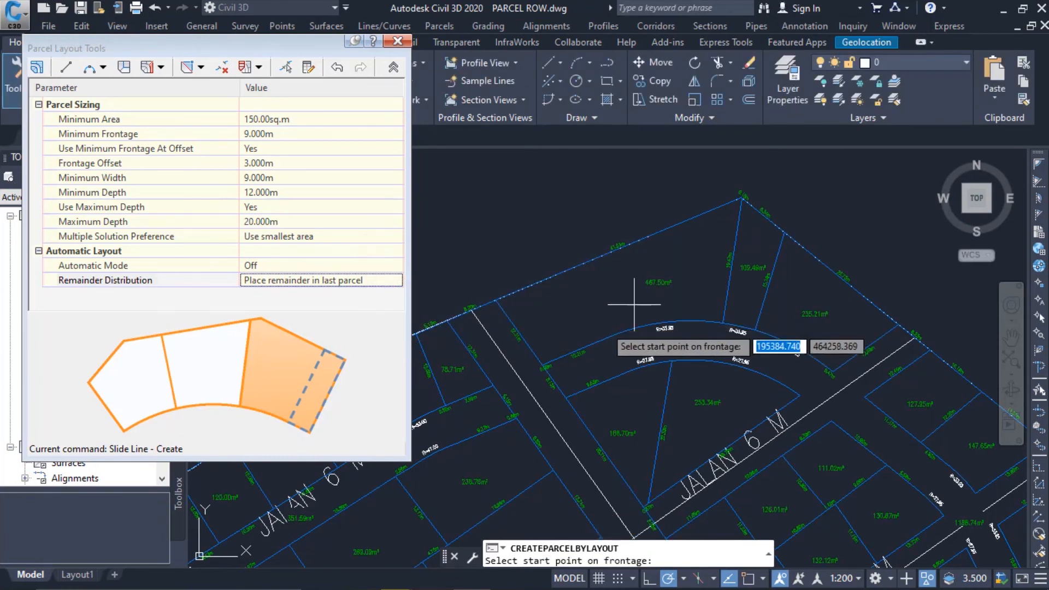
# - Set the remainder distribution to Redistribute remainder and restart Slide Line - Create
pyautogui.click(169, 291)
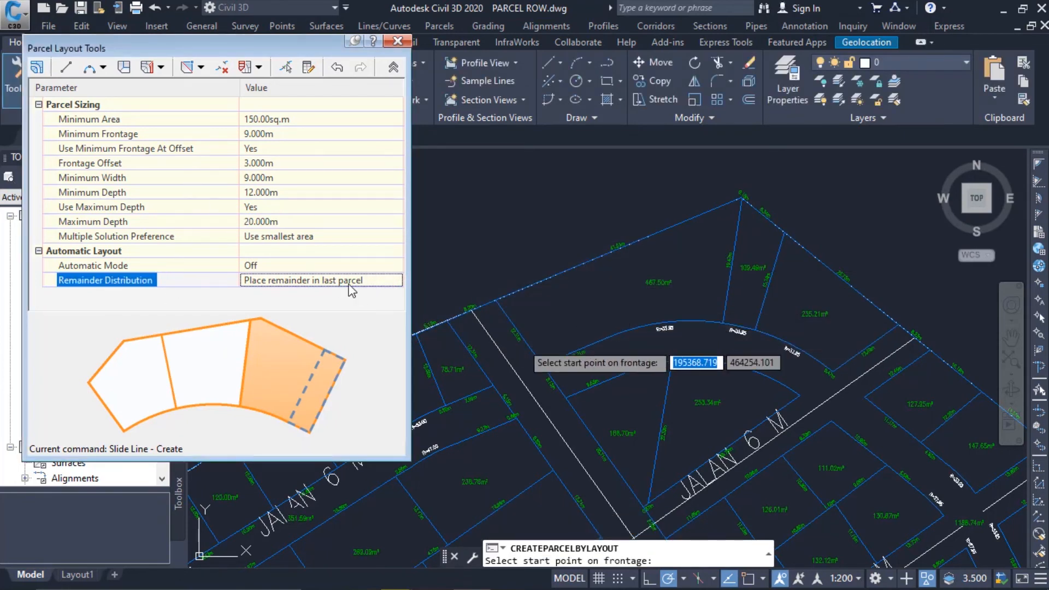
pyautogui.click(347, 281)
pyautogui.click(347, 280)
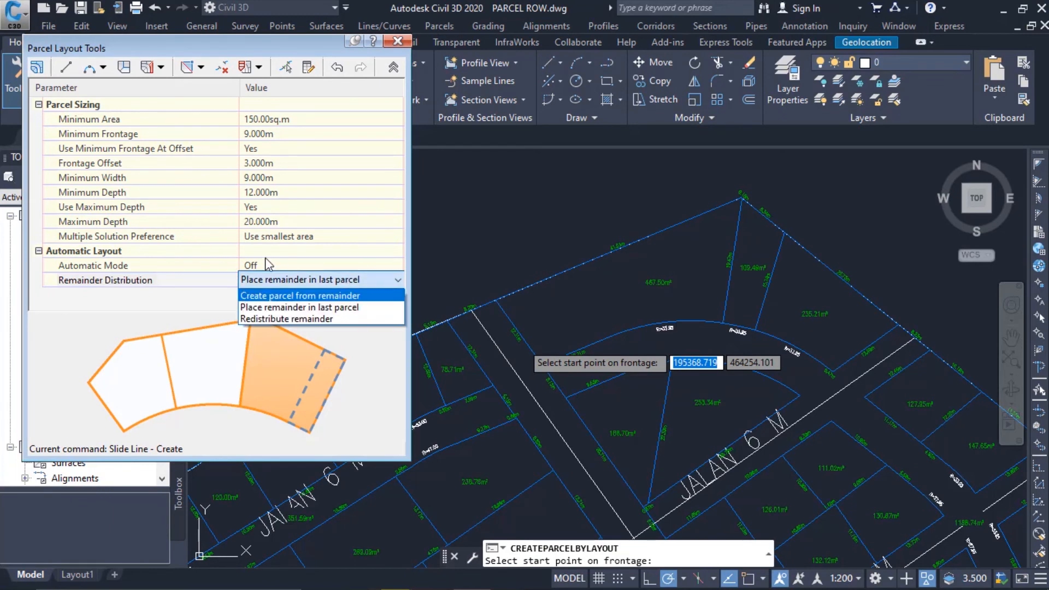
pyautogui.click(302, 318)
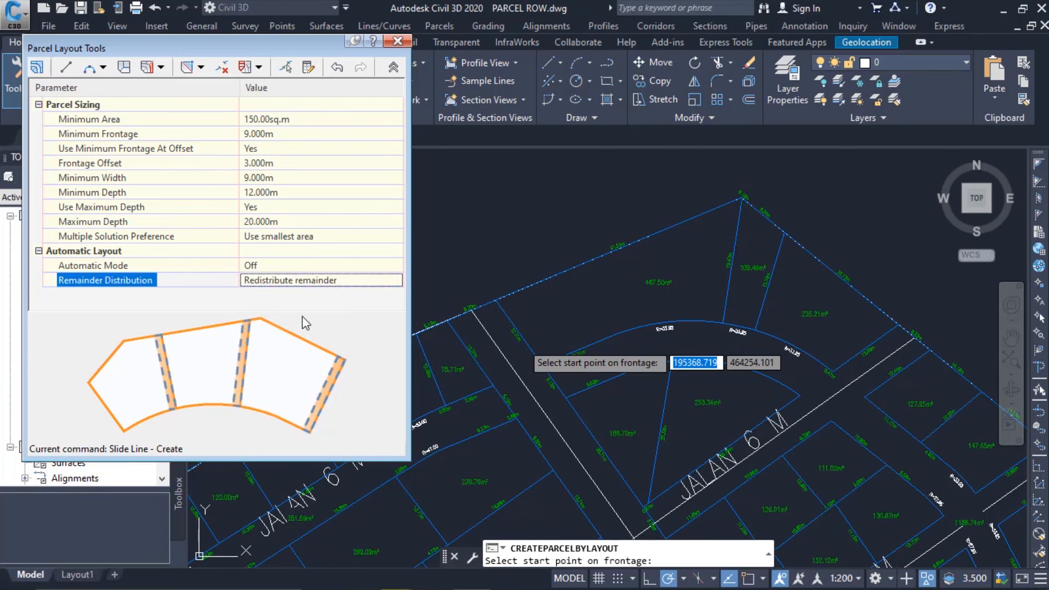
pyautogui.click(160, 67)
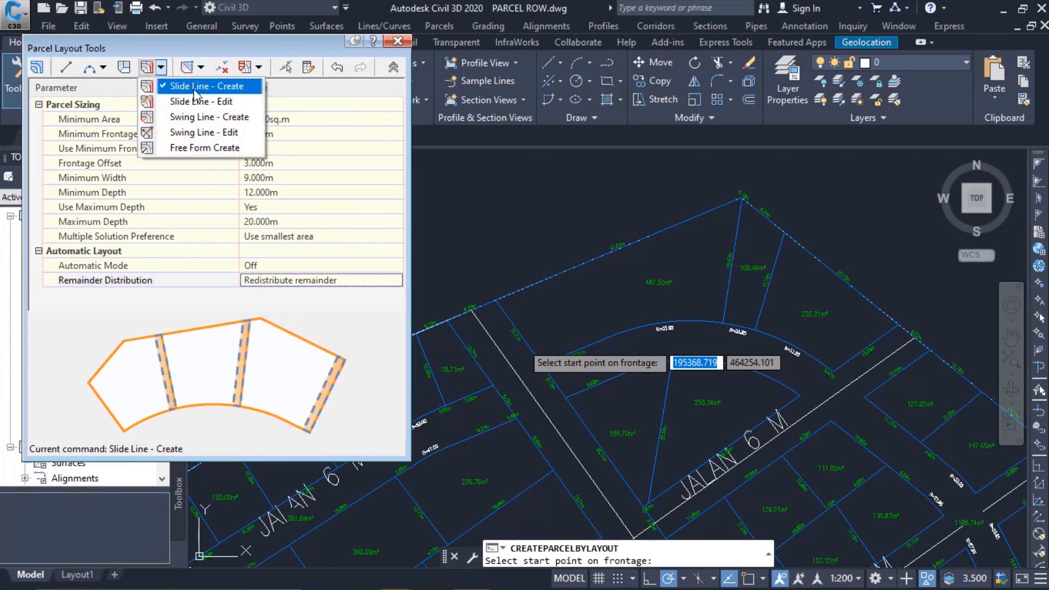
pyautogui.click(197, 89)
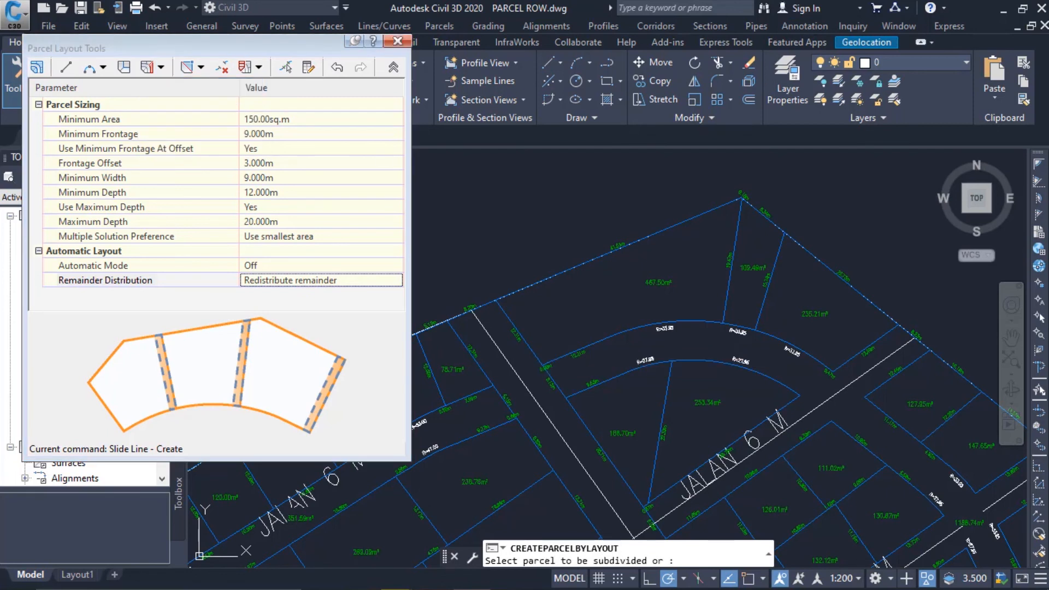
# - Select the large northern parcel and define its frontage from the southwestern corner along the curved southern edge, with lot lines at 90 degrees
pyautogui.click(649, 287)
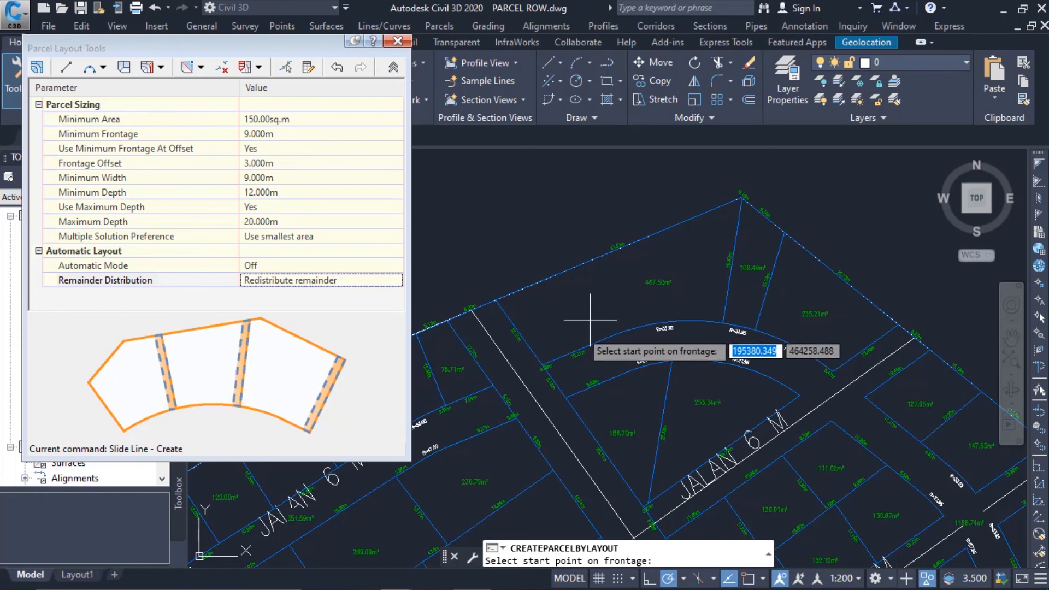
pyautogui.click(543, 364)
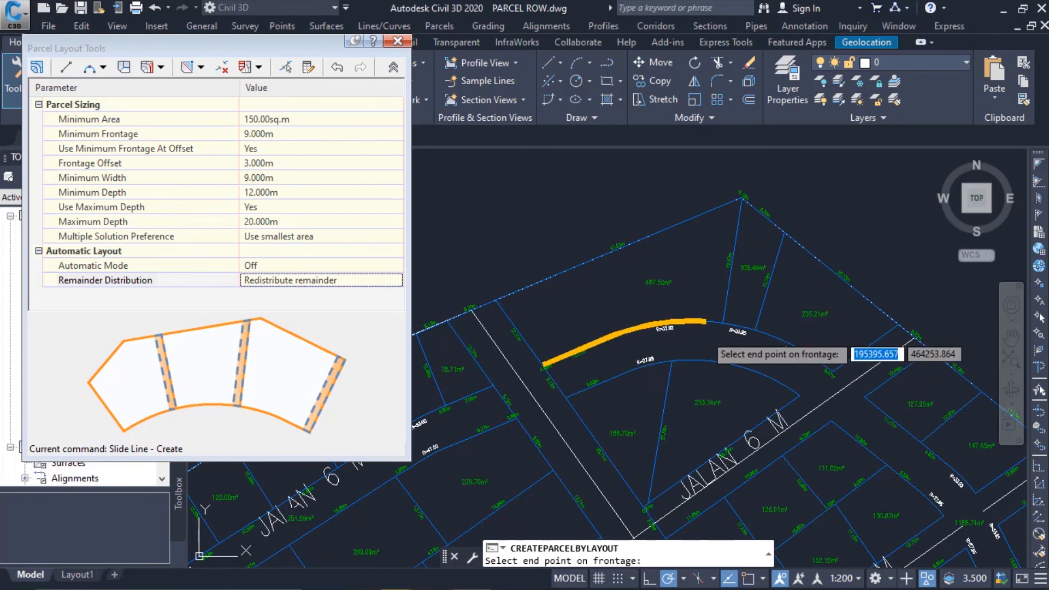
pyautogui.click(703, 329)
pyautogui.write('90')
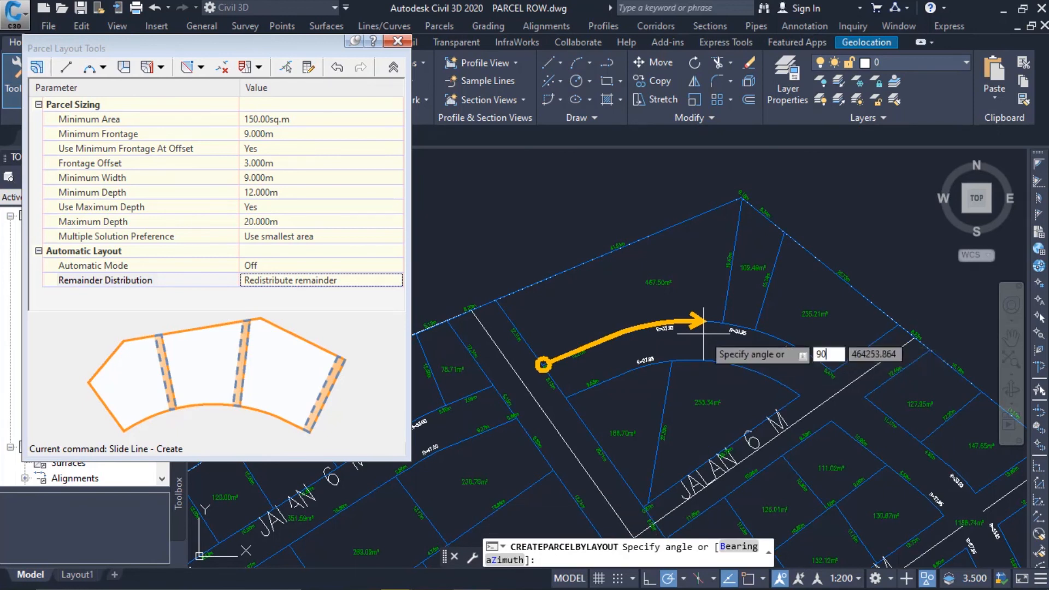
pyautogui.press('Return')
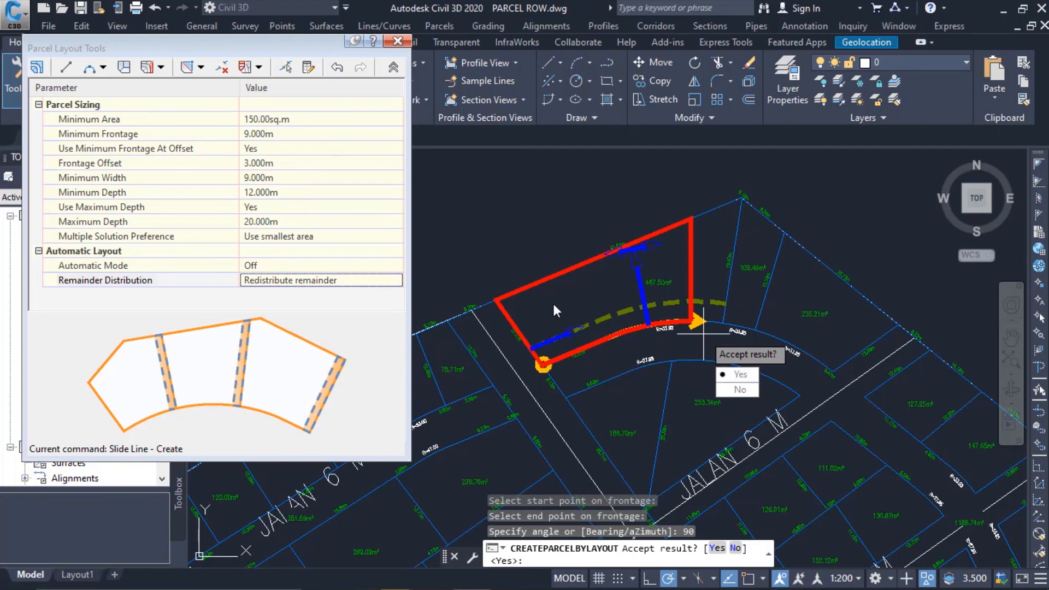
# - Set the minimum area to 120 sq.m, accept the proposed lots in the large northern parcel and dismiss the frontage message
pyautogui.click(298, 121)
pyautogui.write('12')
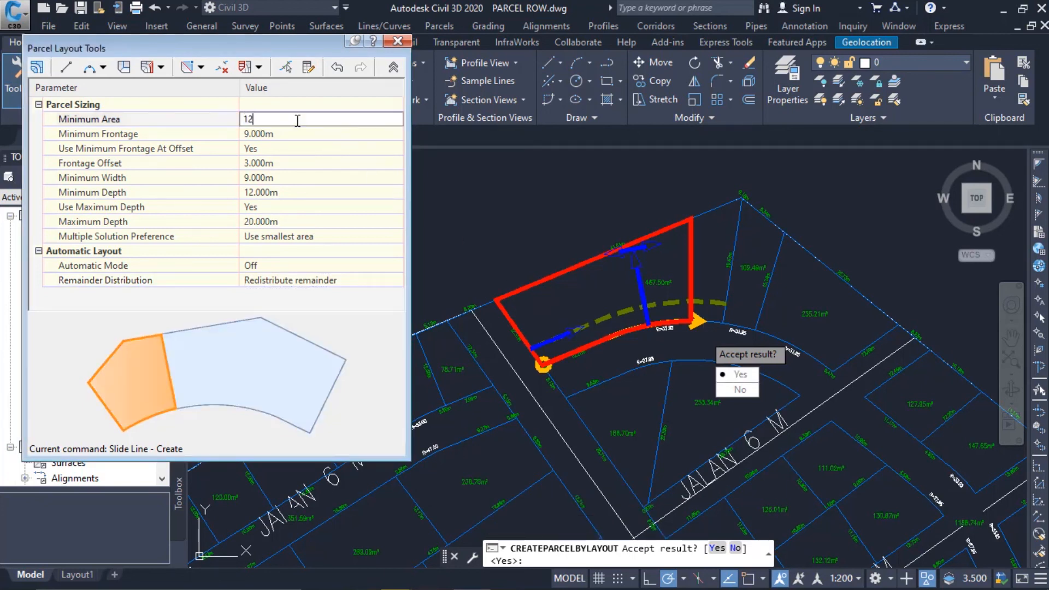
pyautogui.write('0')
pyautogui.press('Return')
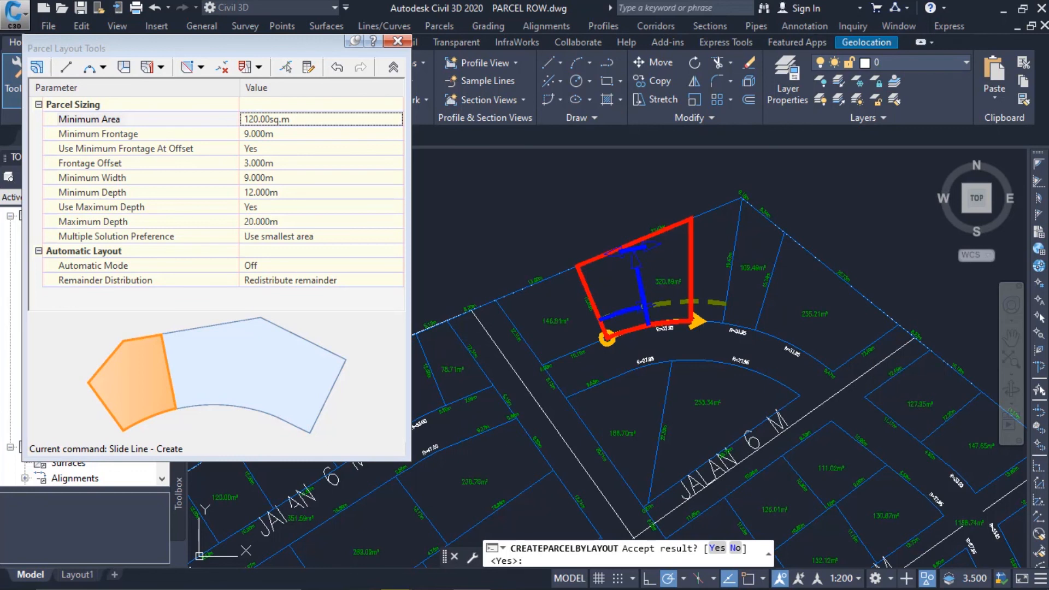
pyautogui.write('Y')
pyautogui.press('Return')
pyautogui.click(642, 341)
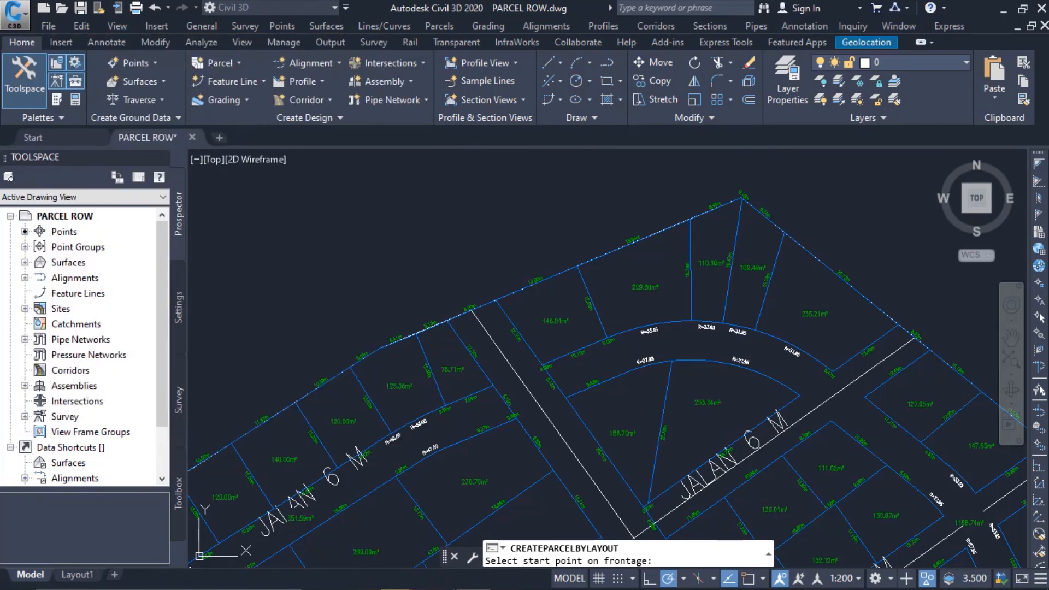
# - Review the subdivided lots across the site, checking the northwestern blocks along JALAN 10 M and the overall parcel layout
pyautogui.scroll(-5, 733, 168)
pyautogui.moveTo(473, 229)
pyautogui.mouseDown(button='middle')
pyautogui.moveTo(477, 250)
pyautogui.moveTo(461, 176)
pyautogui.moveTo(455, 187)
pyautogui.mouseUp(button='middle')
pyautogui.scroll(-1, 455, 186)
pyautogui.moveTo(542, 344); pyautogui.dragTo(653, 290, button='middle')
pyautogui.moveTo(562, 263); pyautogui.dragTo(573, 354, button='middle')
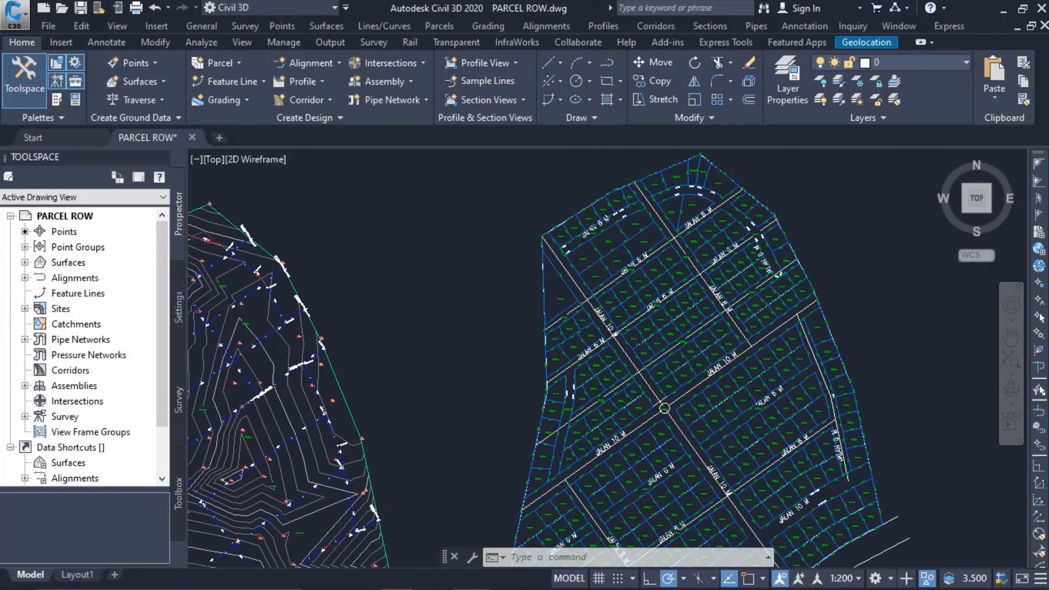
pyautogui.scroll(4, 554, 281)
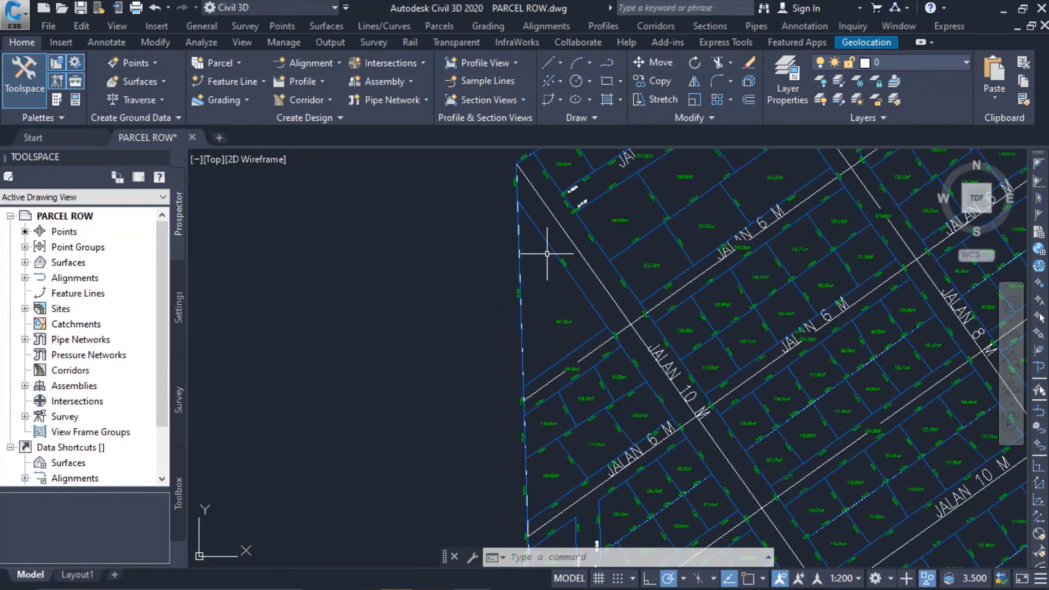
pyautogui.moveTo(545, 306); pyautogui.dragTo(541, 349, button='middle')
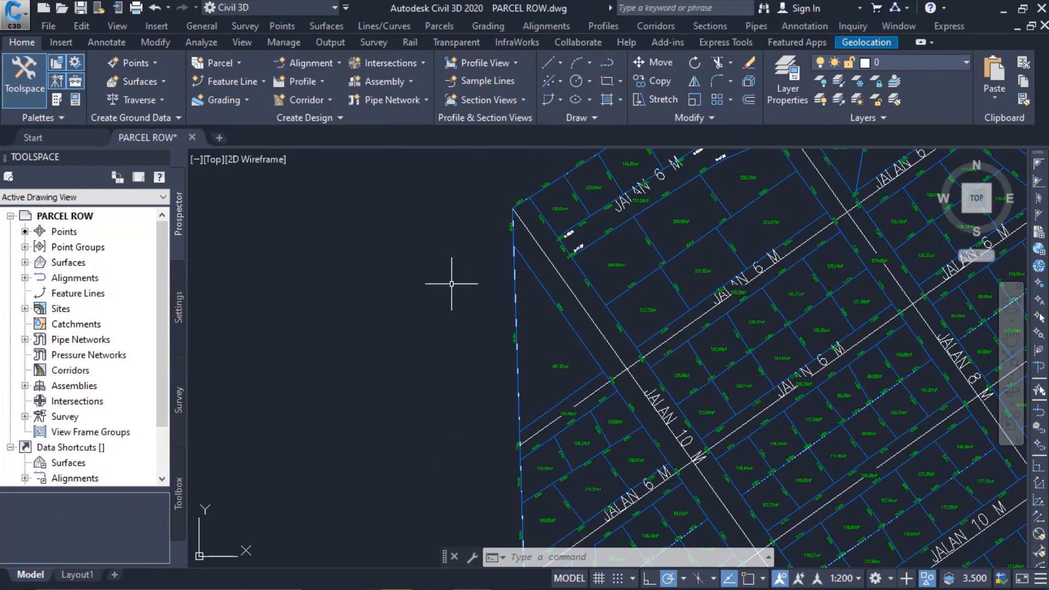
pyautogui.scroll(-8, 545, 241)
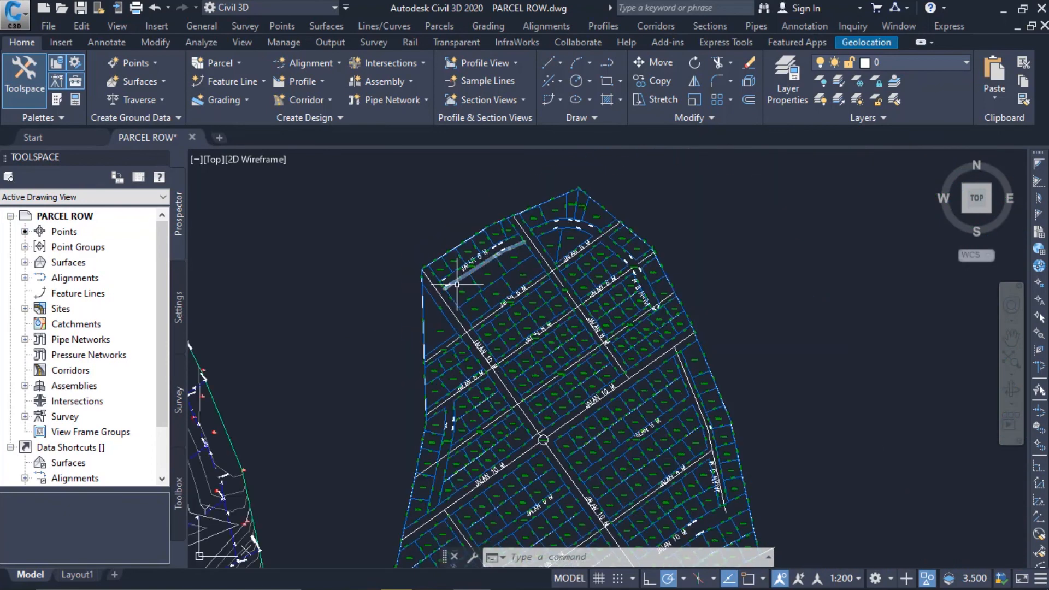
pyautogui.moveTo(476, 322)
pyautogui.mouseDown(button='middle')
pyautogui.moveTo(475, 274)
pyautogui.moveTo(510, 262)
pyautogui.mouseUp(button='middle')
pyautogui.scroll(-3, 539, 227)
pyautogui.scroll(-3, 521, 262)
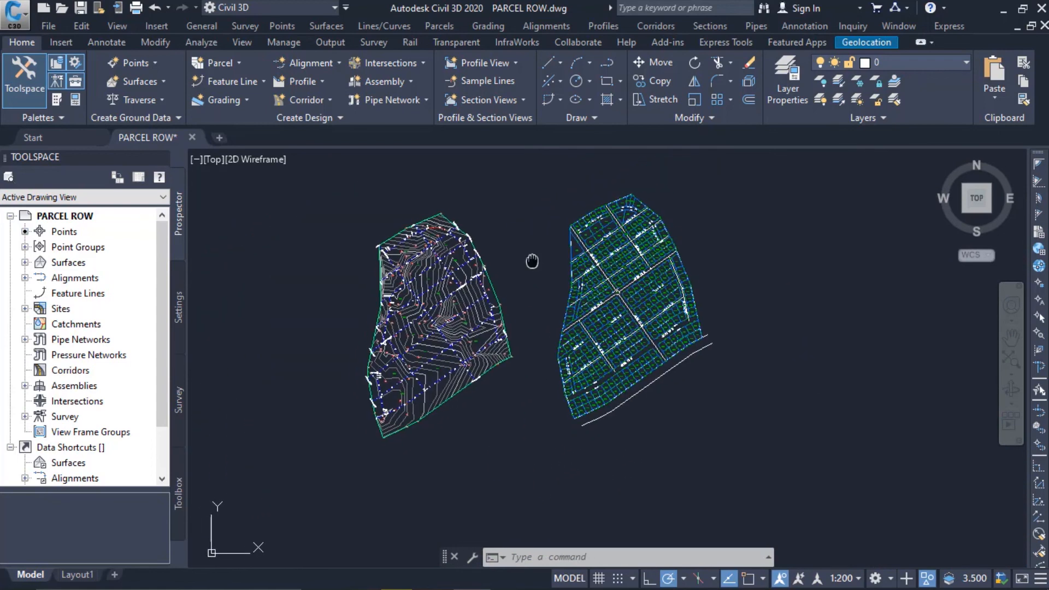